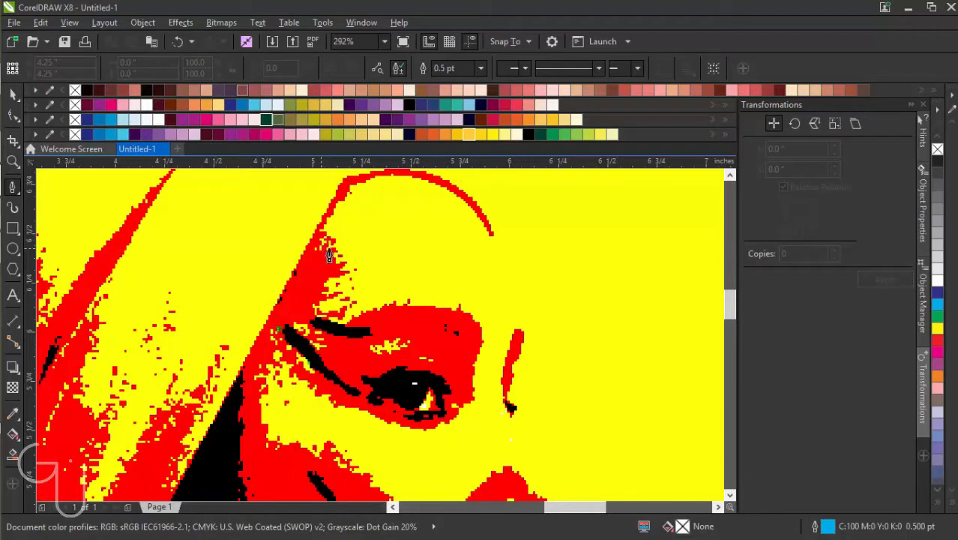
Step: Trace the forehead outline with the Pen tool, from the temple over the red arch to the top of the nose bridge
{"action": "left_click_drag", "start_coordinate": [325, 240], "coordinate": [295, 228]}
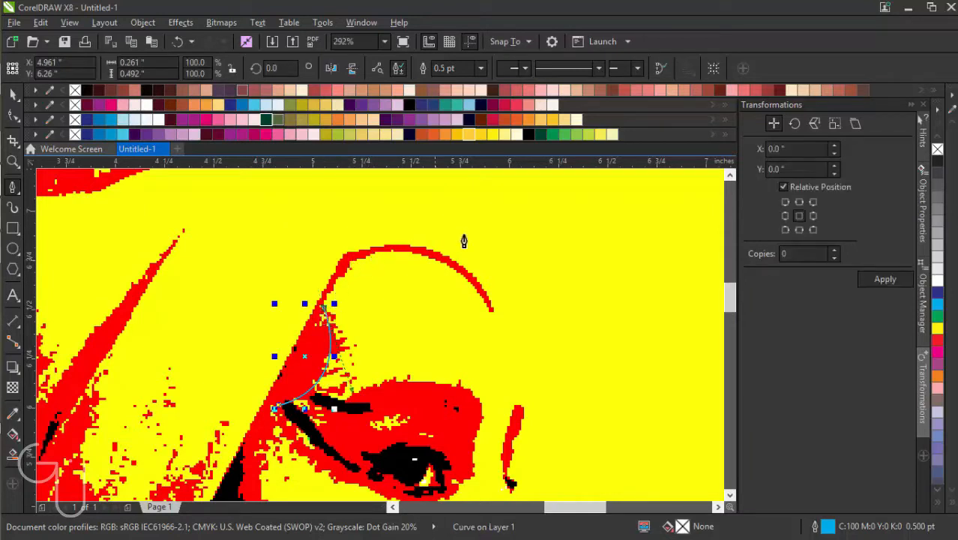
{"action": "left_click_drag", "start_coordinate": [493, 312], "coordinate": [606, 450]}
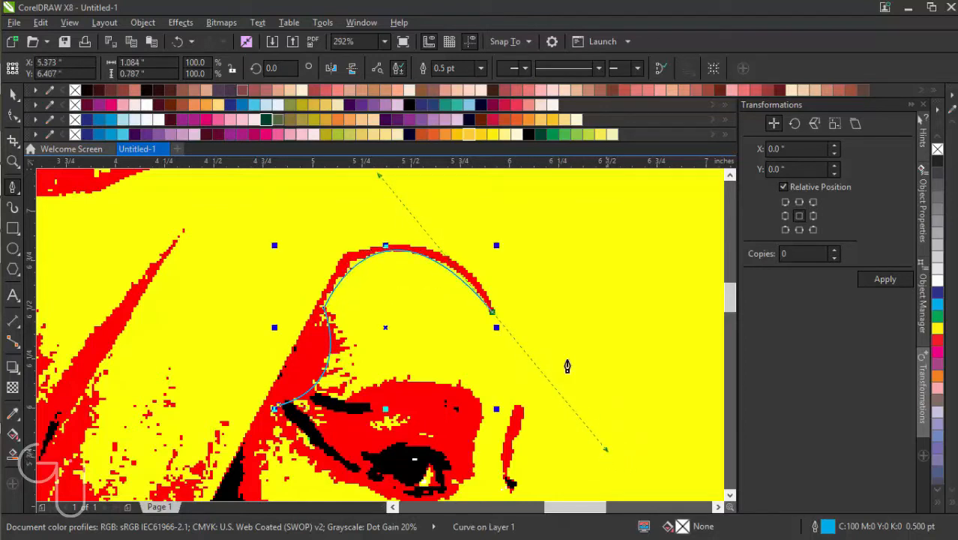
{"action": "key", "text": "ctrl+z"}
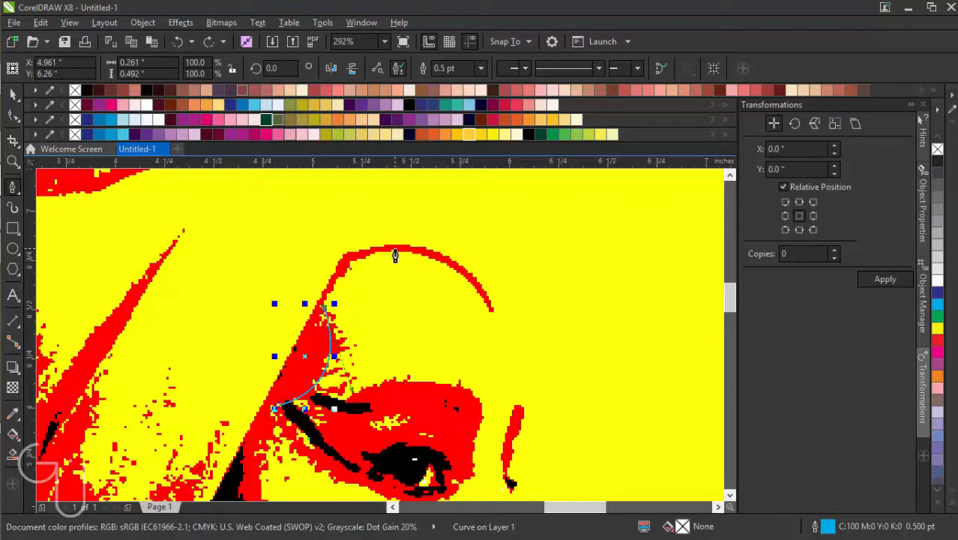
{"action": "mouse_move", "coordinate": [395, 258]}
{"action": "left_mouse_down"}
{"action": "mouse_move", "coordinate": [456, 255]}
{"action": "mouse_move", "coordinate": [397, 254]}
{"action": "left_mouse_up"}
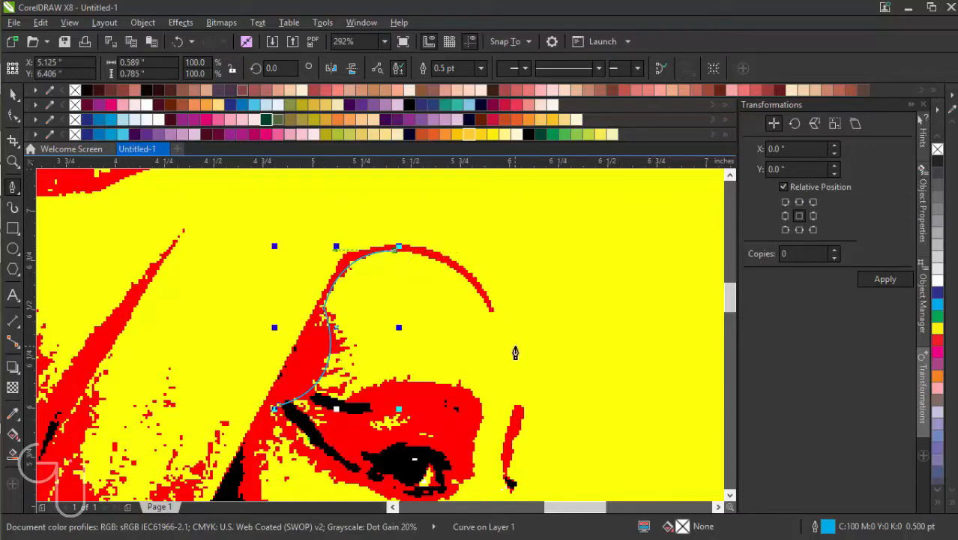
{"action": "mouse_move", "coordinate": [523, 407]}
{"action": "left_mouse_down"}
{"action": "mouse_move", "coordinate": [564, 525]}
{"action": "mouse_move", "coordinate": [543, 423]}
{"action": "mouse_move", "coordinate": [551, 538]}
{"action": "mouse_move", "coordinate": [525, 495]}
{"action": "mouse_move", "coordinate": [539, 460]}
{"action": "mouse_move", "coordinate": [554, 479]}
{"action": "left_mouse_up"}
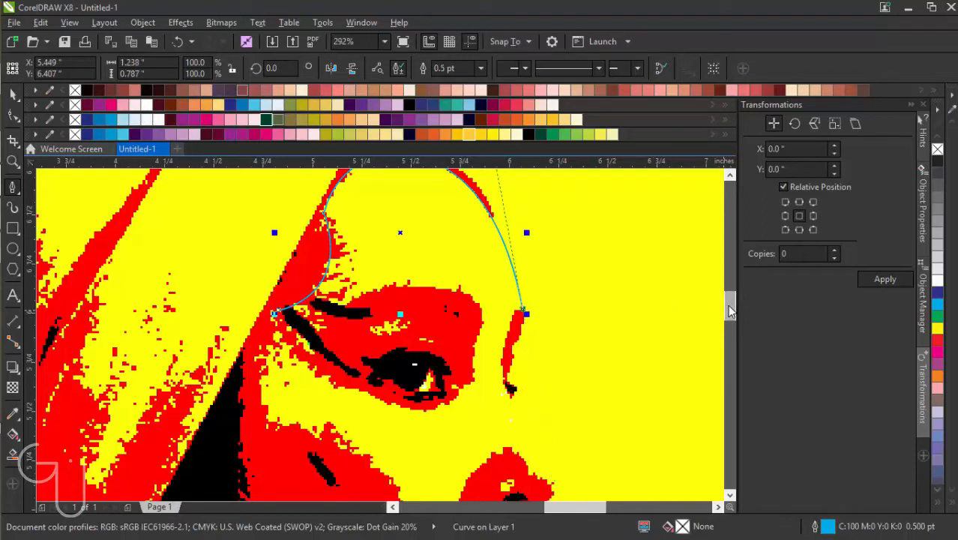
Step: Continue the face outline along the nose bridge, around the nose tip and down to the upper lip
{"action": "scroll", "coordinate": [715, 323], "scroll_direction": "down", "scroll_amount": 2}
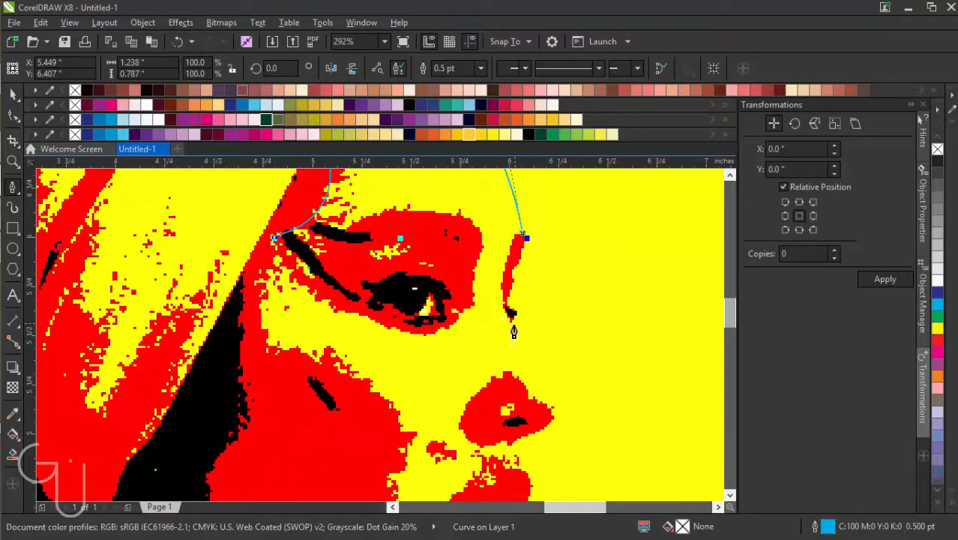
{"action": "left_click_drag", "start_coordinate": [511, 324], "coordinate": [533, 391]}
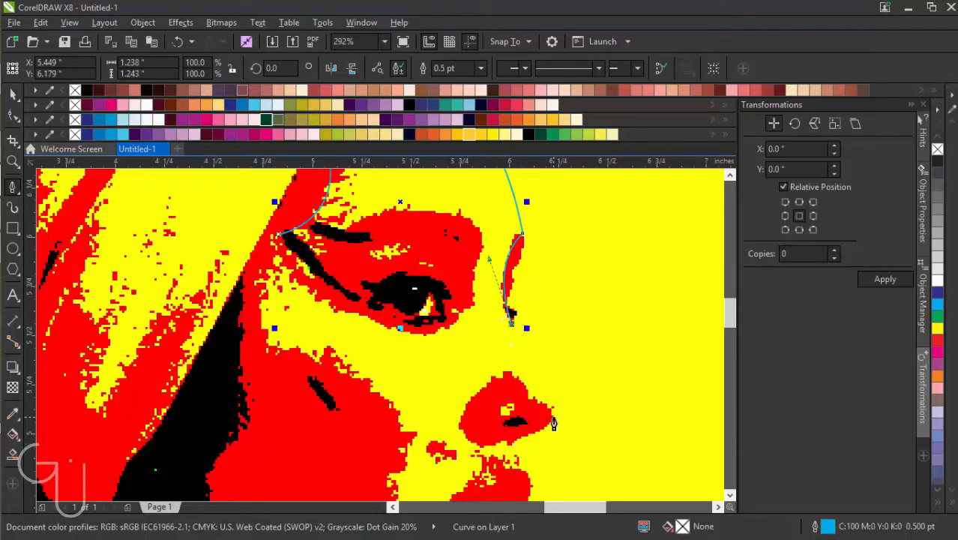
{"action": "left_click_drag", "start_coordinate": [554, 416], "coordinate": [506, 459]}
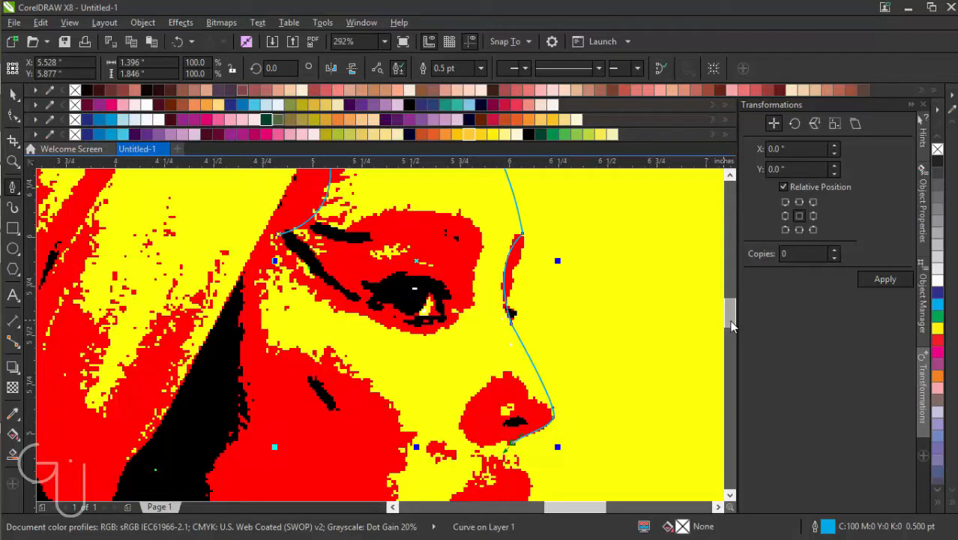
{"action": "left_click_drag", "start_coordinate": [732, 326], "coordinate": [731, 332]}
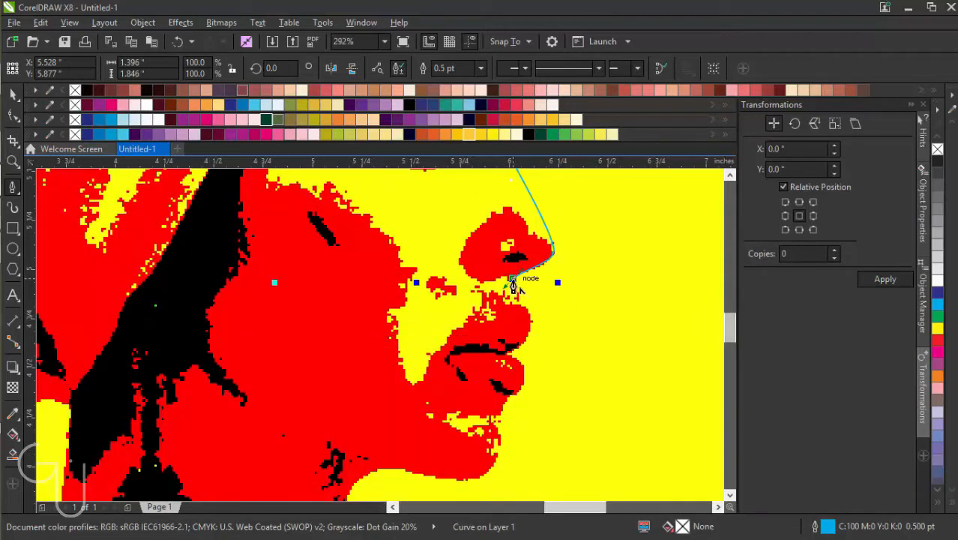
{"action": "mouse_move", "coordinate": [527, 309]}
{"action": "left_mouse_down"}
{"action": "mouse_move", "coordinate": [546, 336]}
{"action": "mouse_move", "coordinate": [542, 324]}
{"action": "left_mouse_up"}
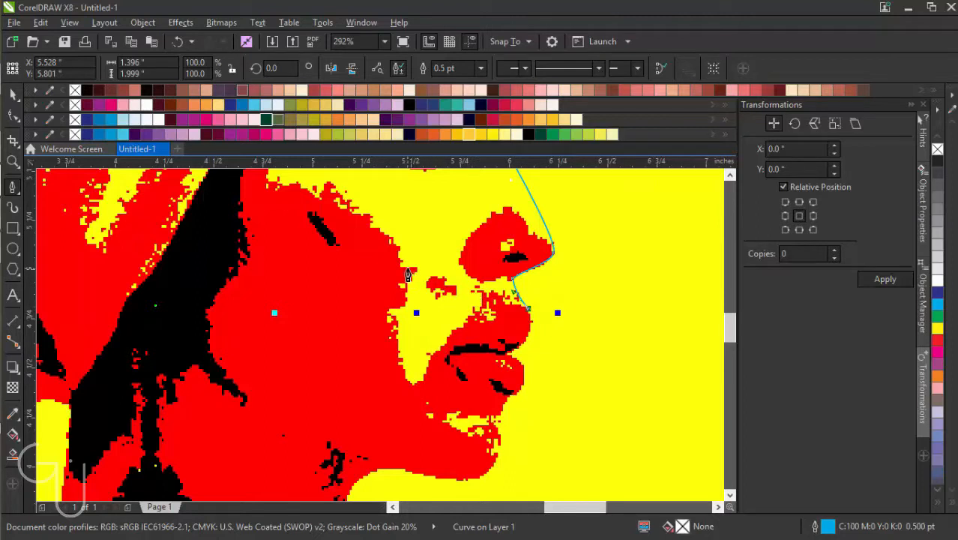
Step: Trace back along the cheek shadow's upper edge to the side of the face and close the outline at the temple
{"action": "mouse_move", "coordinate": [407, 269]}
{"action": "left_mouse_down"}
{"action": "mouse_move", "coordinate": [349, 211]}
{"action": "mouse_move", "coordinate": [353, 246]}
{"action": "mouse_move", "coordinate": [358, 238]}
{"action": "left_mouse_up"}
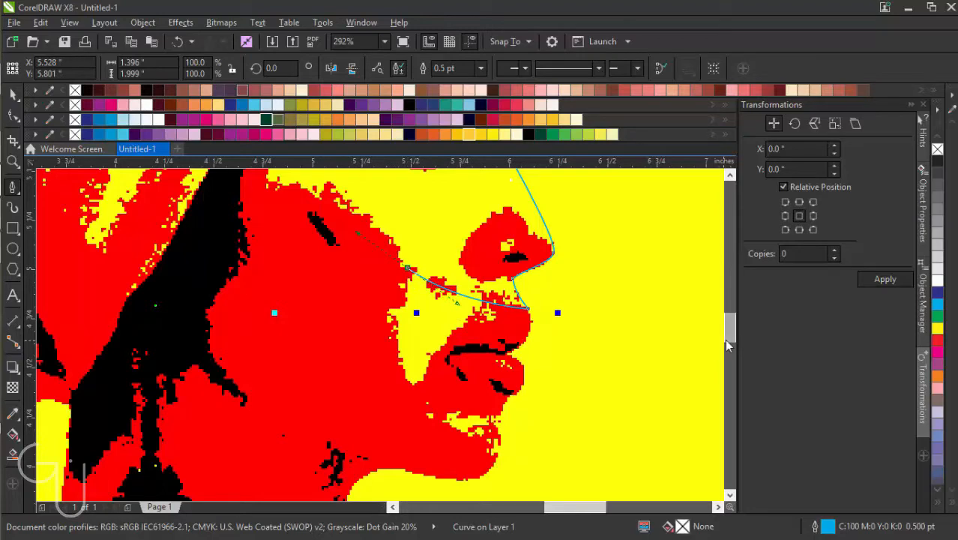
{"action": "left_click_drag", "start_coordinate": [724, 342], "coordinate": [723, 323]}
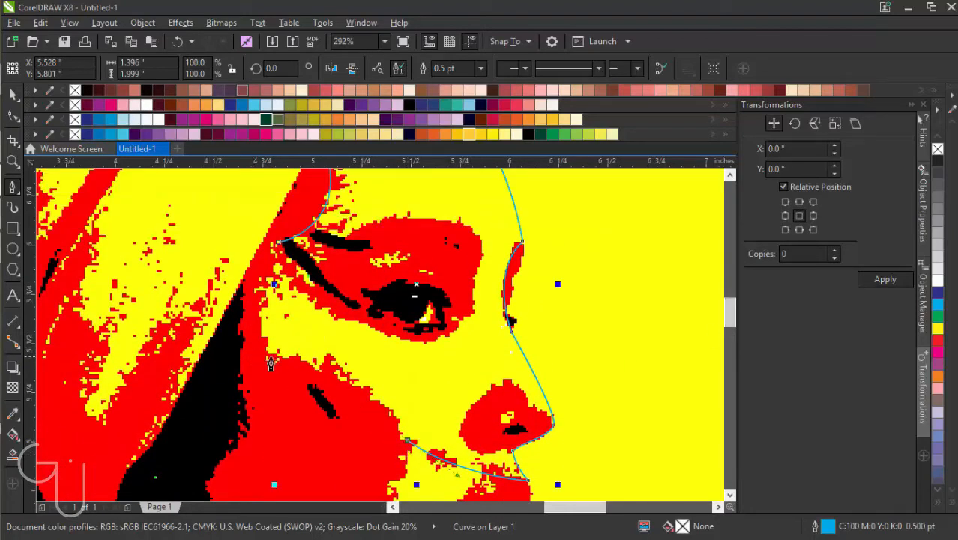
{"action": "left_click_drag", "start_coordinate": [270, 357], "coordinate": [193, 372]}
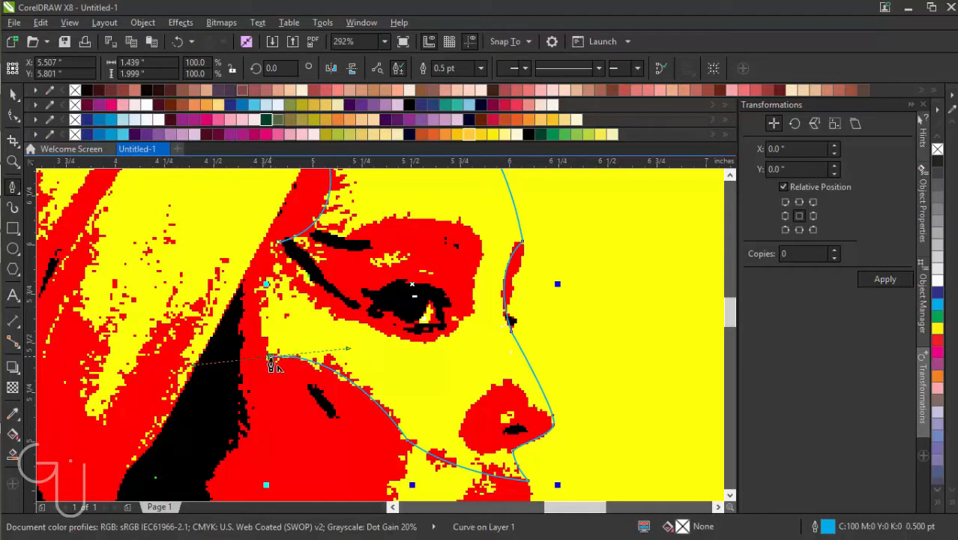
{"action": "mouse_move", "coordinate": [279, 244]}
{"action": "left_mouse_down"}
{"action": "mouse_move", "coordinate": [246, 301]}
{"action": "mouse_move", "coordinate": [258, 304]}
{"action": "left_mouse_up"}
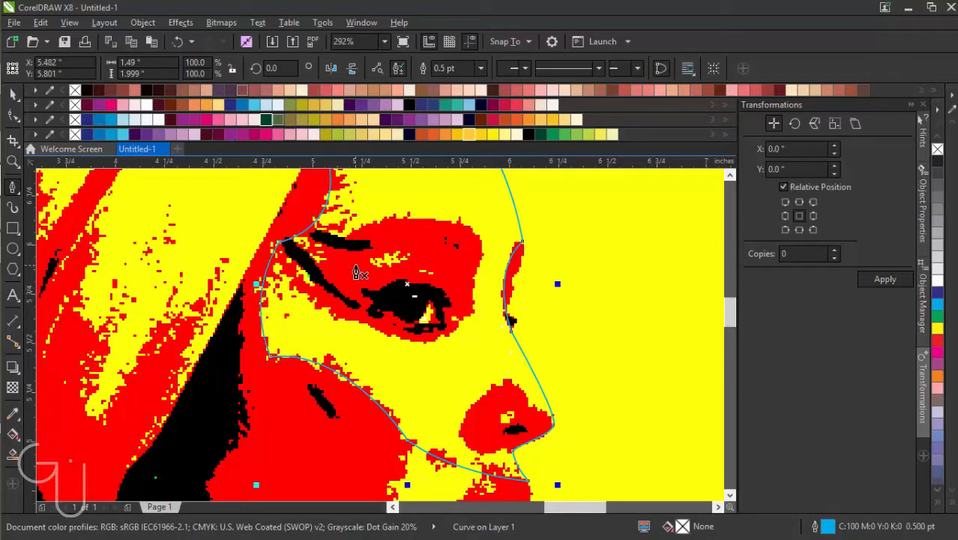
Step: Start a second curve at the temple and trace the upper edge of the red eye shadow area toward the nose bridge
{"action": "scroll", "coordinate": [395, 279], "scroll_direction": "up", "scroll_amount": 3}
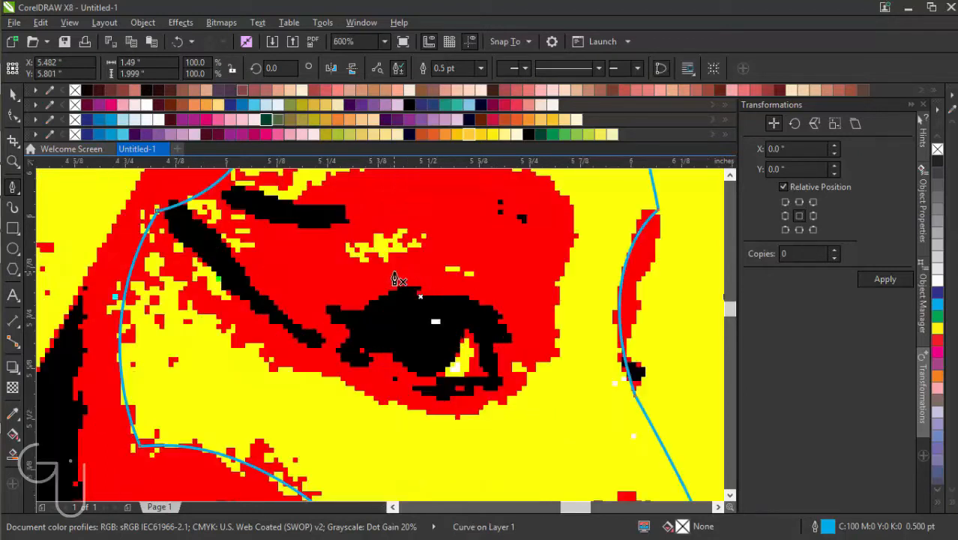
{"action": "scroll", "coordinate": [727, 303], "scroll_direction": "up", "scroll_amount": 2}
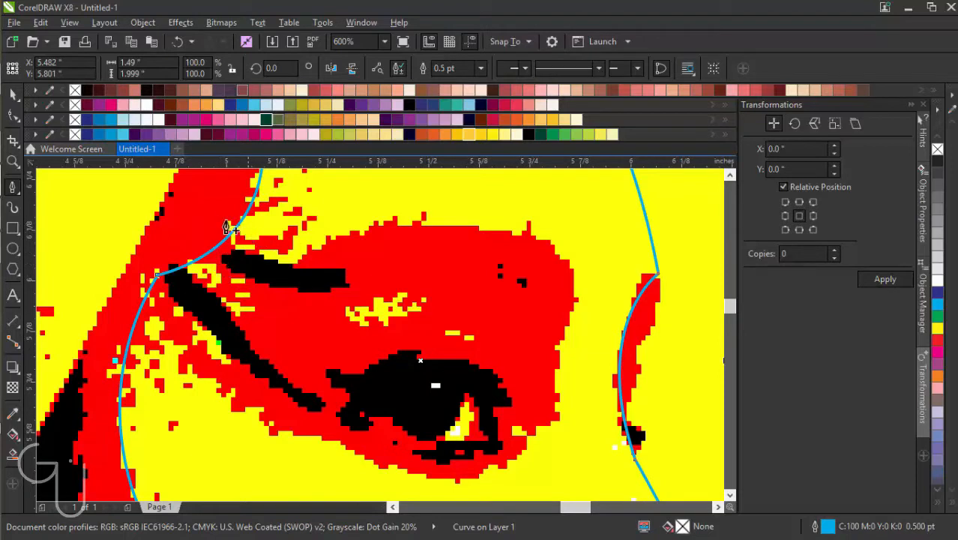
{"action": "left_click", "coordinate": [207, 221]}
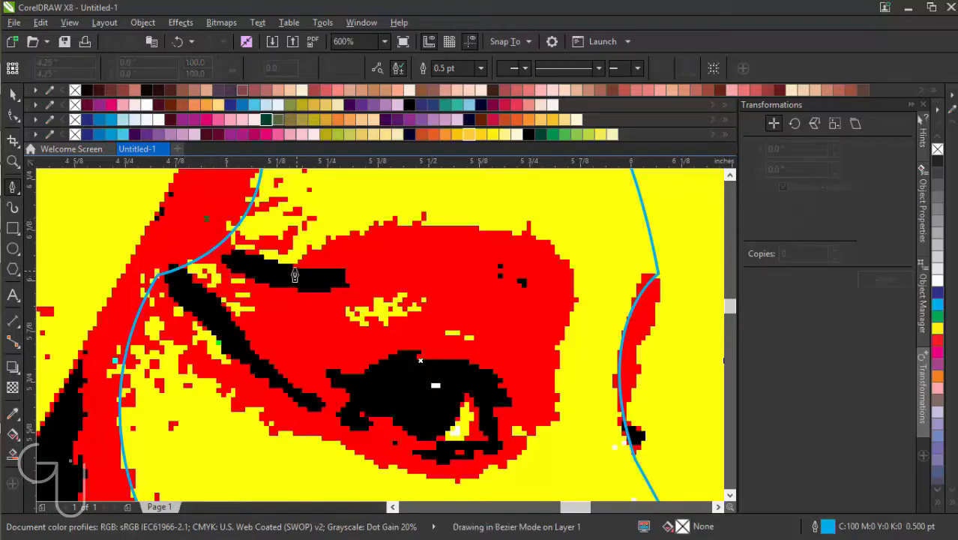
{"action": "left_click_drag", "start_coordinate": [288, 267], "coordinate": [333, 262]}
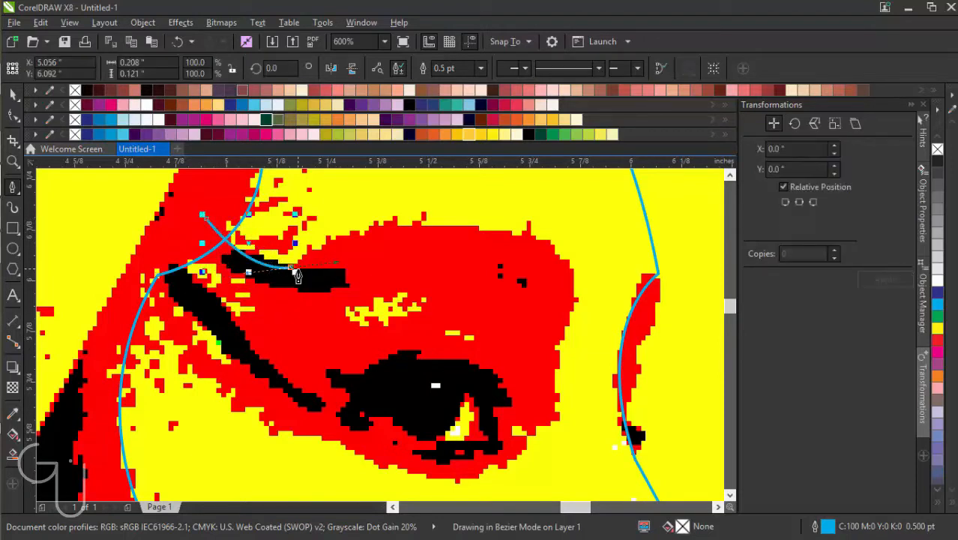
{"action": "left_click", "coordinate": [291, 267], "text": "alt"}
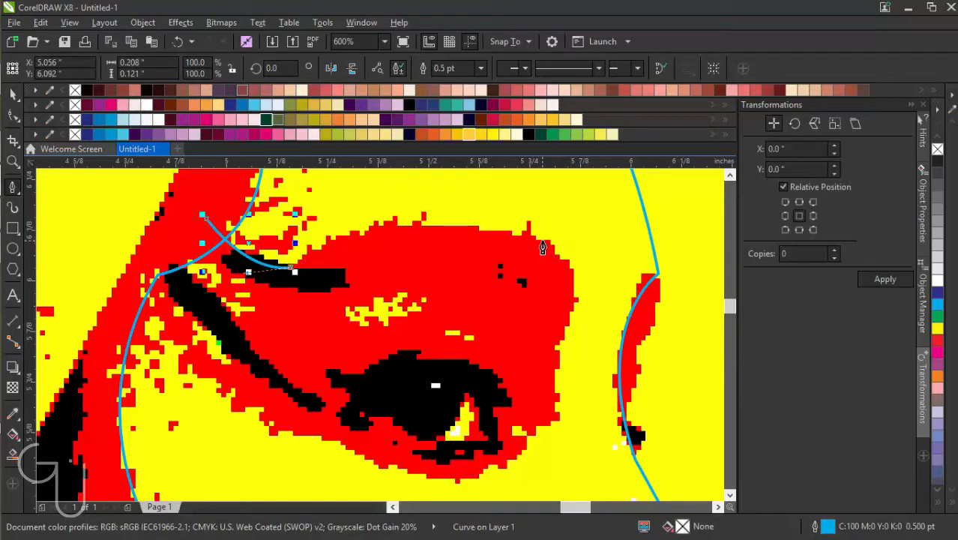
{"action": "left_click_drag", "start_coordinate": [543, 248], "coordinate": [623, 274]}
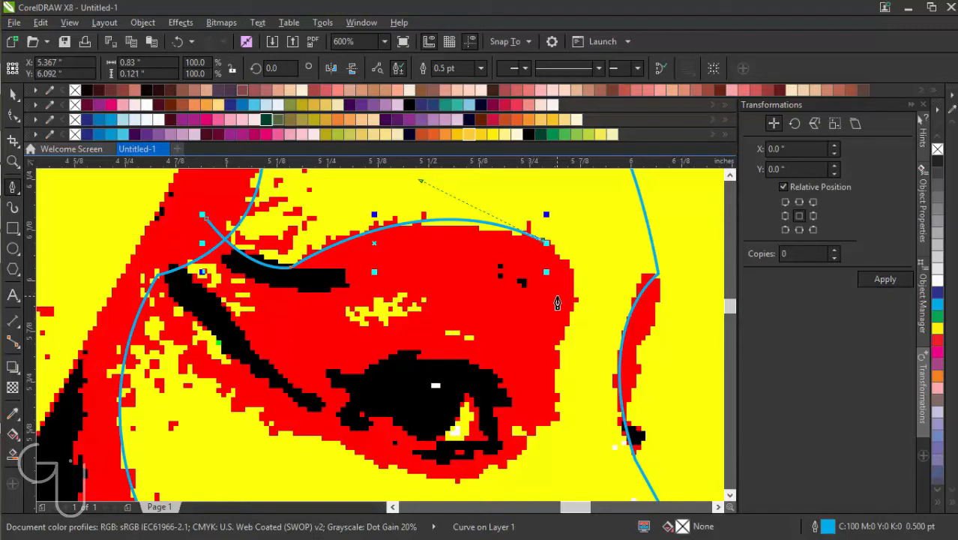
Step: Continue the eye shadow outline down its nose side, beneath the eye and up past the outer corner to the hairline
{"action": "left_click", "coordinate": [560, 300]}
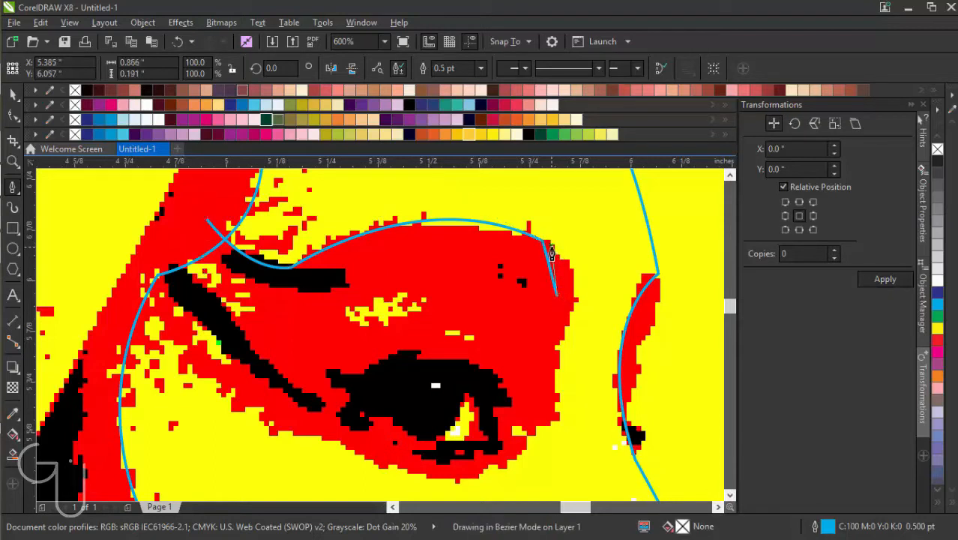
{"action": "left_click_drag", "start_coordinate": [568, 327], "coordinate": [555, 389]}
{"action": "left_click", "coordinate": [561, 417]}
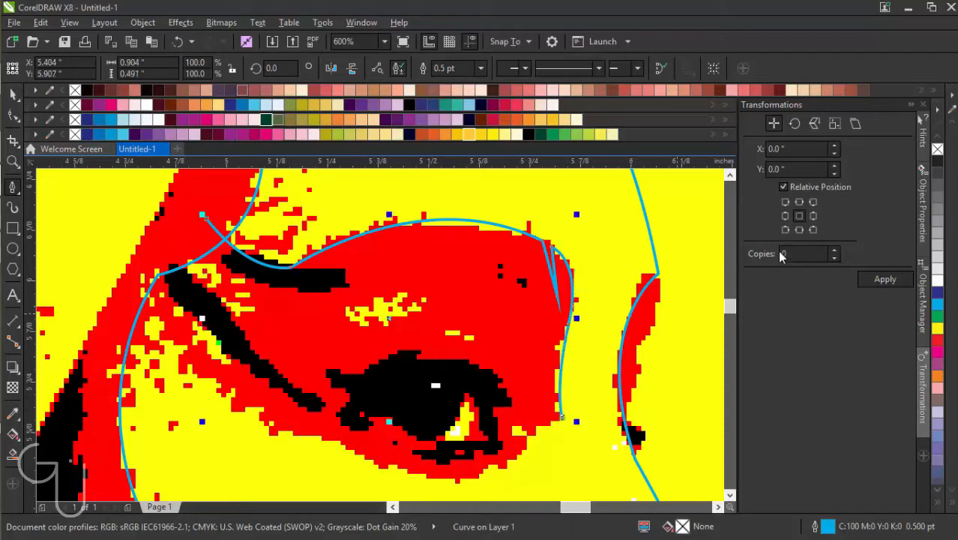
{"action": "scroll", "coordinate": [732, 308], "scroll_direction": "down", "scroll_amount": 3}
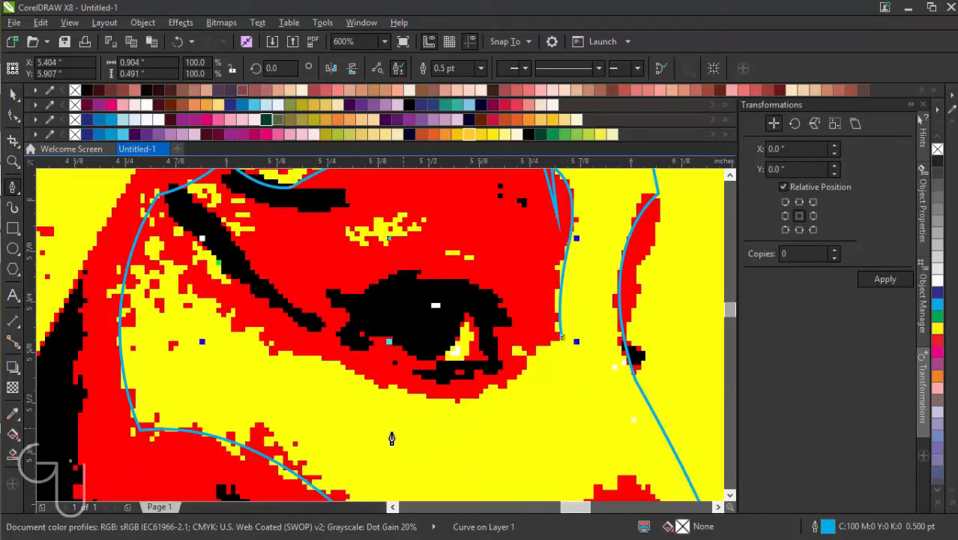
{"action": "left_click_drag", "start_coordinate": [341, 366], "coordinate": [202, 268]}
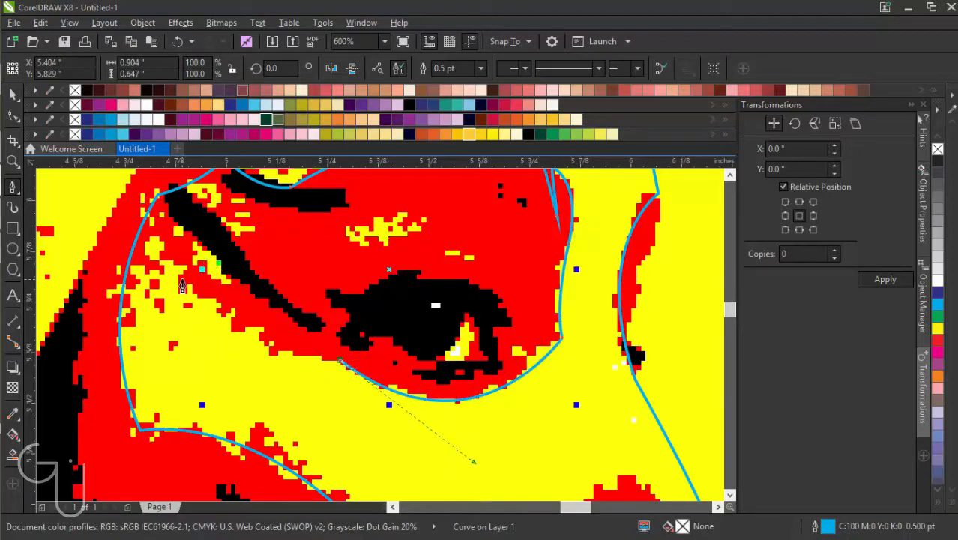
{"action": "left_click_drag", "start_coordinate": [182, 280], "coordinate": [132, 270]}
{"action": "left_click", "coordinate": [118, 260]}
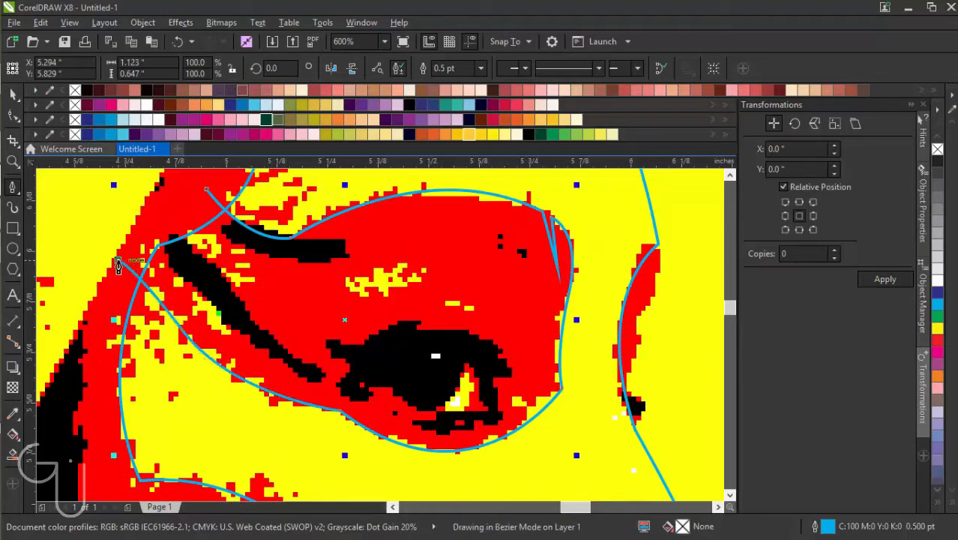
Step: Draw two narrow notches into the eye shadow outline at the outer corner and close the curve at its starting node
{"action": "left_click", "coordinate": [138, 237]}
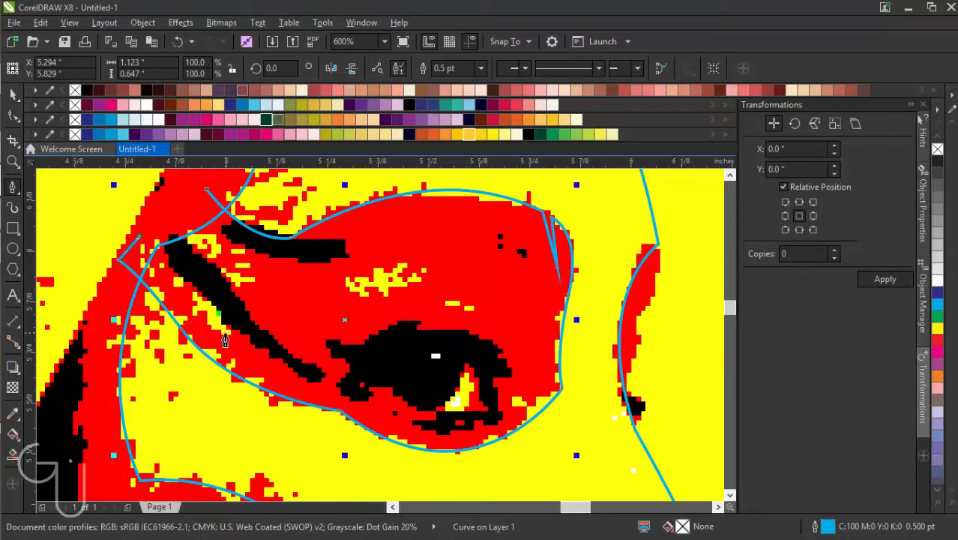
{"action": "left_click_drag", "start_coordinate": [224, 332], "coordinate": [266, 357]}
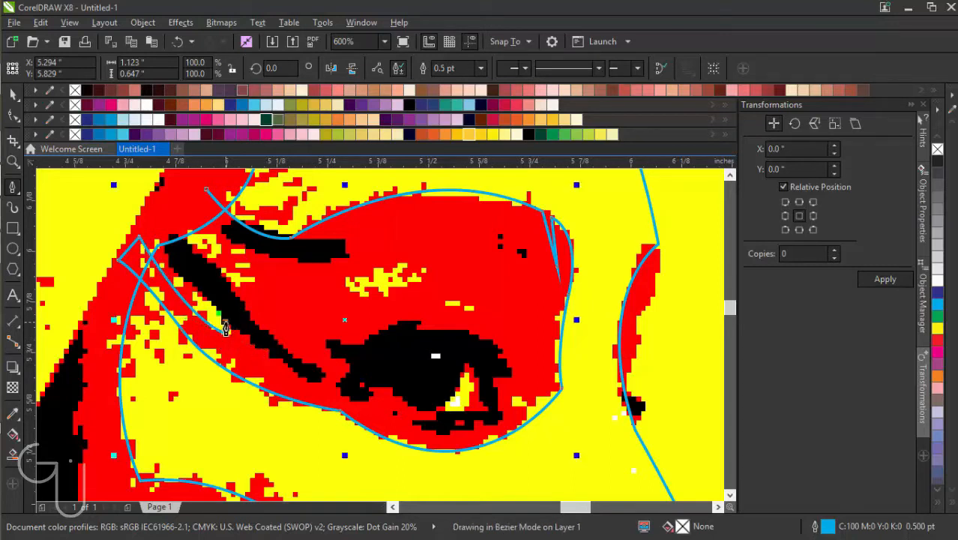
{"action": "left_click", "coordinate": [152, 225]}
{"action": "left_click_drag", "start_coordinate": [152, 226], "coordinate": [172, 216]}
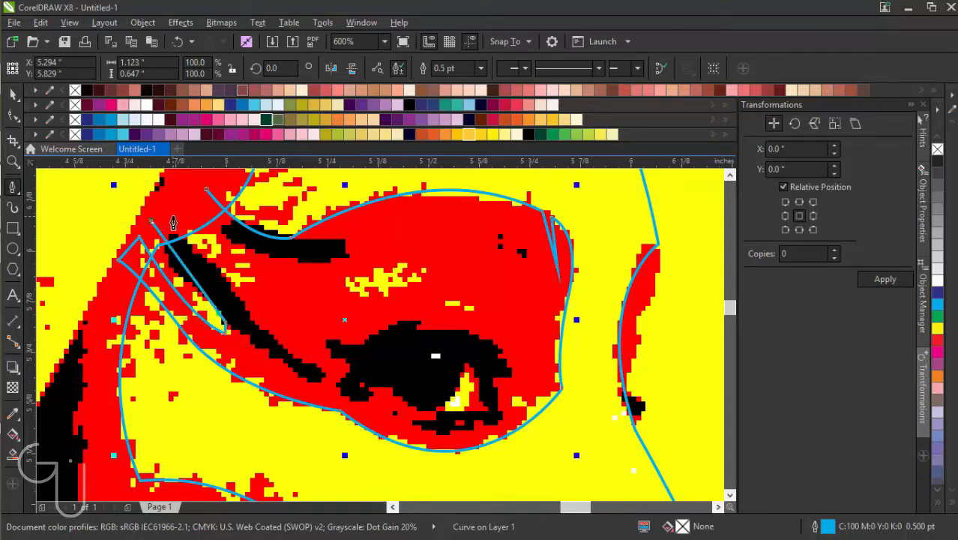
{"action": "left_click_drag", "start_coordinate": [251, 288], "coordinate": [292, 300]}
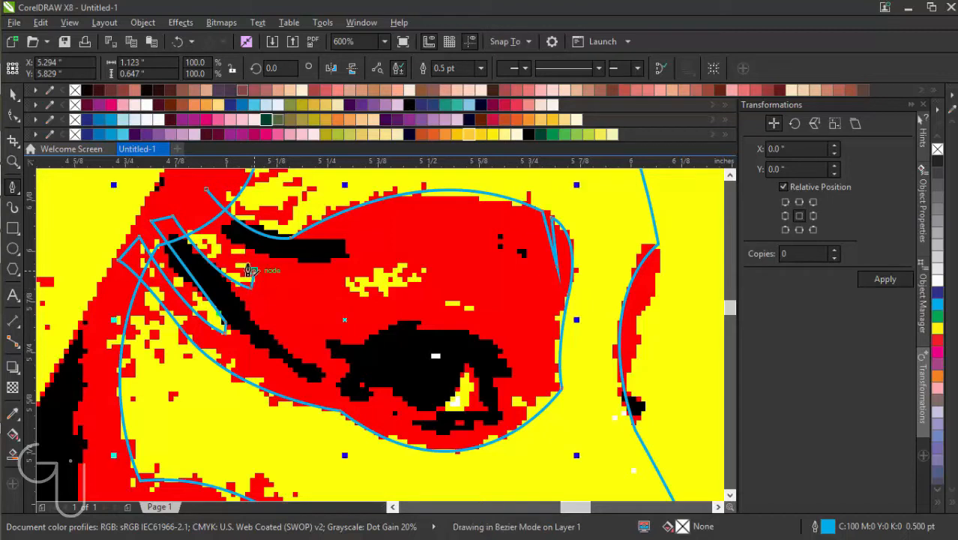
{"action": "left_click", "coordinate": [207, 193]}
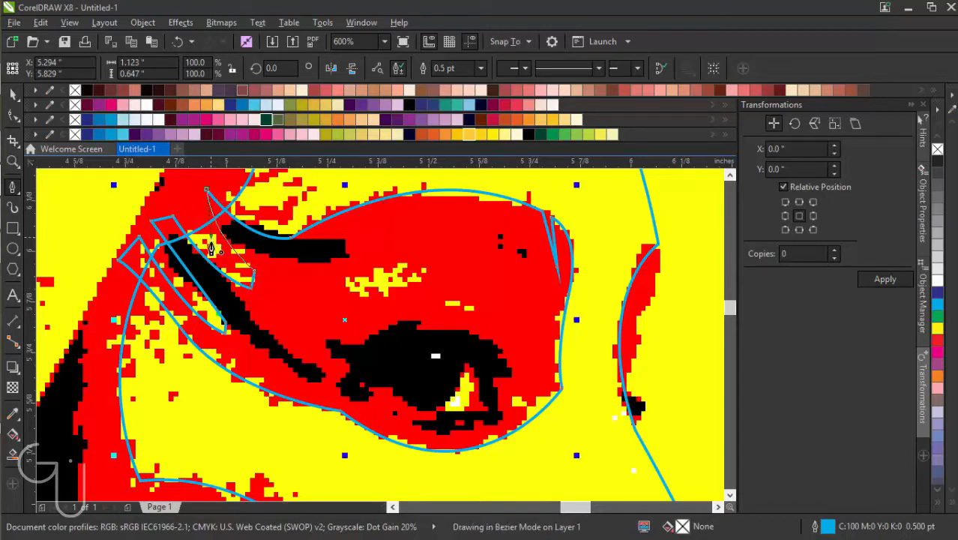
{"action": "key", "text": "Escape"}
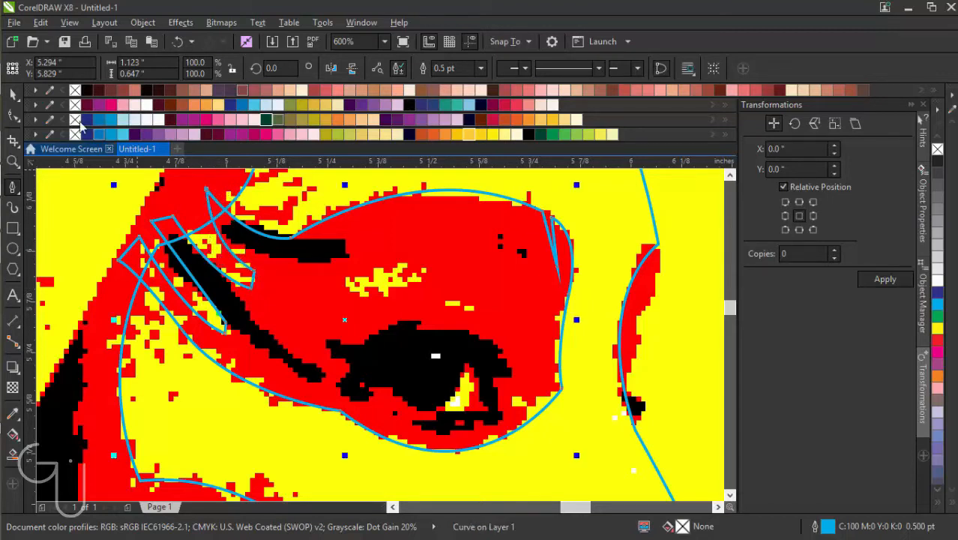
Step: Try to delete the extra nodes at the inner tips of the two notches in the eye shadow curve
{"action": "left_click", "coordinate": [15, 116]}
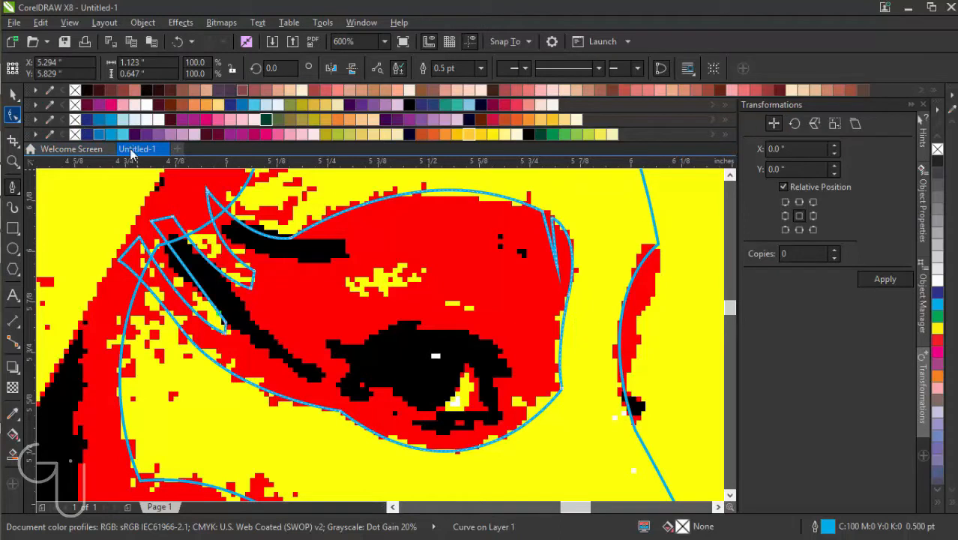
{"action": "double_click", "coordinate": [252, 282]}
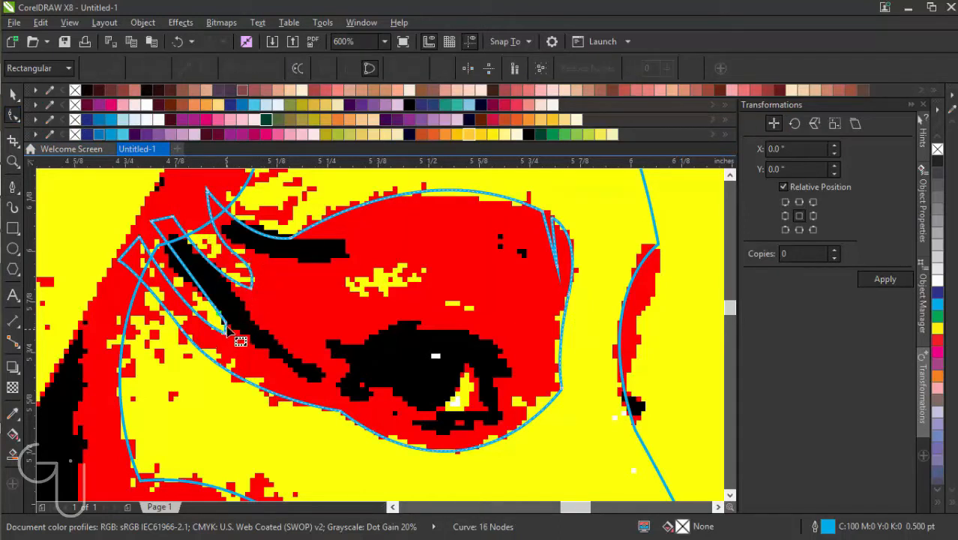
{"action": "left_click", "coordinate": [226, 326]}
{"action": "double_click", "coordinate": [226, 322]}
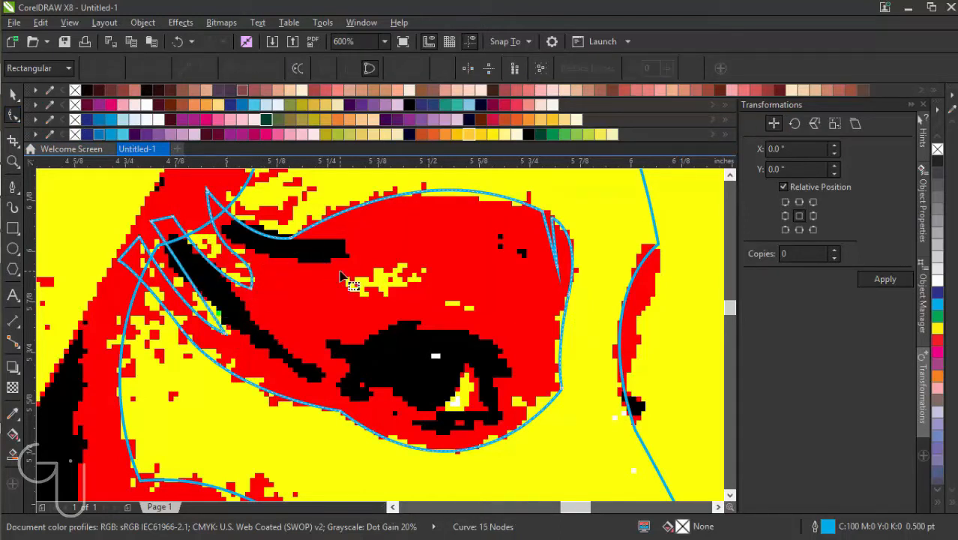
{"action": "key", "text": "ctrl+z"}
{"action": "key", "text": "ctrl+z"}
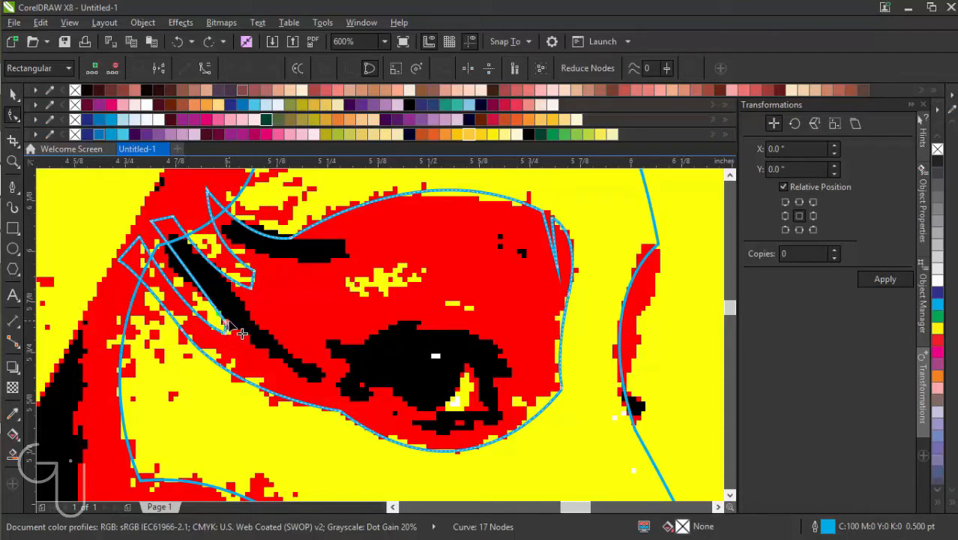
Step: Trim the face curve with the closed eye shadow curve and delete the eye shadow curve
{"action": "left_click", "coordinate": [13, 94]}
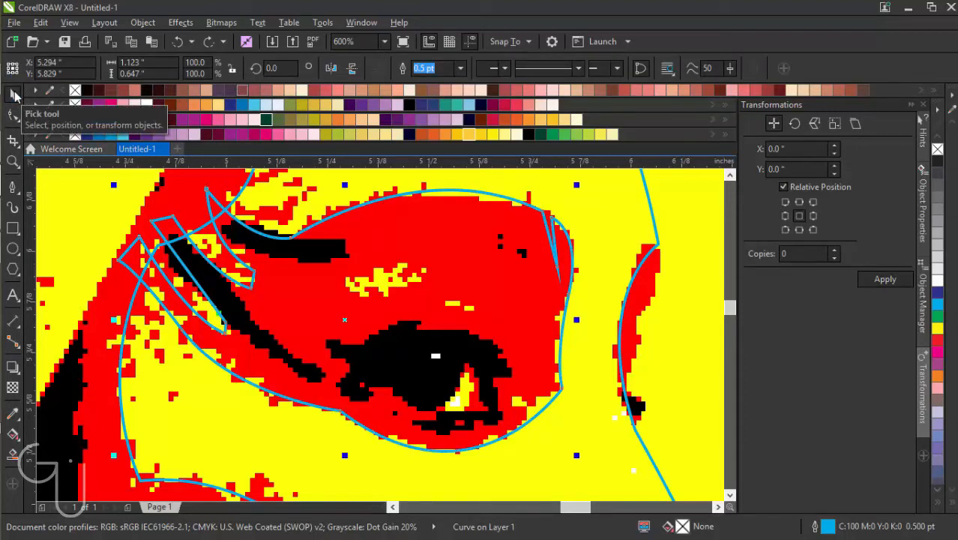
{"action": "left_click", "coordinate": [276, 188], "text": "shift"}
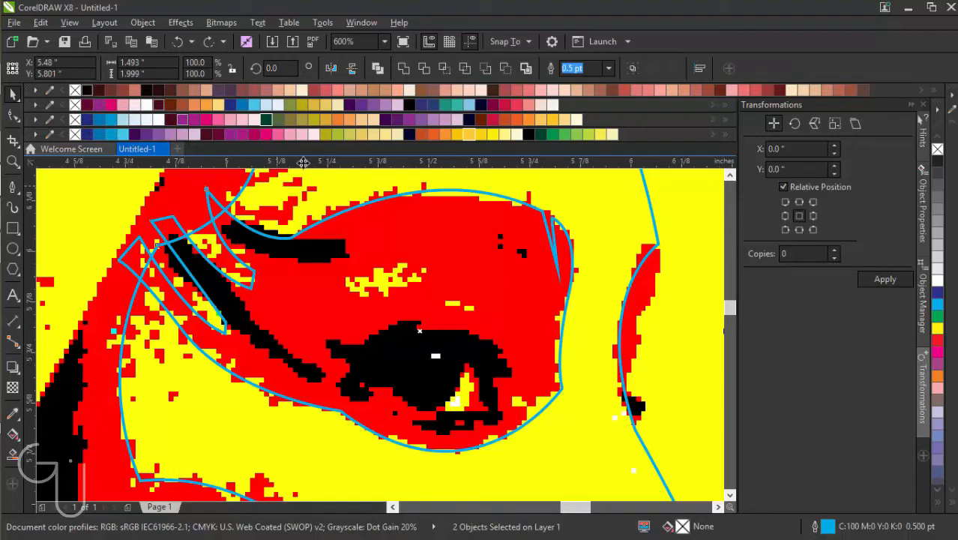
{"action": "left_click", "coordinate": [420, 68]}
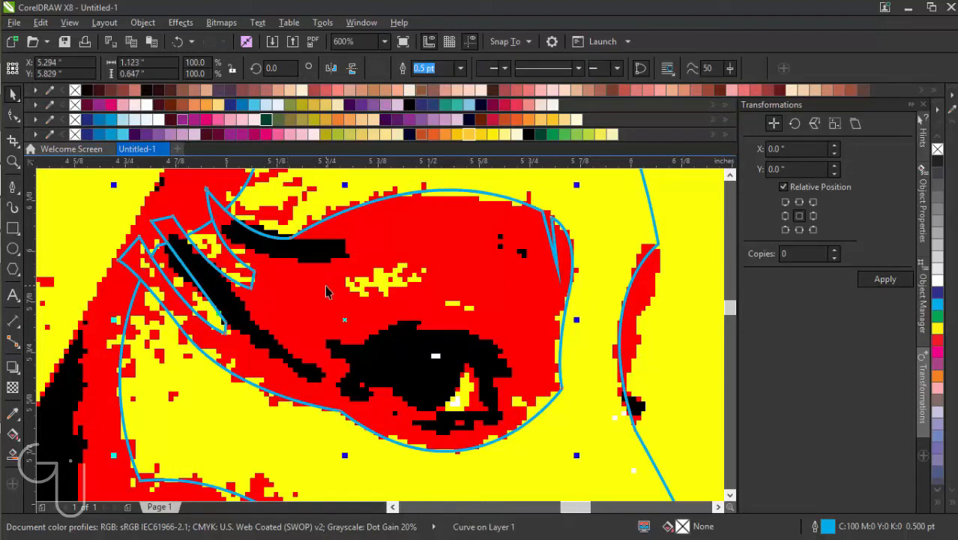
{"action": "key", "text": "Escape"}
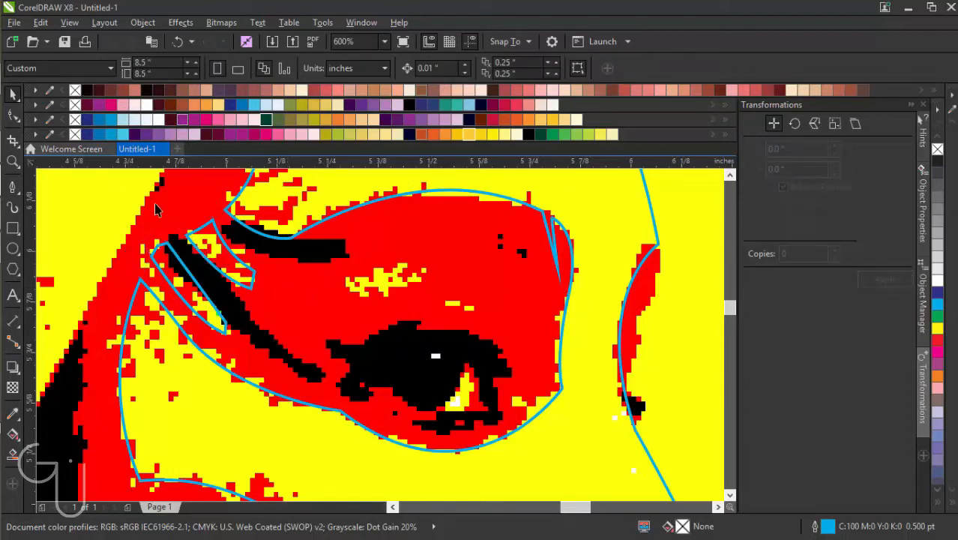
Step: Trace the triangular white of the eye, including its yellow and red pixels, with a closed Pen curve about 0.134 by 0.127 inches
{"action": "left_click", "coordinate": [12, 162]}
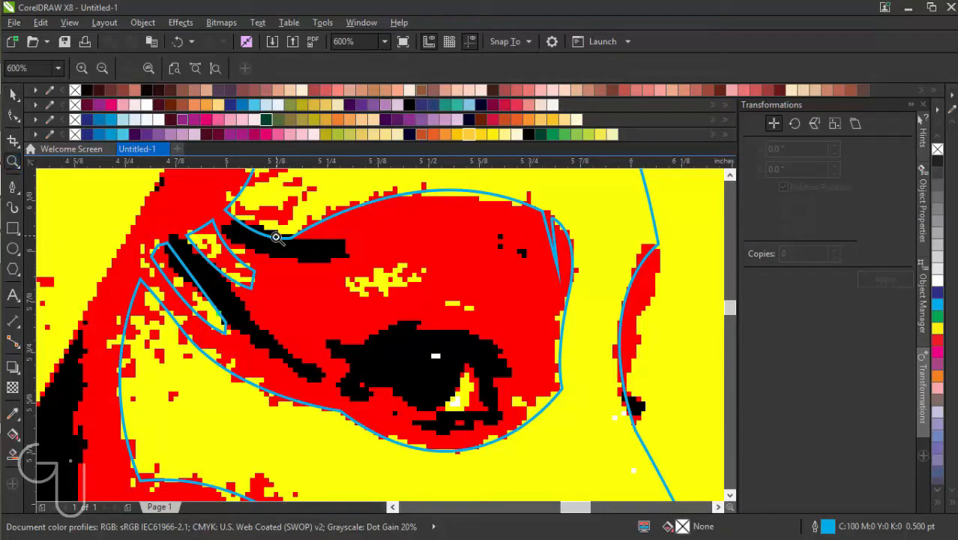
{"action": "left_click_drag", "start_coordinate": [275, 237], "coordinate": [563, 464]}
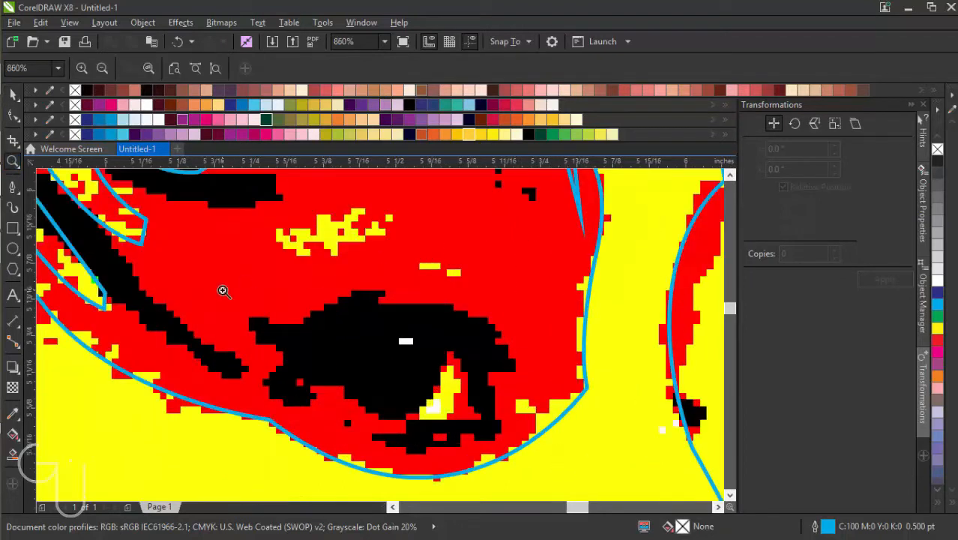
{"action": "left_click", "coordinate": [12, 187]}
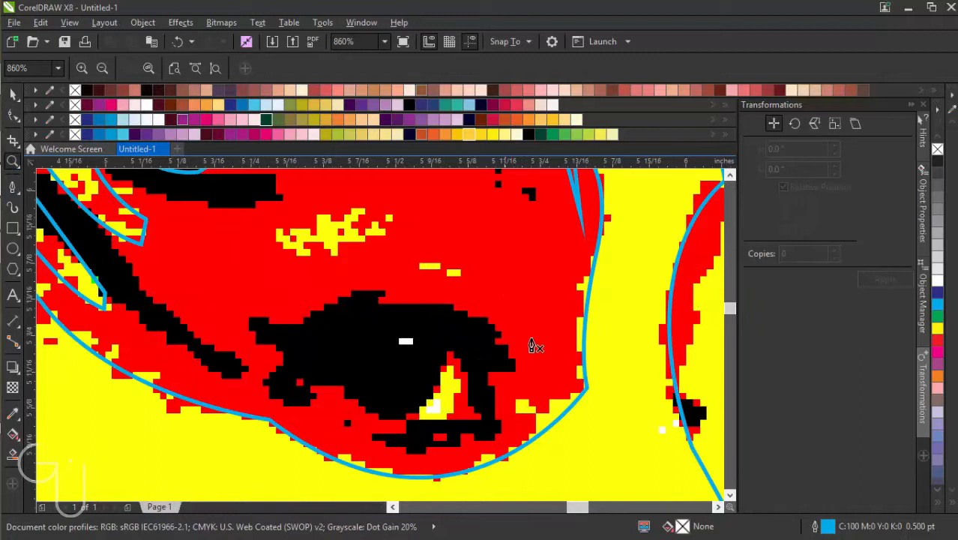
{"action": "left_click", "coordinate": [446, 349]}
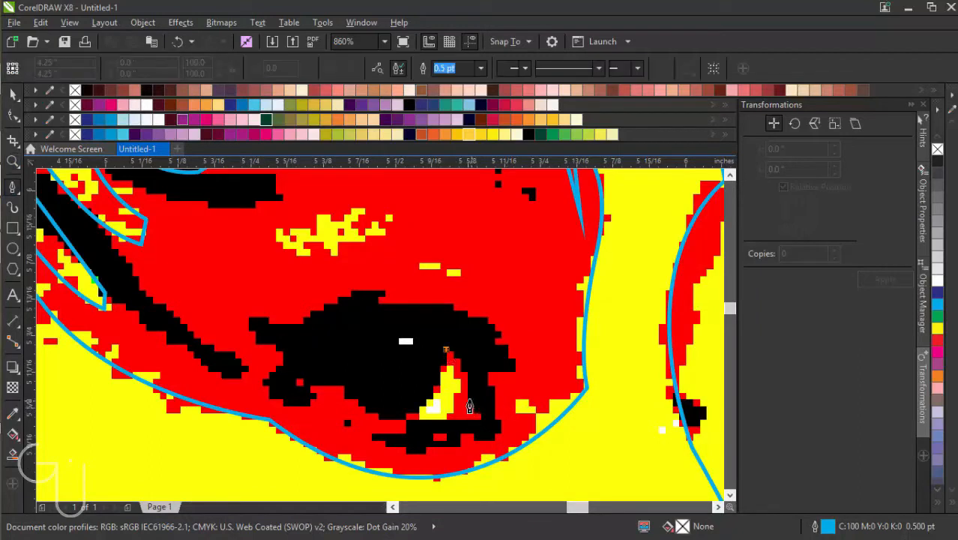
{"action": "left_click_drag", "start_coordinate": [469, 398], "coordinate": [472, 448]}
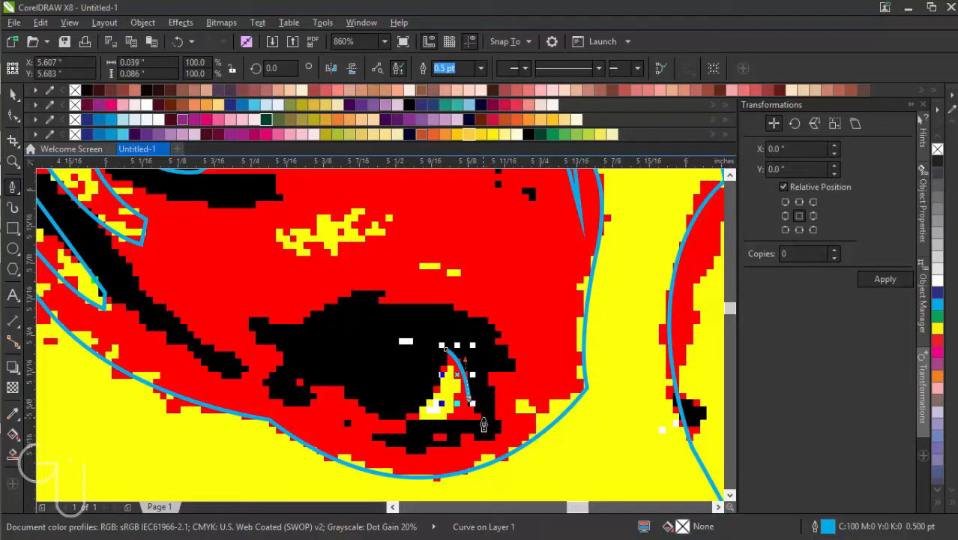
{"action": "left_click", "coordinate": [483, 417]}
{"action": "left_click_drag", "start_coordinate": [501, 423], "coordinate": [499, 423]}
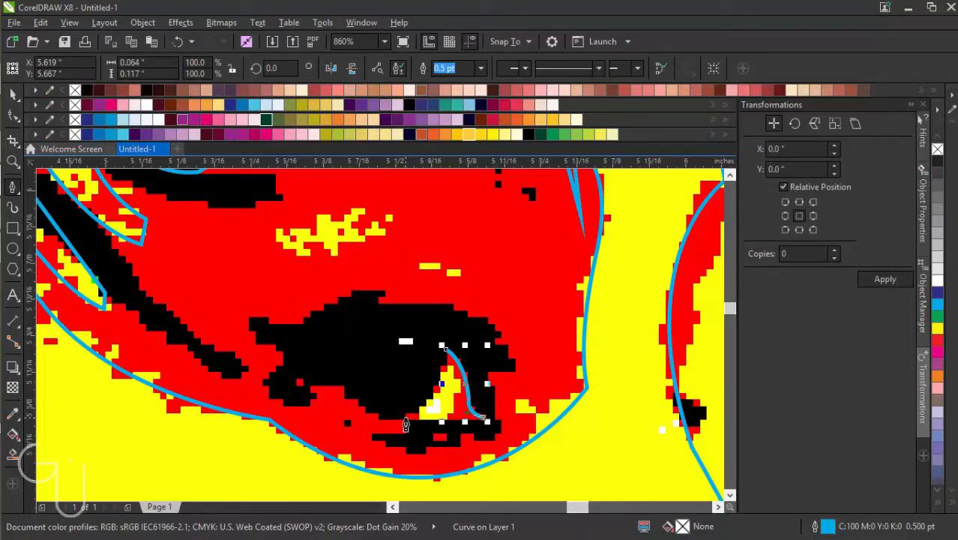
{"action": "left_click_drag", "start_coordinate": [406, 418], "coordinate": [373, 405]}
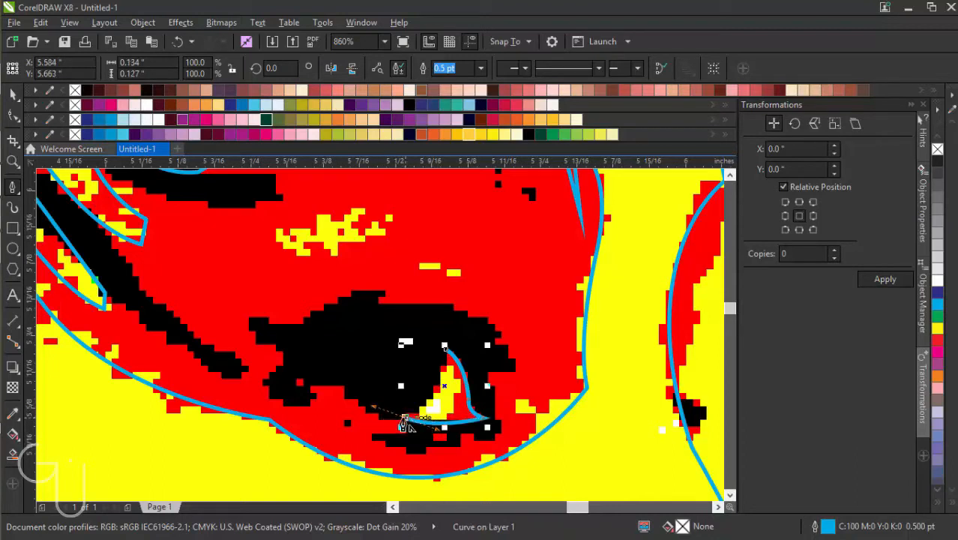
{"action": "mouse_move", "coordinate": [445, 347]}
{"action": "left_mouse_down"}
{"action": "mouse_move", "coordinate": [448, 405]}
{"action": "mouse_move", "coordinate": [447, 385]}
{"action": "left_mouse_up"}
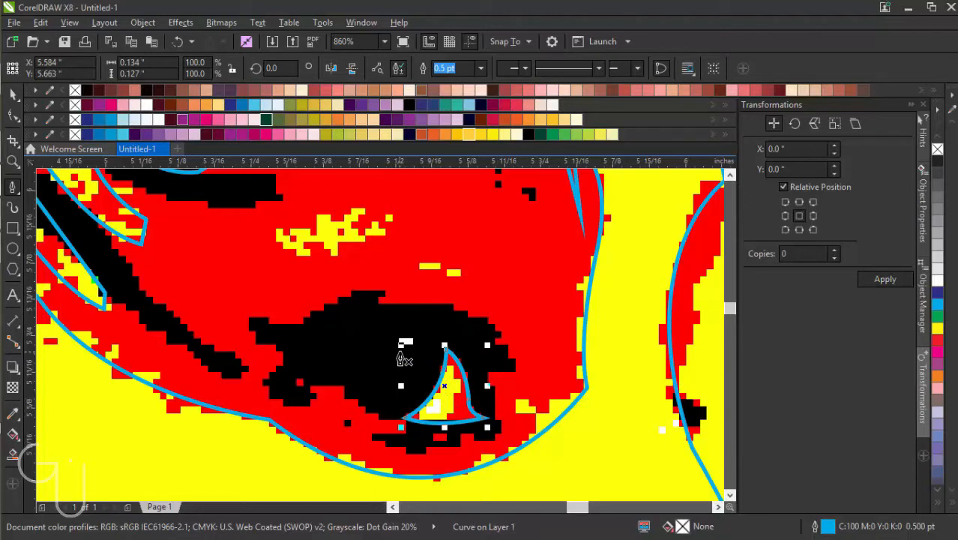
Step: Trace the small white highlight in the black part of the eye with a closed Pen curve about 0.027 by 0.016 inches
{"action": "scroll", "coordinate": [404, 360], "scroll_direction": "up", "scroll_amount": 2}
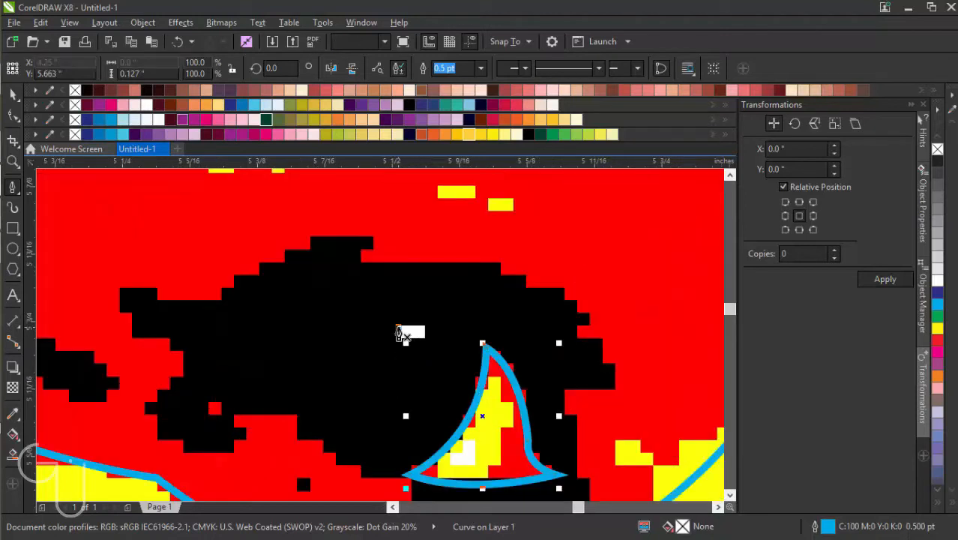
{"action": "left_click", "coordinate": [426, 330]}
{"action": "left_click_drag", "start_coordinate": [428, 332], "coordinate": [419, 364]}
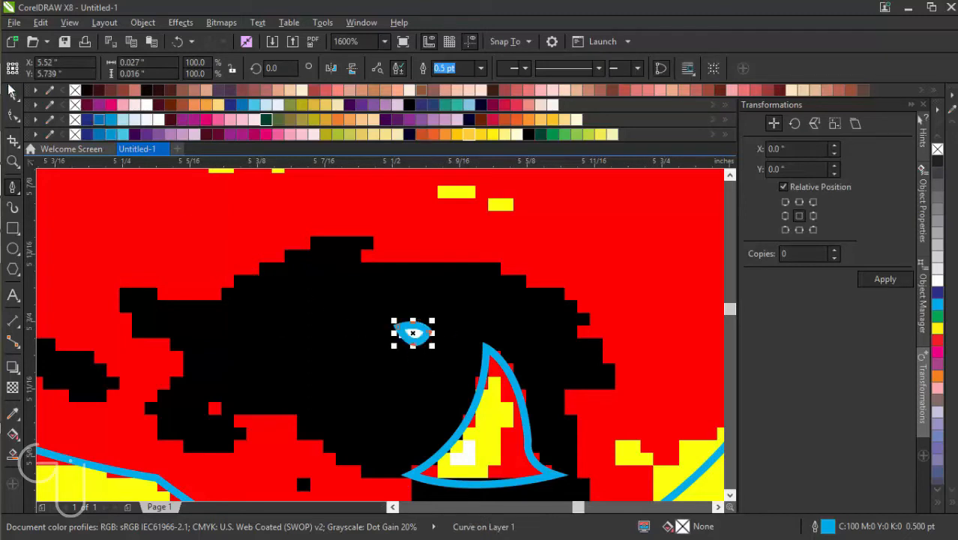
Step: Select the eye highlight and eye white curves together with the face curve and weld them into one object
{"action": "left_click", "coordinate": [11, 94]}
{"action": "left_click", "coordinate": [495, 437], "text": "shift"}
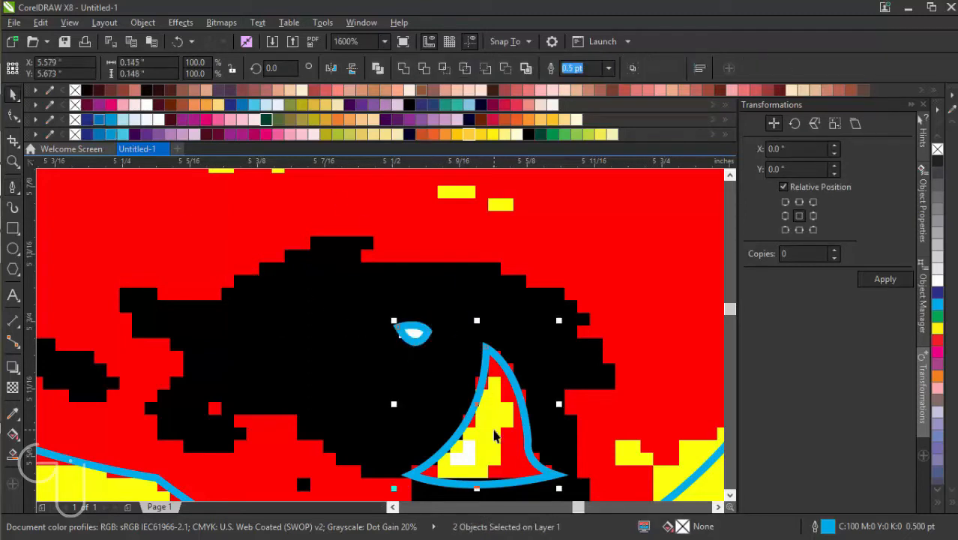
{"action": "scroll", "coordinate": [495, 435], "scroll_direction": "down", "scroll_amount": 1}
{"action": "scroll", "coordinate": [495, 437], "scroll_direction": "down", "scroll_amount": 1}
{"action": "left_click", "coordinate": [585, 214], "text": "shift"}
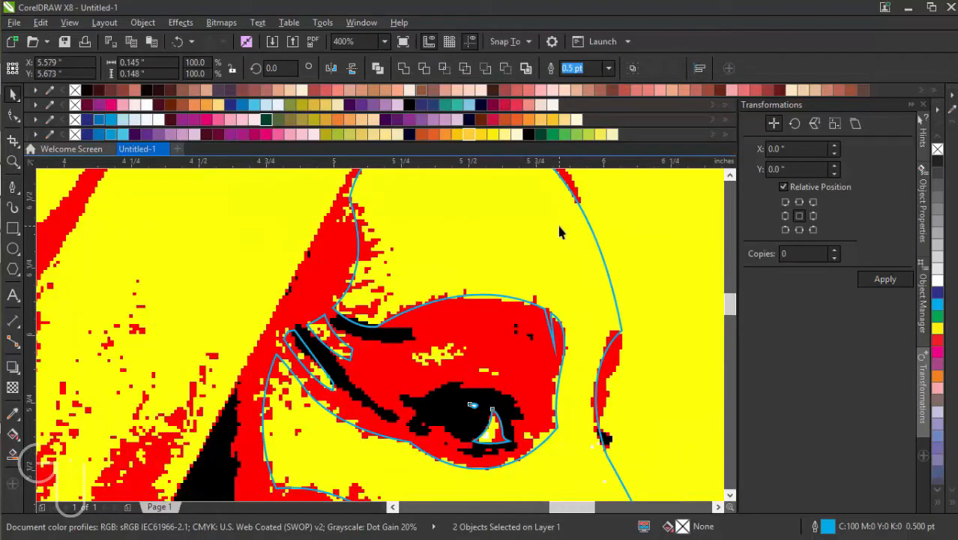
{"action": "left_click", "coordinate": [402, 68]}
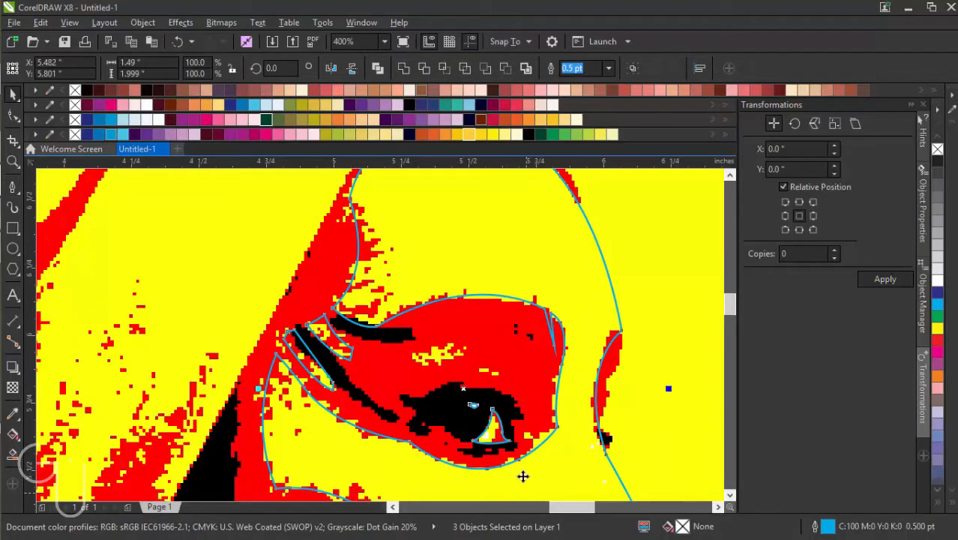
Step: Trace the large yellow speckled patch on the upper eyelid with a closed Pen curve about 0.206 by 0.085 inches
{"action": "scroll", "coordinate": [476, 377], "scroll_direction": "up", "scroll_amount": 1}
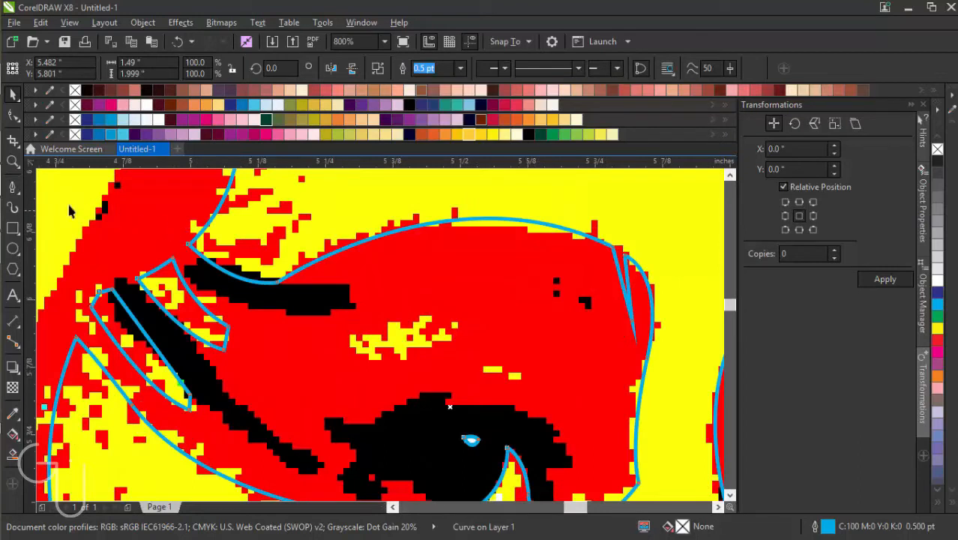
{"action": "left_click", "coordinate": [12, 188]}
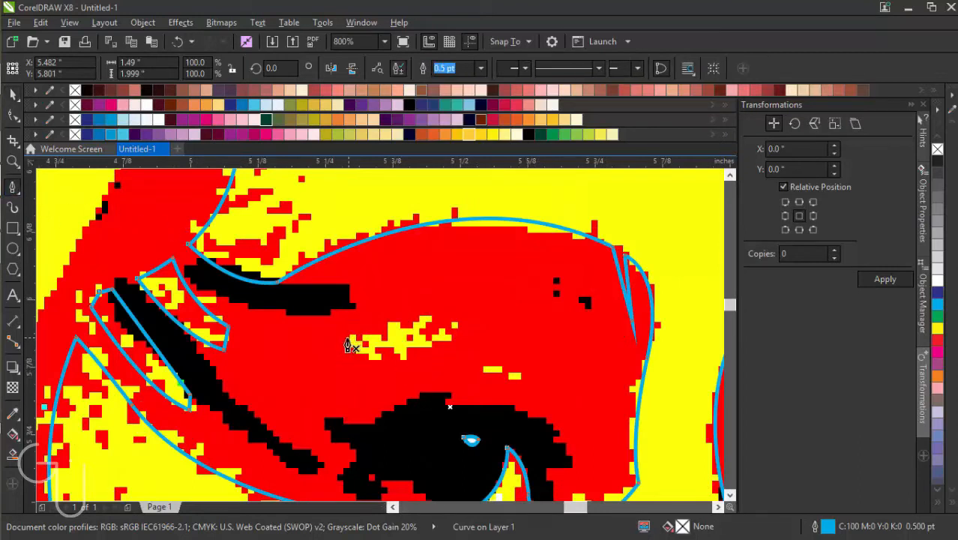
{"action": "left_click", "coordinate": [349, 339]}
{"action": "mouse_move", "coordinate": [455, 321]}
{"action": "left_mouse_down"}
{"action": "mouse_move", "coordinate": [504, 348]}
{"action": "mouse_move", "coordinate": [509, 340]}
{"action": "left_mouse_up"}
{"action": "left_click", "coordinate": [459, 321], "text": "alt"}
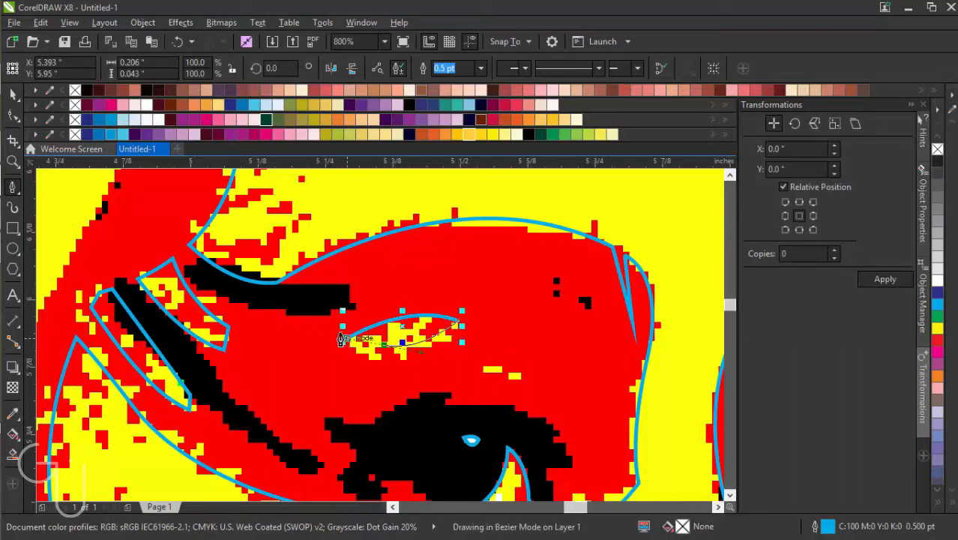
{"action": "left_click_drag", "start_coordinate": [347, 340], "coordinate": [386, 349]}
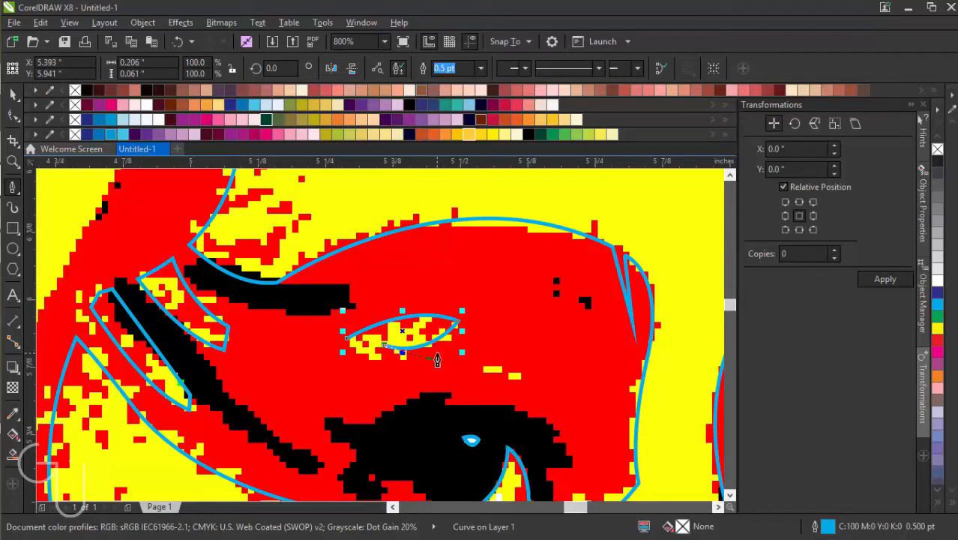
{"action": "left_click_drag", "start_coordinate": [437, 354], "coordinate": [454, 357]}
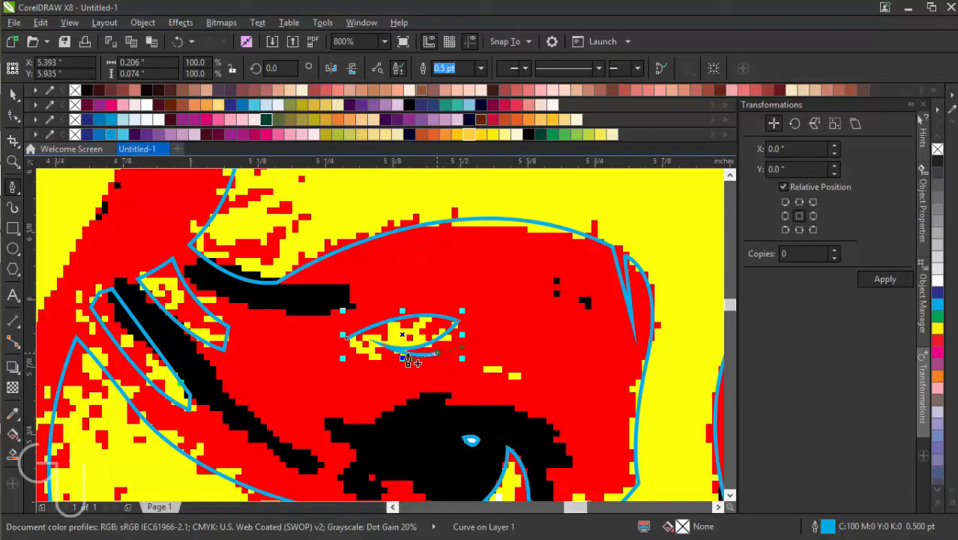
{"action": "left_click", "coordinate": [346, 336]}
{"action": "left_click_drag", "start_coordinate": [368, 386], "coordinate": [371, 385]}
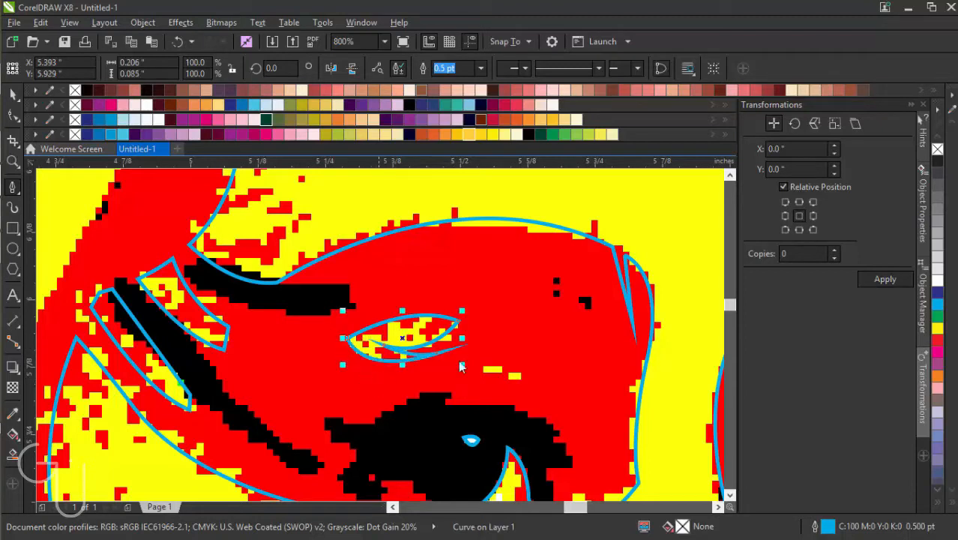
Step: Trace the smaller yellow patch on the eyelid with a closed leaf-shaped Pen curve about 0.086 by 0.039 inches
{"action": "left_click", "coordinate": [482, 361]}
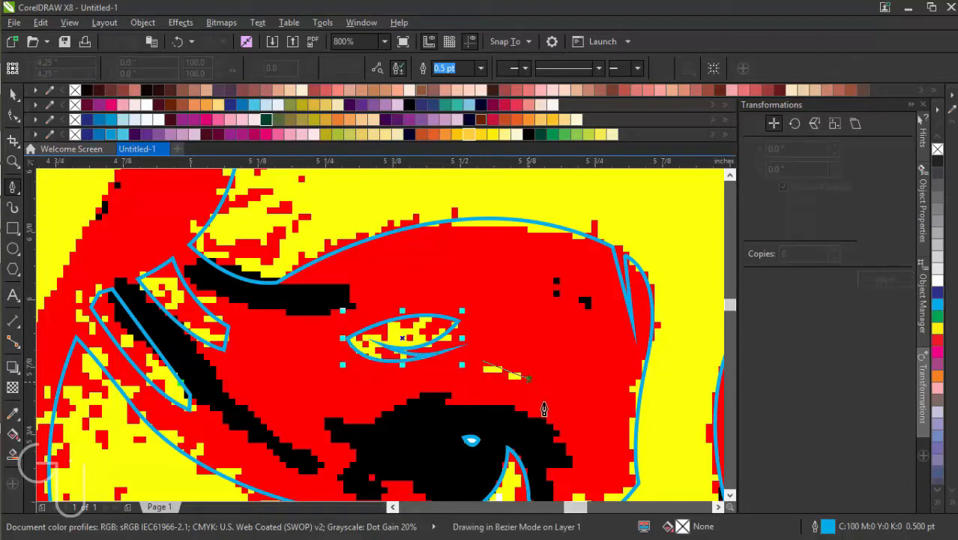
{"action": "left_click_drag", "start_coordinate": [548, 414], "coordinate": [534, 379]}
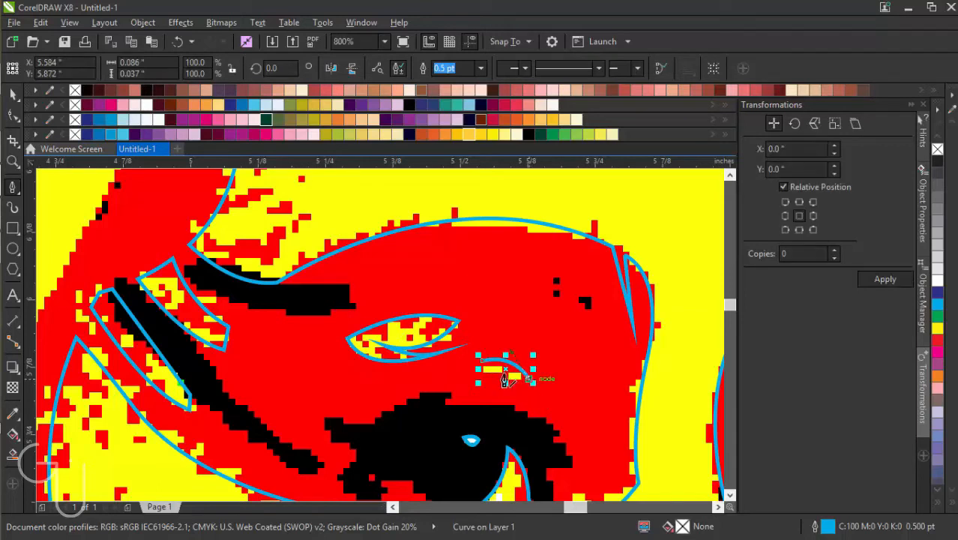
{"action": "left_click_drag", "start_coordinate": [482, 361], "coordinate": [487, 390]}
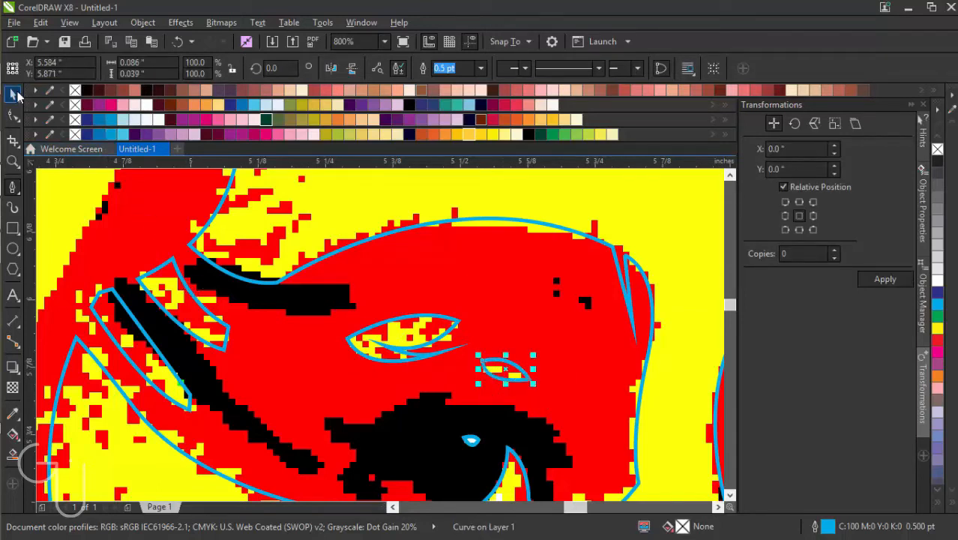
Step: Select both eyelid patch curves together with the face curve and weld them into one object
{"action": "left_click", "coordinate": [13, 94]}
{"action": "key", "text": "ctrl+a"}
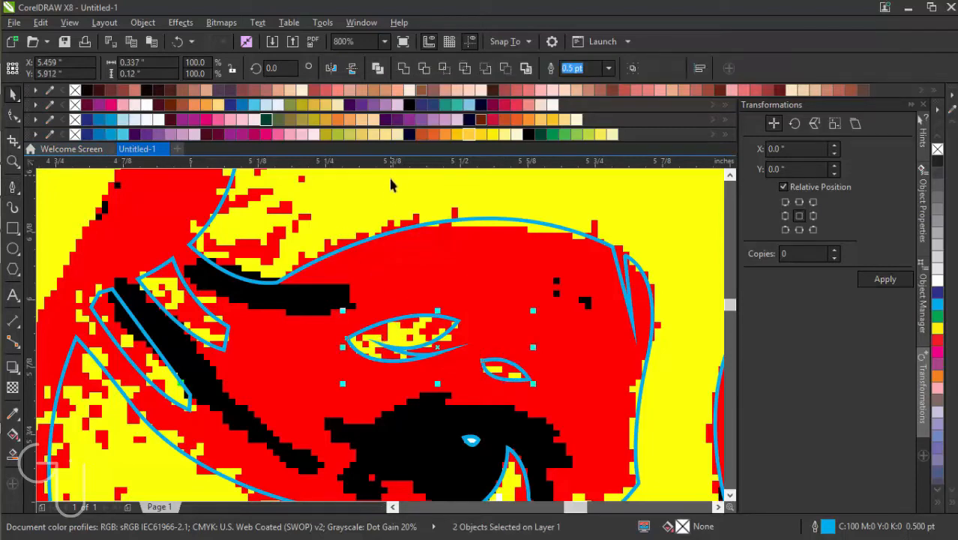
{"action": "left_click", "coordinate": [385, 195], "text": "shift"}
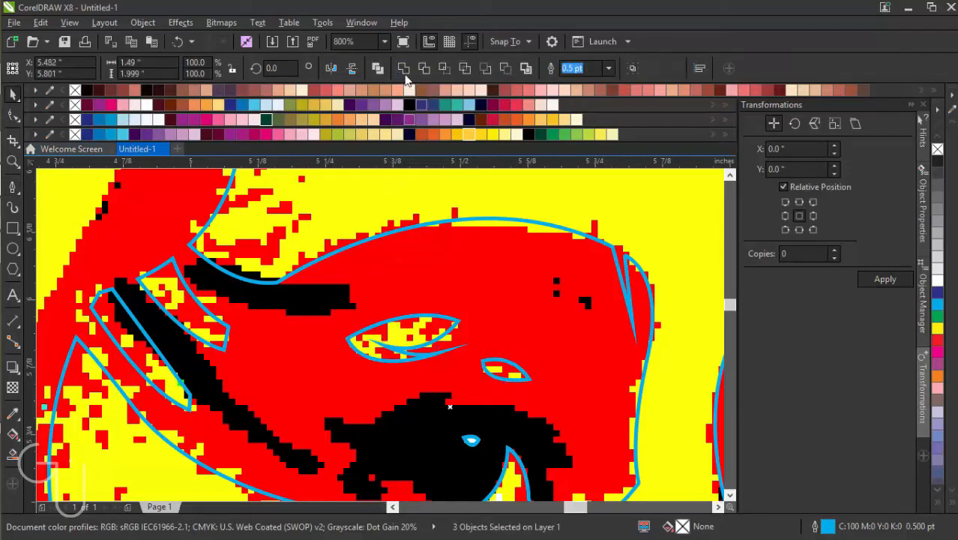
{"action": "left_click", "coordinate": [404, 68]}
Step: Trace the red nose patch with a closed Pen curve about 0.477 by 0.379 inches, extending slightly past the face outline at the nose tip
{"action": "scroll", "coordinate": [467, 215], "scroll_direction": "down", "scroll_amount": 1}
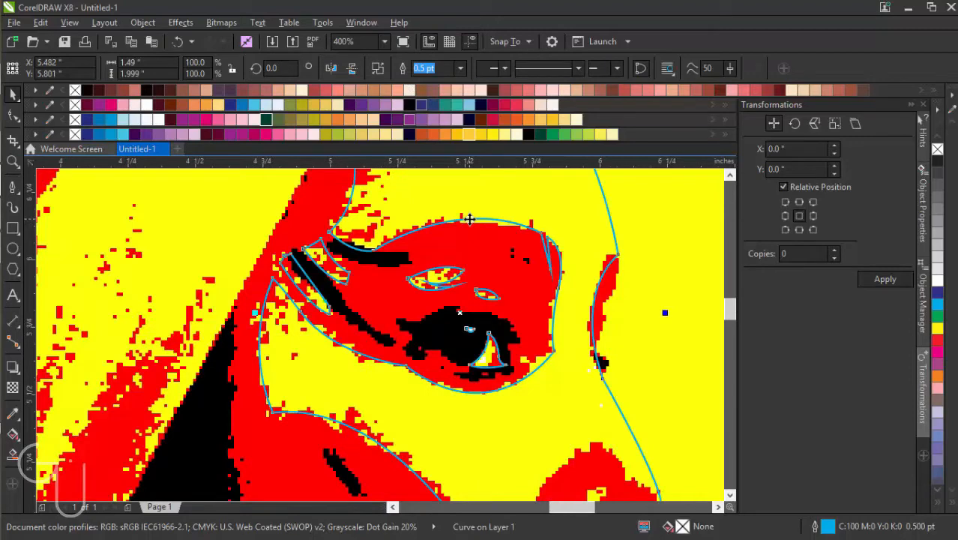
{"action": "scroll", "coordinate": [469, 218], "scroll_direction": "down", "scroll_amount": 1}
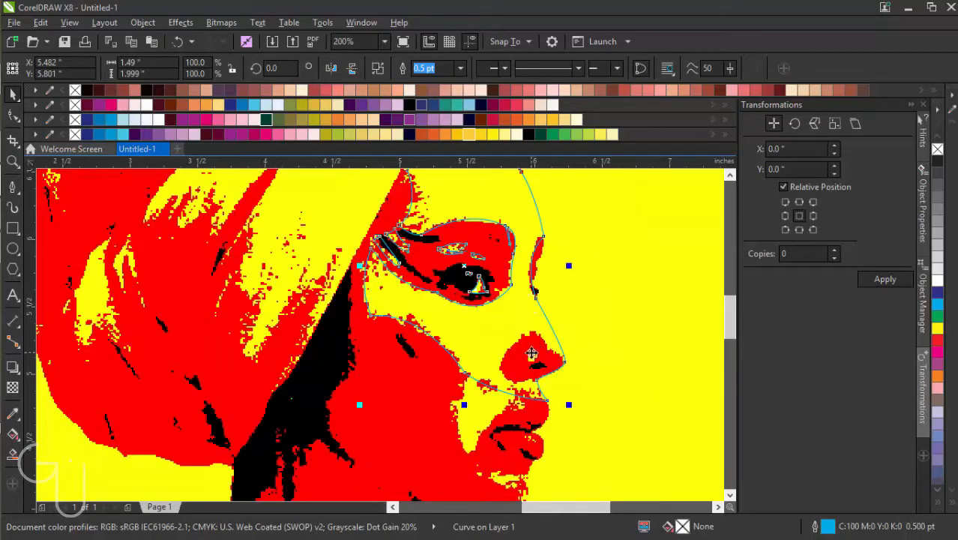
{"action": "scroll", "coordinate": [531, 353], "scroll_direction": "up", "scroll_amount": 2}
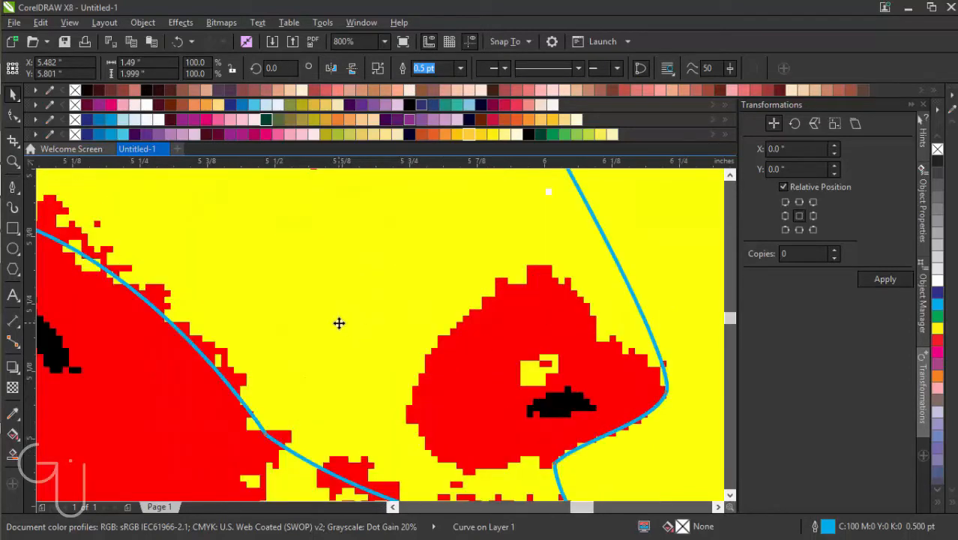
{"action": "left_click", "coordinate": [11, 187]}
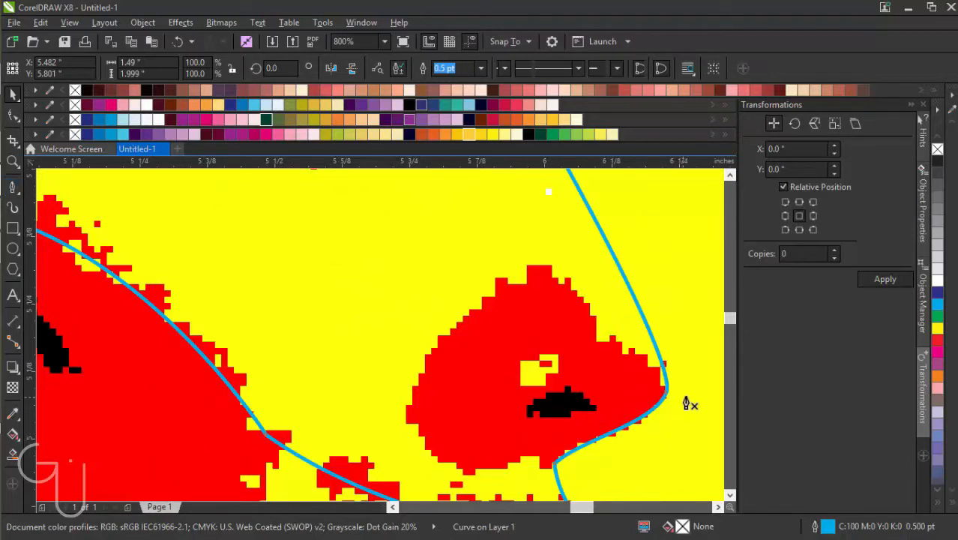
{"action": "left_click_drag", "start_coordinate": [597, 337], "coordinate": [570, 290]}
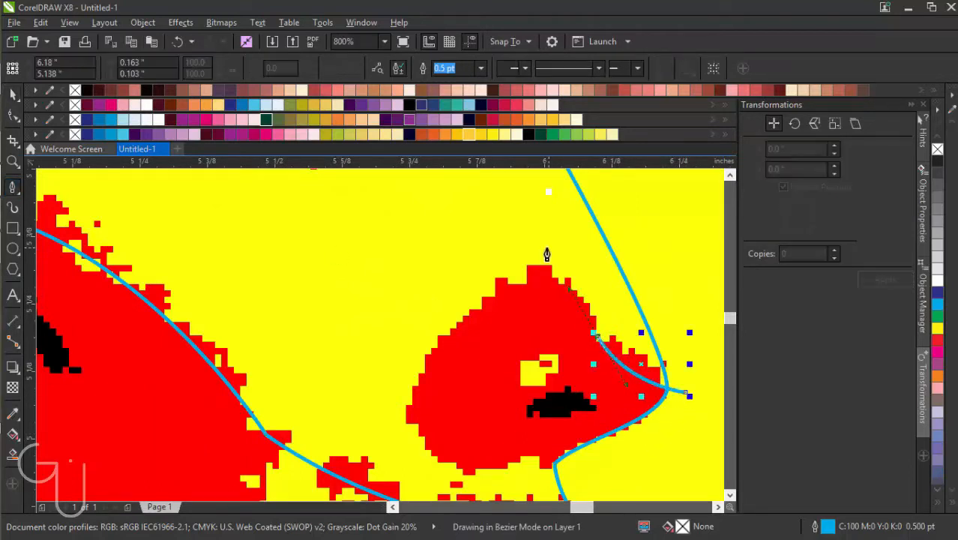
{"action": "left_click_drag", "start_coordinate": [521, 268], "coordinate": [476, 275]}
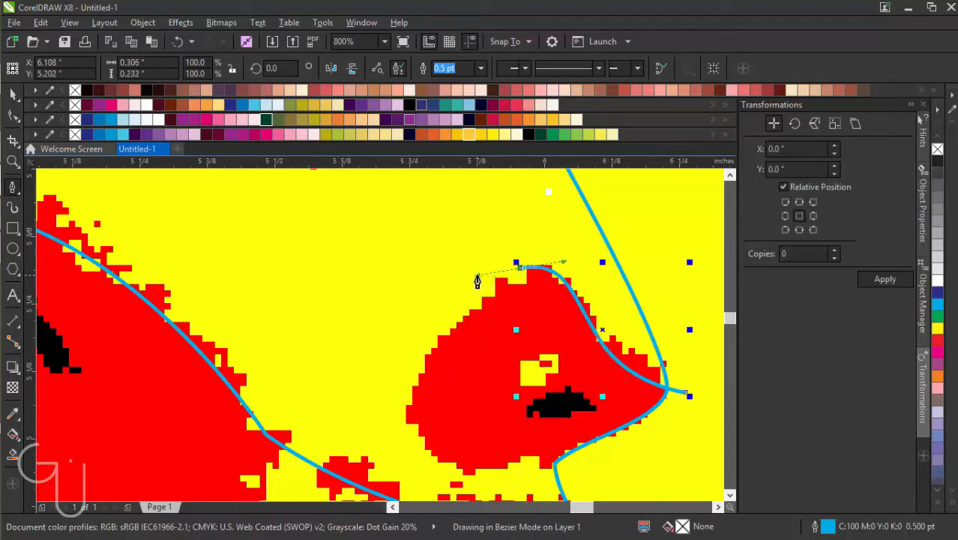
{"action": "key", "text": "space"}
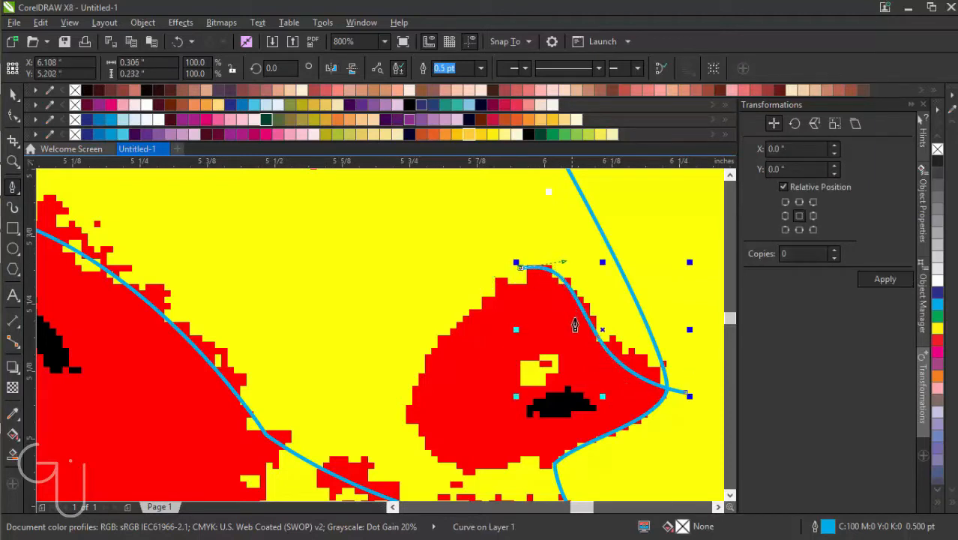
{"action": "left_click_drag", "start_coordinate": [602, 382], "coordinate": [602, 386]}
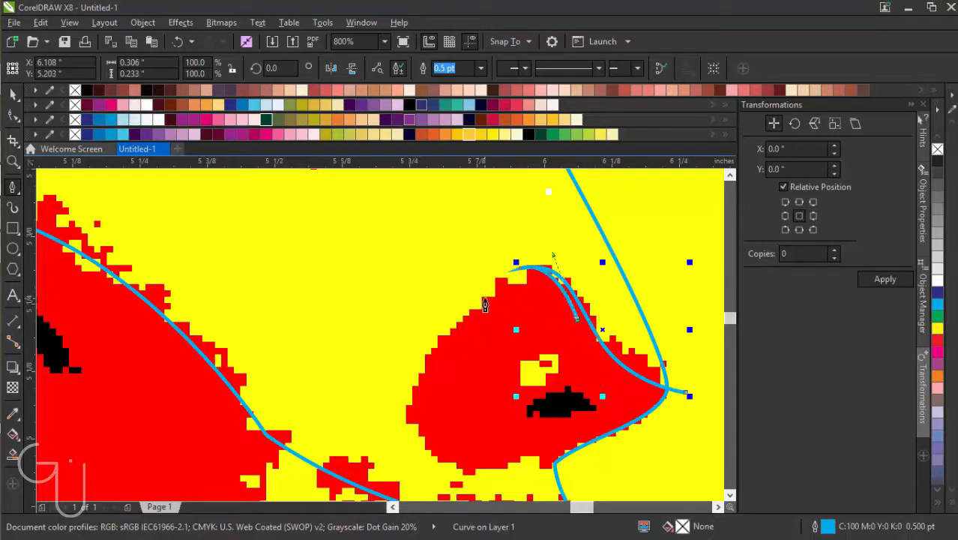
{"action": "left_click_drag", "start_coordinate": [485, 300], "coordinate": [427, 361]}
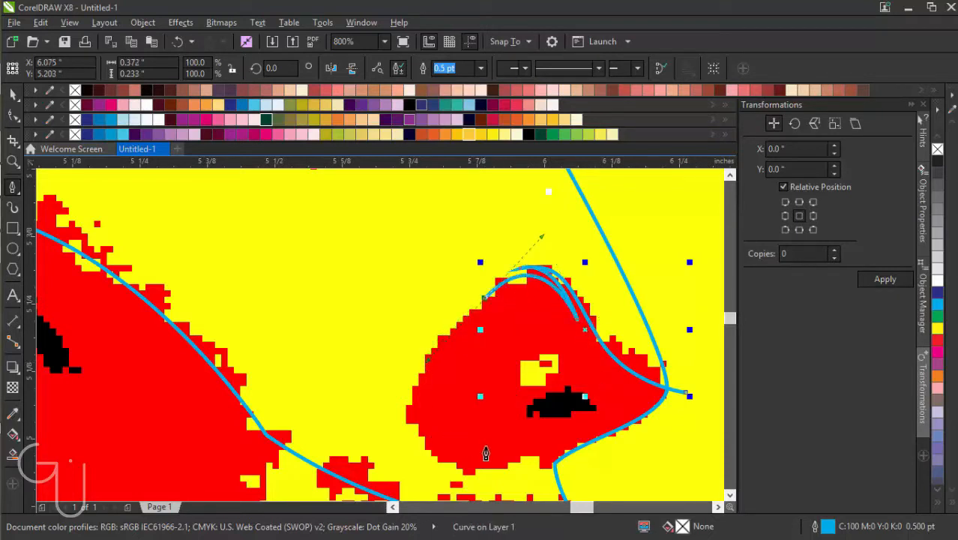
{"action": "left_click_drag", "start_coordinate": [502, 466], "coordinate": [621, 450]}
{"action": "left_click", "coordinate": [632, 471]}
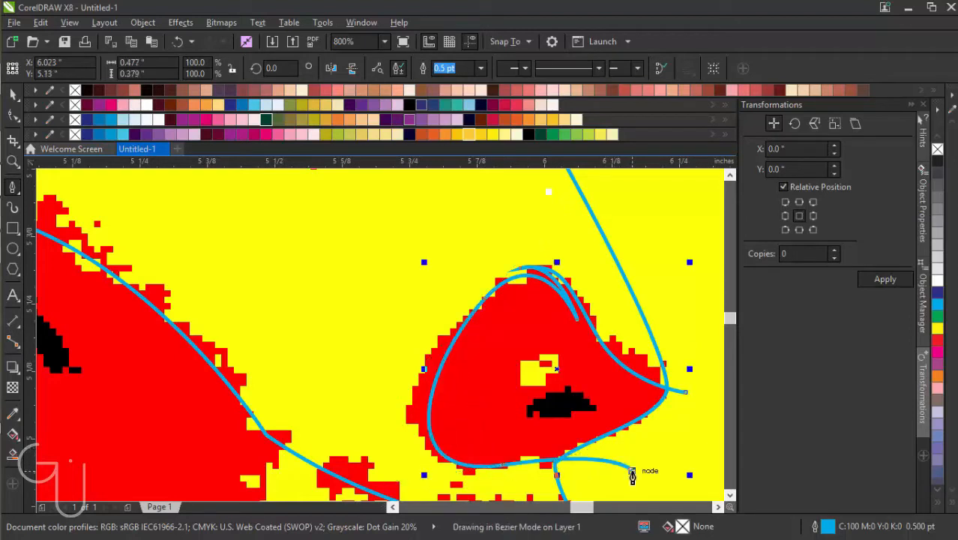
{"action": "left_click", "coordinate": [684, 391]}
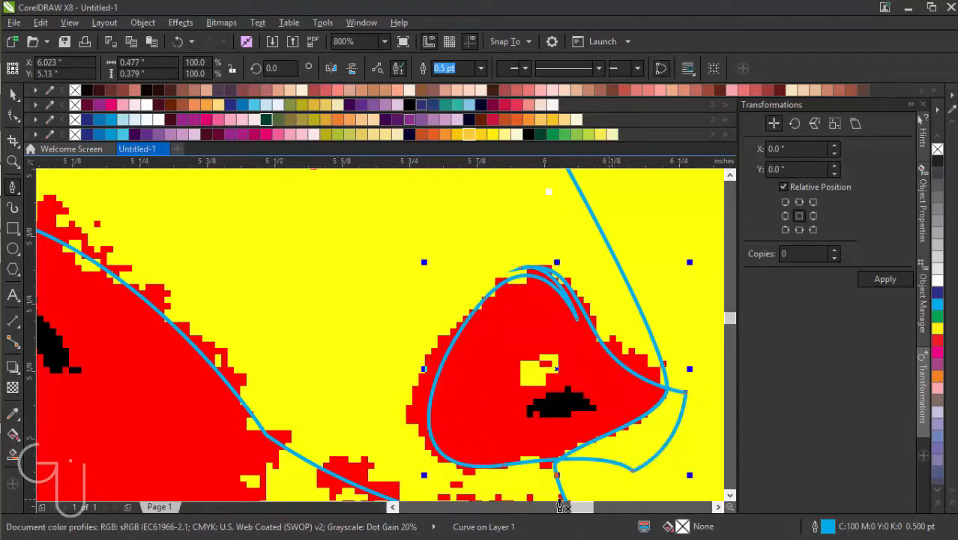
Step: Select the nose curve together with the face curve, trim the face curve with it, and delete the nose curve
{"action": "left_click", "coordinate": [12, 94]}
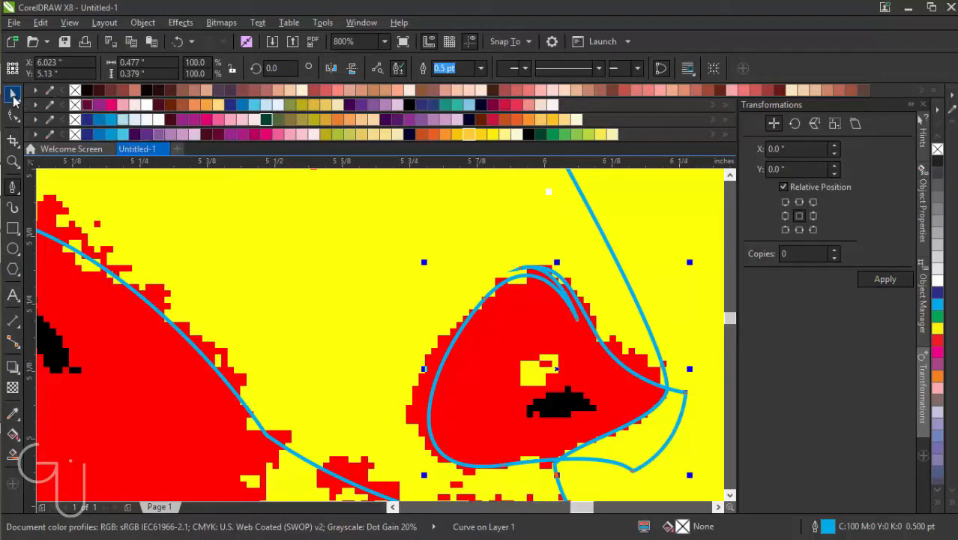
{"action": "left_click", "coordinate": [381, 285], "text": "shift"}
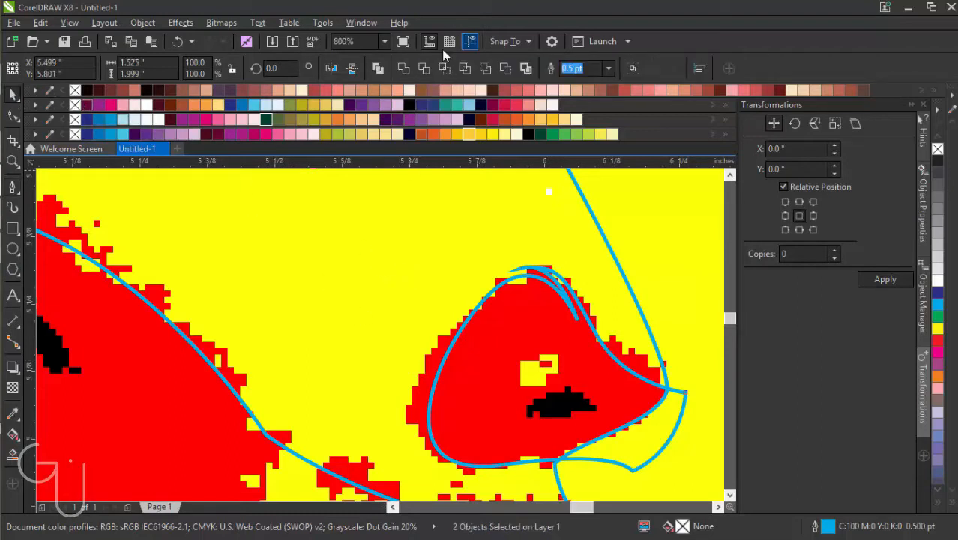
{"action": "left_click", "coordinate": [631, 417]}
{"action": "left_click", "coordinate": [632, 439]}
{"action": "key", "text": "Delete"}
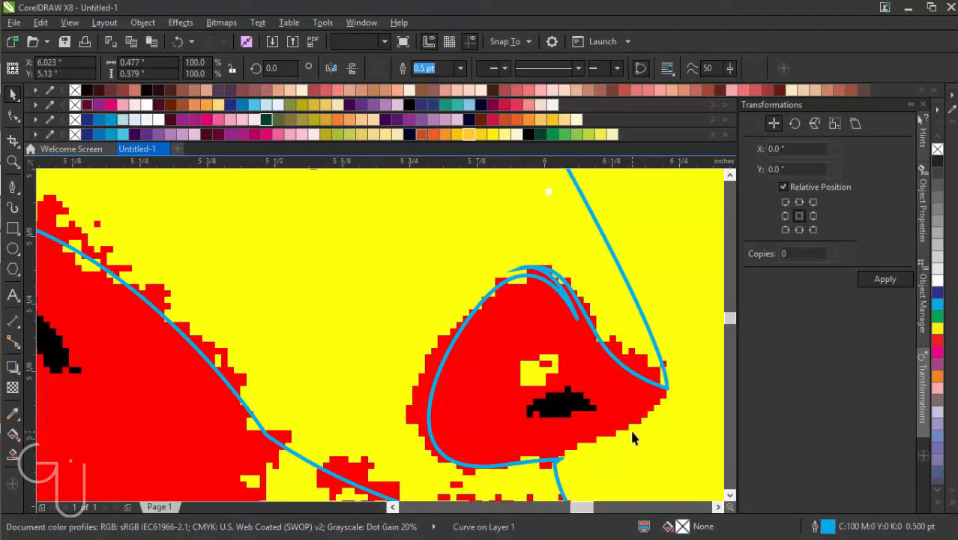
Step: Trace the small yellow patch above the nostril with a closed Pen curve about 0.08 by 0.067 inches
{"action": "left_click", "coordinate": [14, 187]}
{"action": "scroll", "coordinate": [575, 369], "scroll_direction": "up", "scroll_amount": 2}
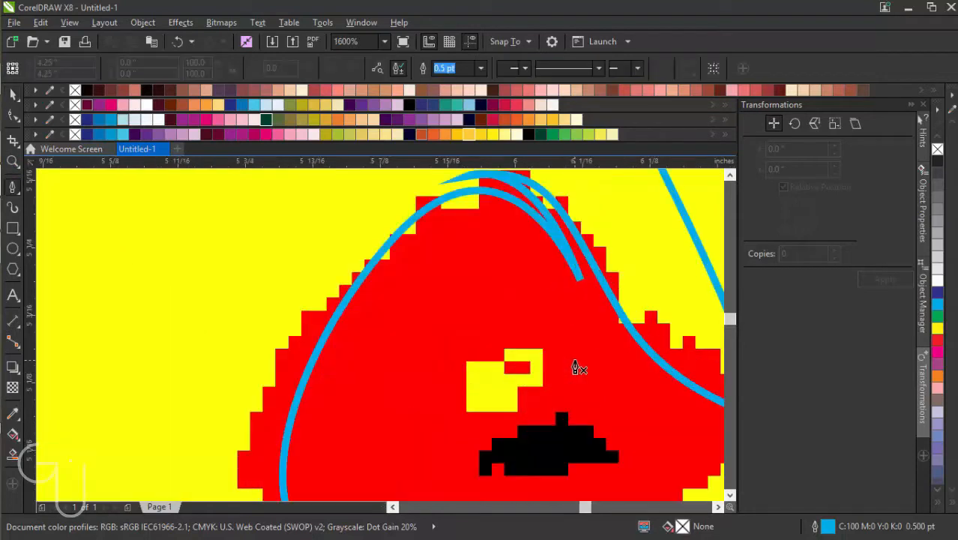
{"action": "left_click", "coordinate": [541, 338]}
{"action": "left_click", "coordinate": [480, 360]}
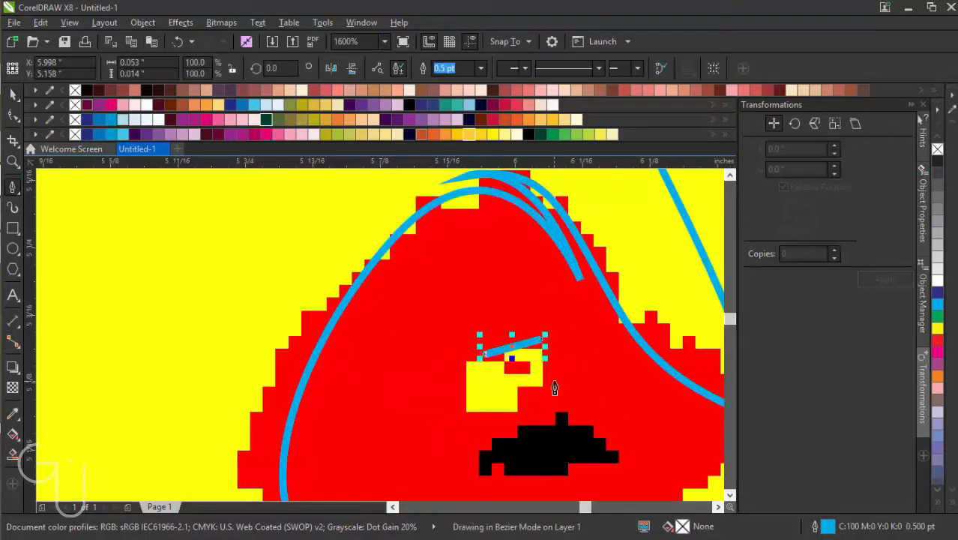
{"action": "key", "text": "ctrl+z"}
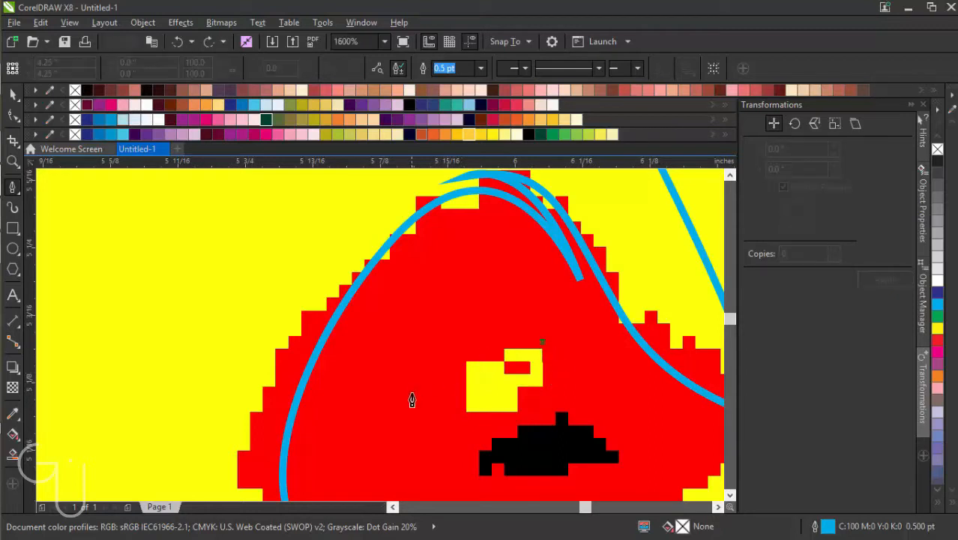
{"action": "left_click_drag", "start_coordinate": [462, 414], "coordinate": [474, 476]}
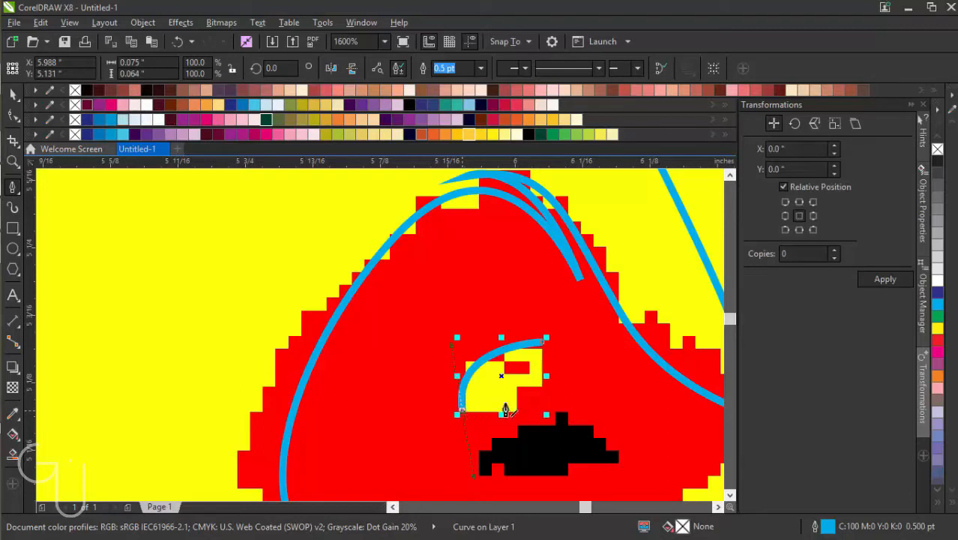
{"action": "left_click_drag", "start_coordinate": [519, 378], "coordinate": [524, 331]}
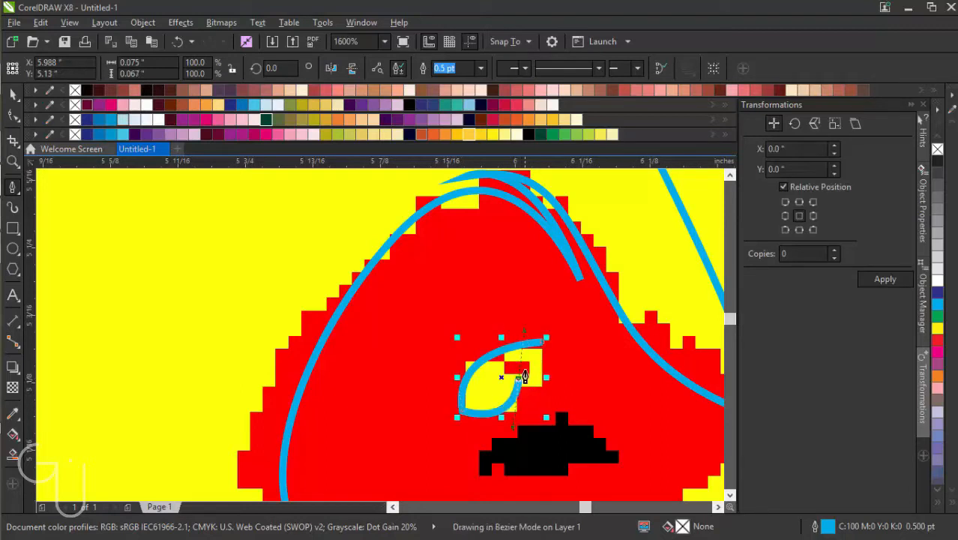
{"action": "left_click", "coordinate": [525, 398]}
{"action": "left_click", "coordinate": [543, 342]}
{"action": "left_click_drag", "start_coordinate": [555, 363], "coordinate": [561, 380]}
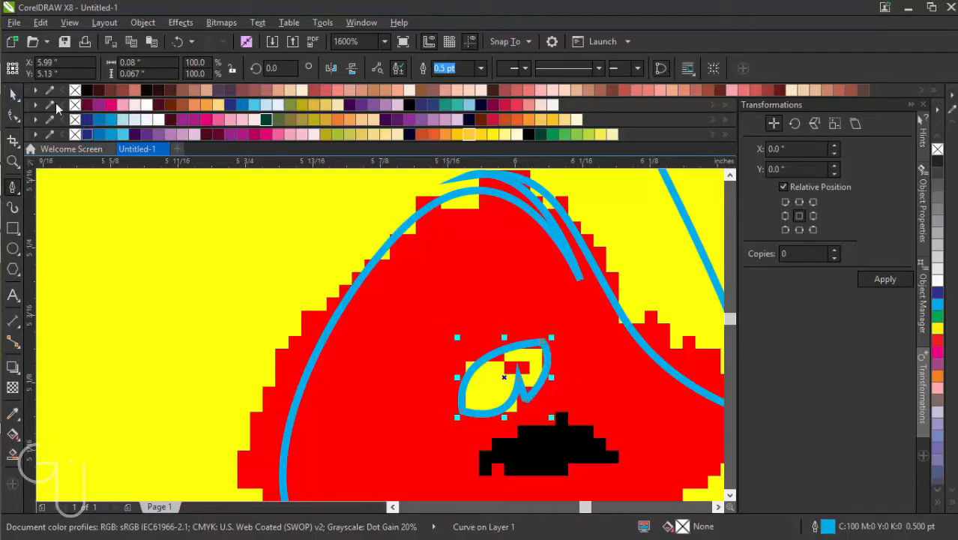
Step: Select the small nose patch curve together with the face curve and weld them into one object
{"action": "left_click", "coordinate": [13, 94]}
{"action": "key", "text": "ctrl+a"}
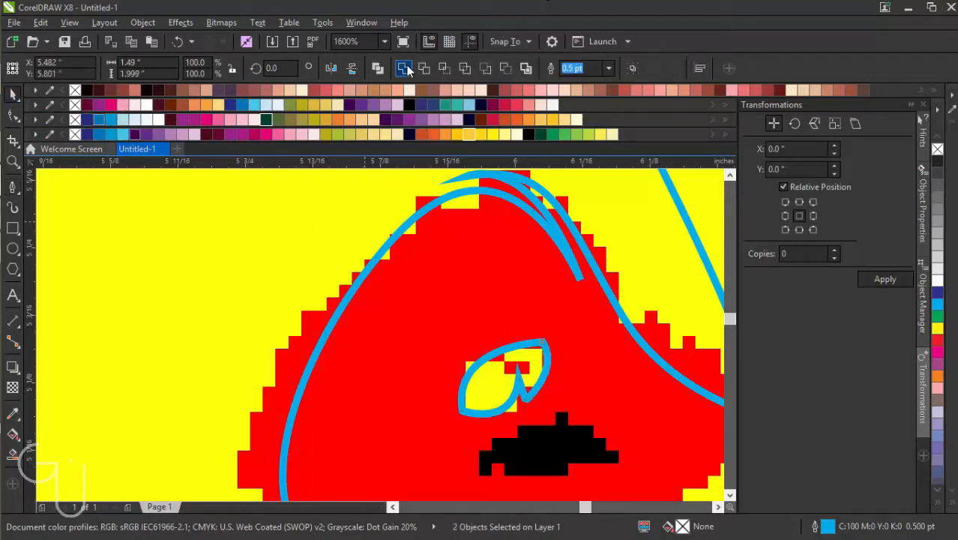
{"action": "left_click", "coordinate": [404, 67]}
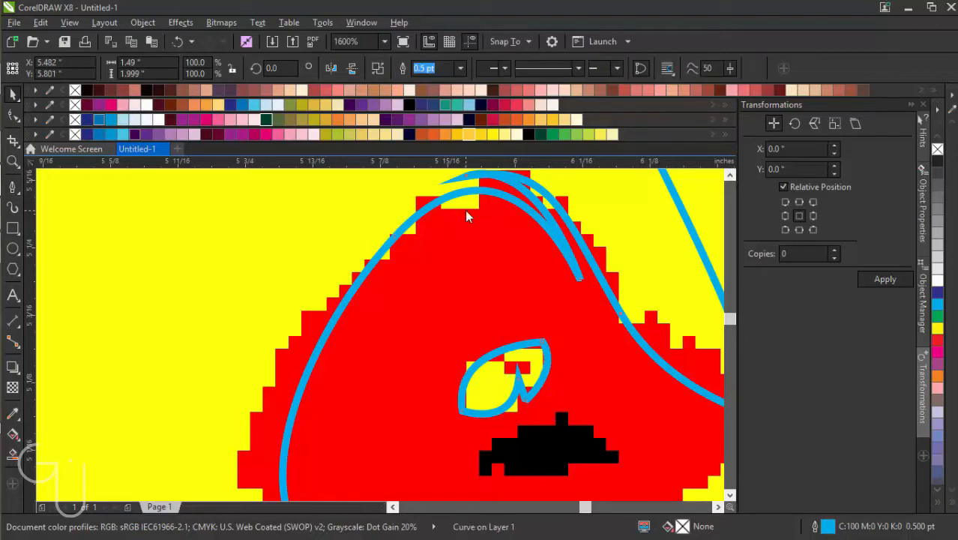
Step: Trace the speckled yellow highlight on the lower lip with a closed leaf-shaped Pen curve about 0.108 by 0.053 inches
{"action": "scroll", "coordinate": [465, 210], "scroll_direction": "down", "scroll_amount": 2}
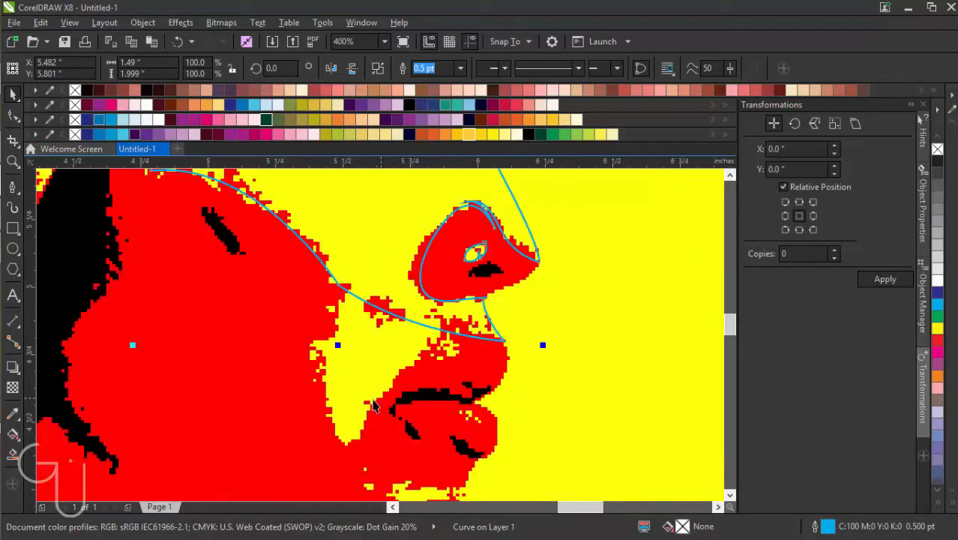
{"action": "left_click", "coordinate": [13, 161]}
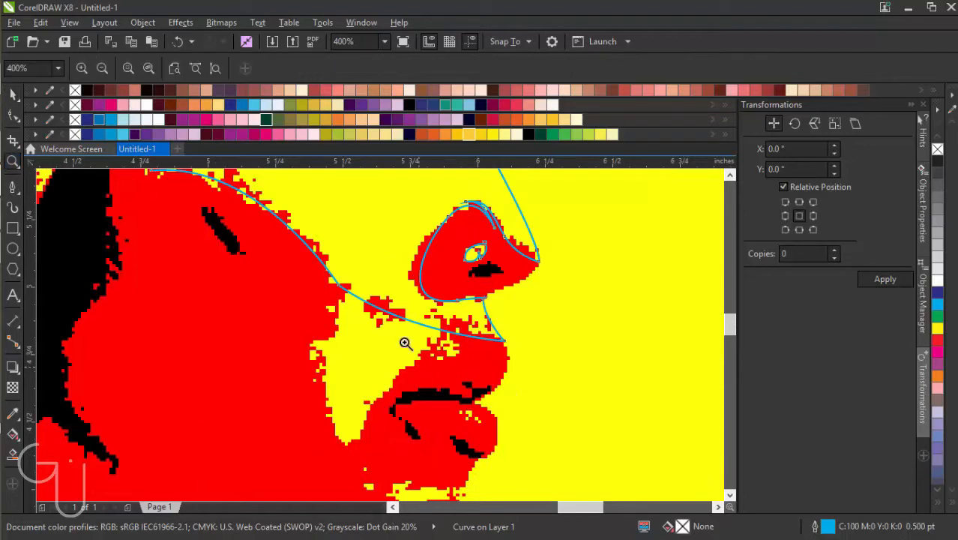
{"action": "left_click_drag", "start_coordinate": [291, 276], "coordinate": [524, 417]}
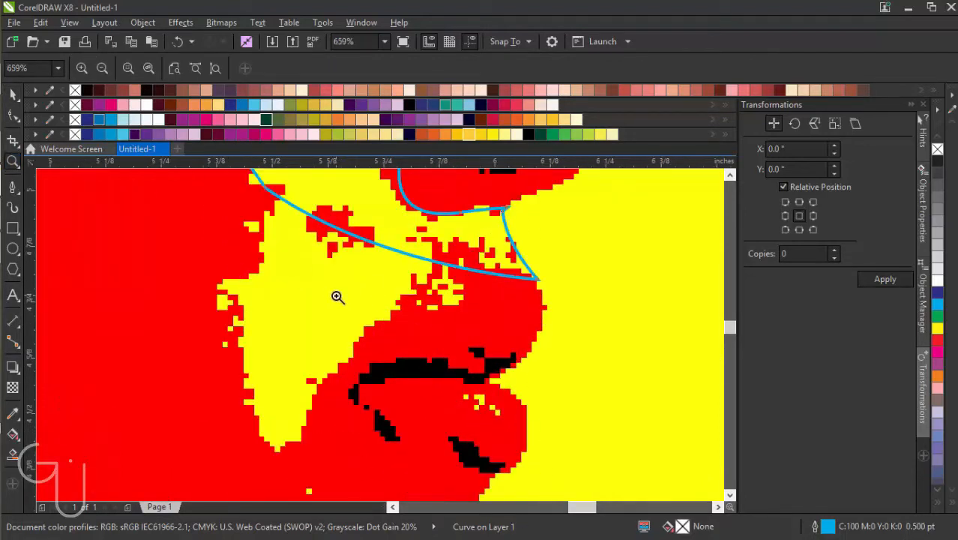
{"action": "left_click_drag", "start_coordinate": [337, 297], "coordinate": [564, 471]}
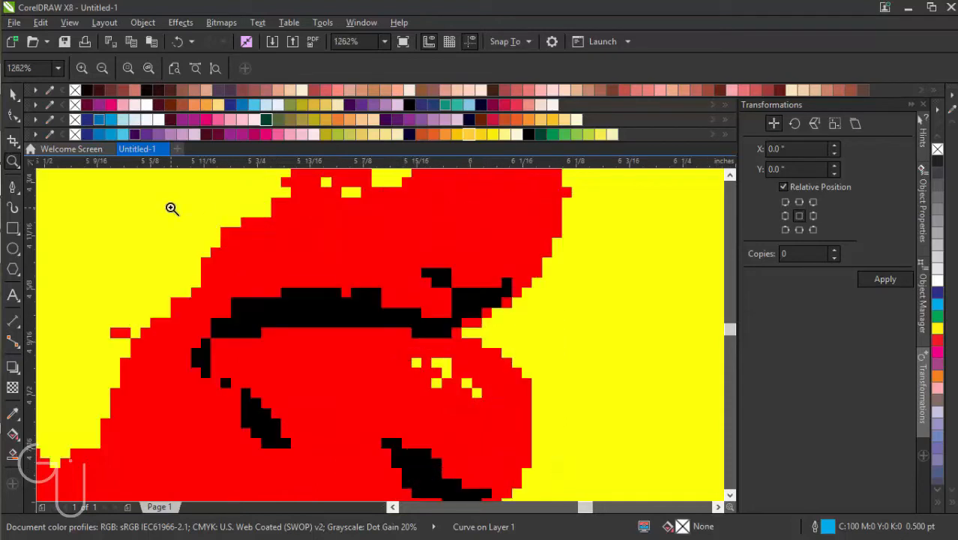
{"action": "left_click", "coordinate": [13, 187]}
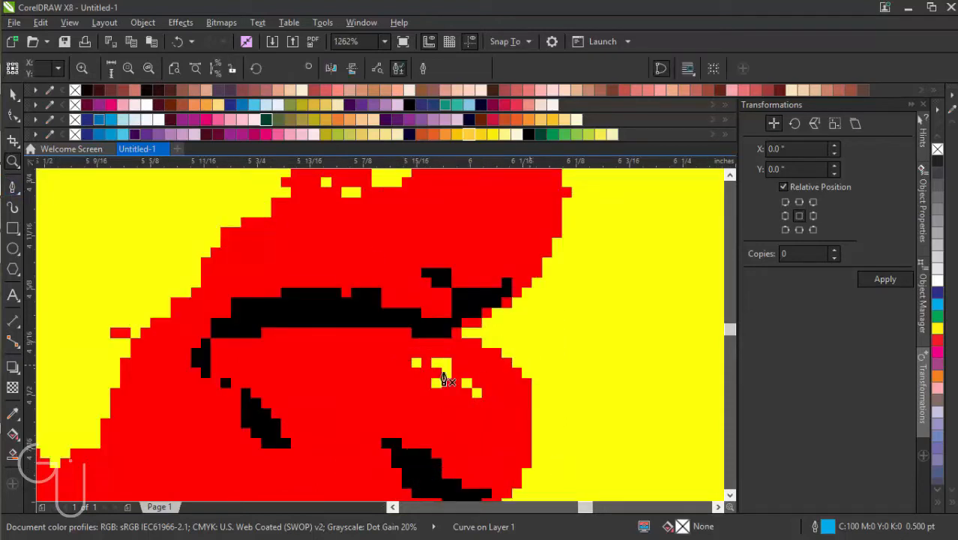
{"action": "left_click", "coordinate": [396, 360]}
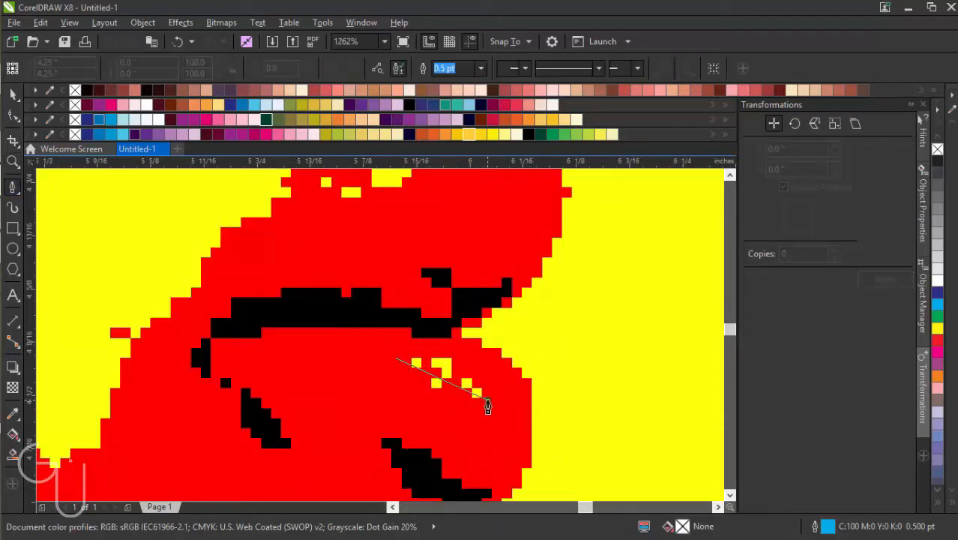
{"action": "mouse_move", "coordinate": [486, 397]}
{"action": "left_mouse_down"}
{"action": "mouse_move", "coordinate": [523, 478]}
{"action": "mouse_move", "coordinate": [511, 466]}
{"action": "left_mouse_up"}
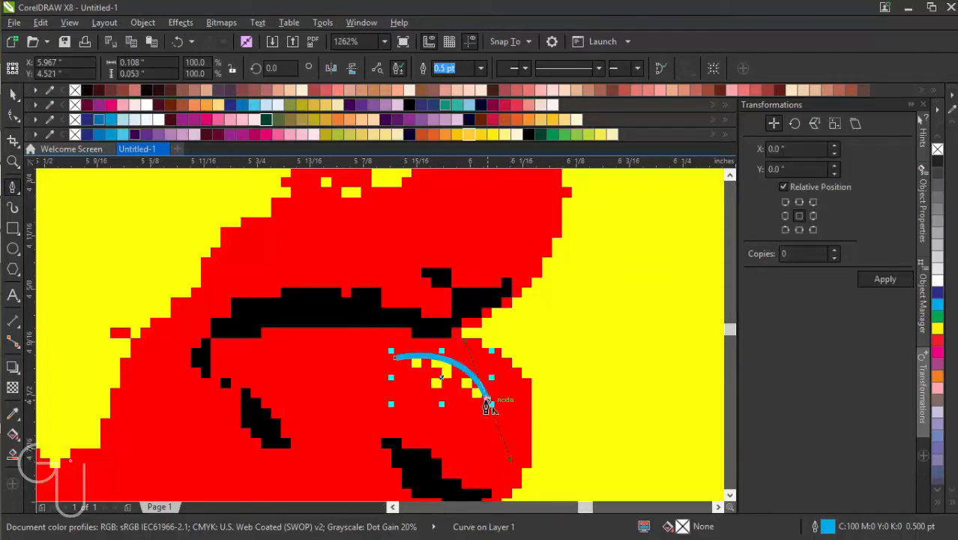
{"action": "left_click_drag", "start_coordinate": [395, 359], "coordinate": [422, 409]}
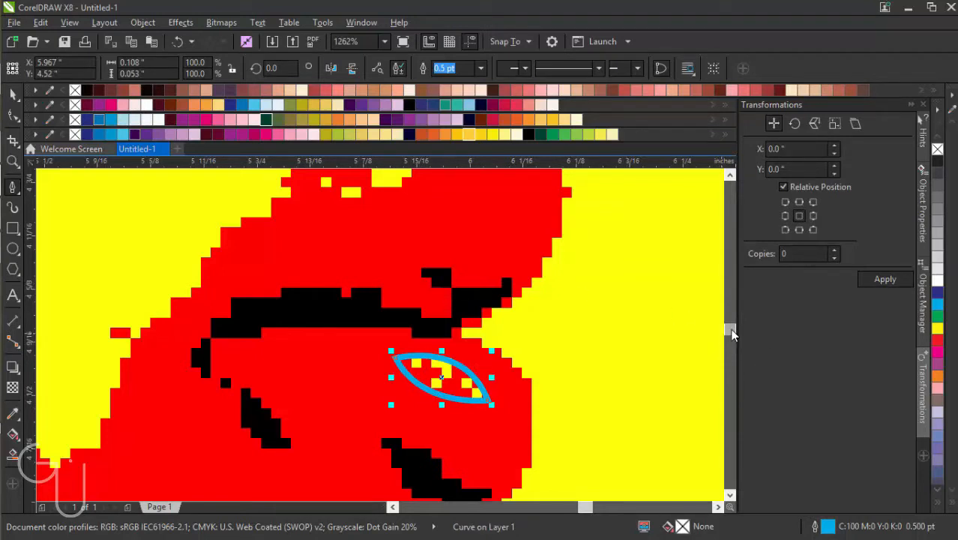
Step: Trace the yellow cheek area beside the mouth up to the upper lip with a closed Pen curve about 0.447 by 0.47 inches
{"action": "scroll", "coordinate": [731, 330], "scroll_direction": "up", "scroll_amount": 3}
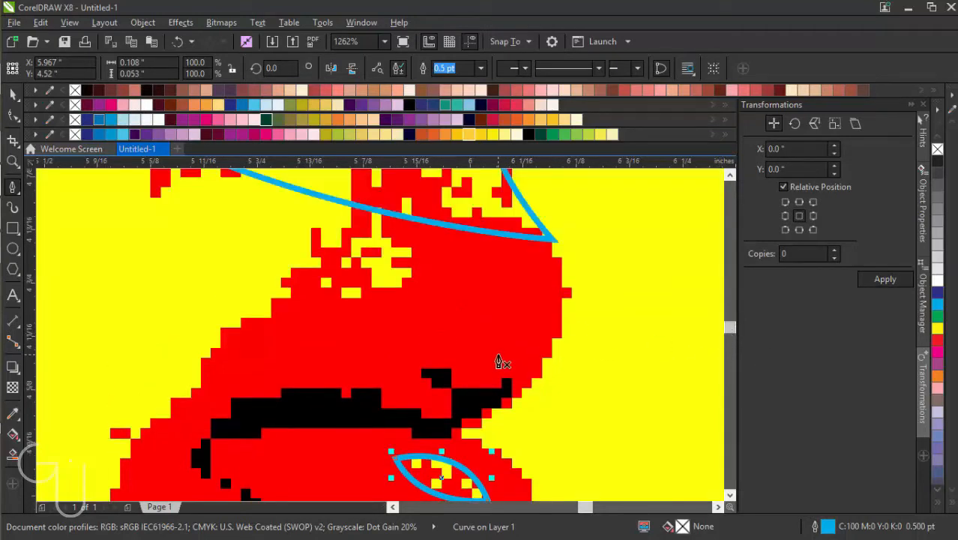
{"action": "scroll", "coordinate": [499, 363], "scroll_direction": "down", "scroll_amount": 2}
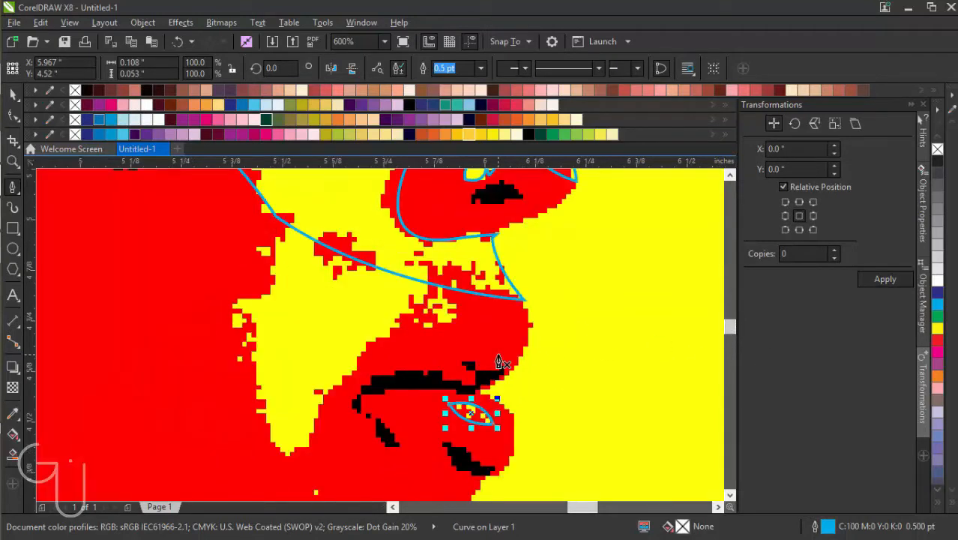
{"action": "left_click", "coordinate": [349, 270]}
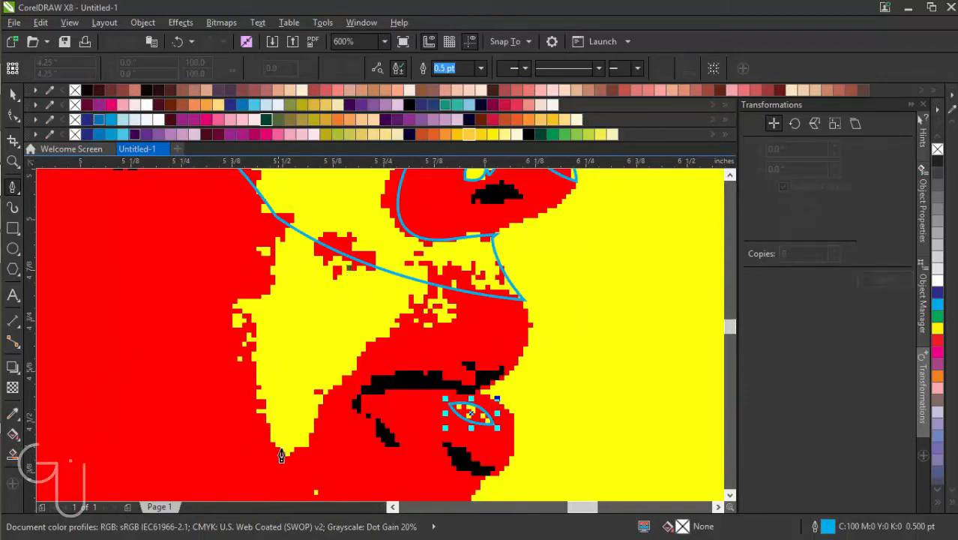
{"action": "left_click_drag", "start_coordinate": [286, 459], "coordinate": [329, 465]}
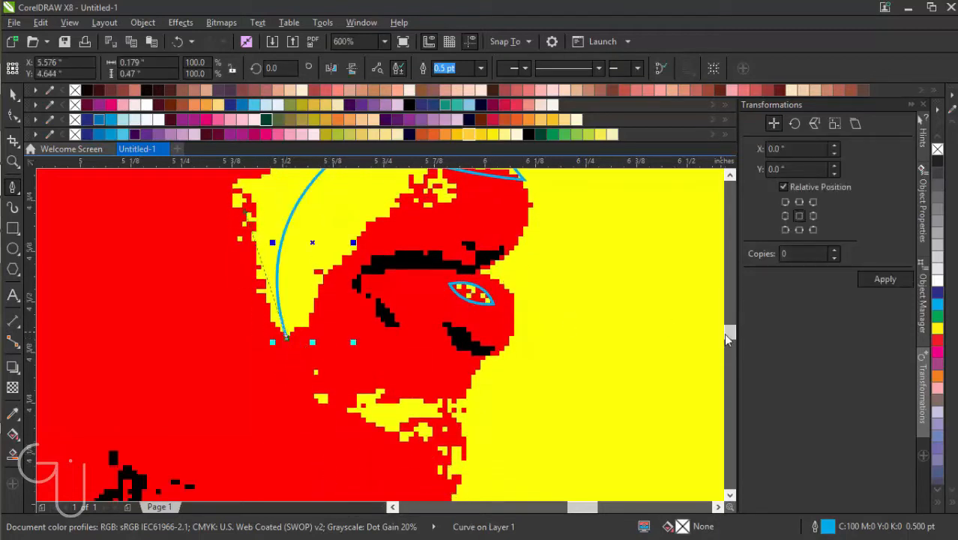
{"action": "left_click_drag", "start_coordinate": [727, 330], "coordinate": [727, 324]}
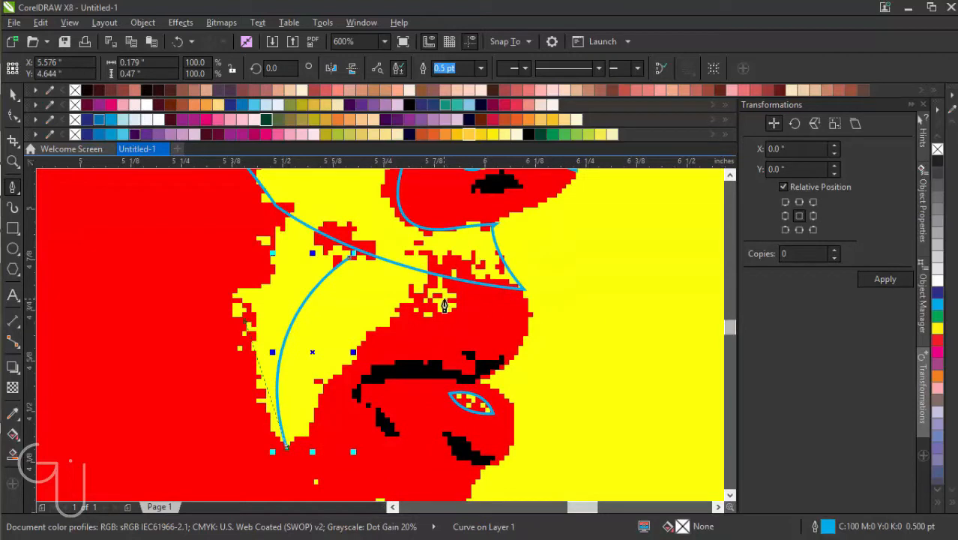
{"action": "left_click_drag", "start_coordinate": [455, 307], "coordinate": [584, 298]}
{"action": "key", "text": "ctrl+z"}
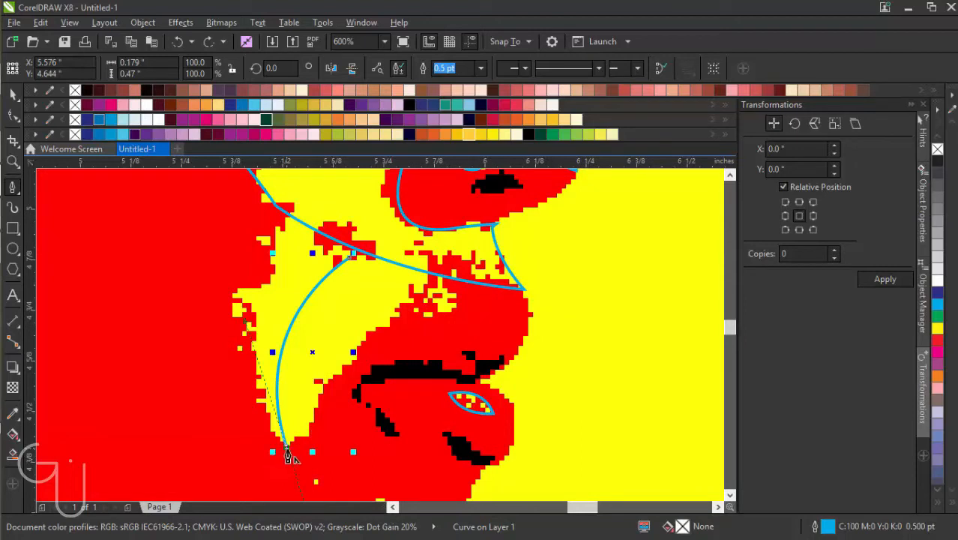
{"action": "left_click_drag", "start_coordinate": [423, 294], "coordinate": [512, 282]}
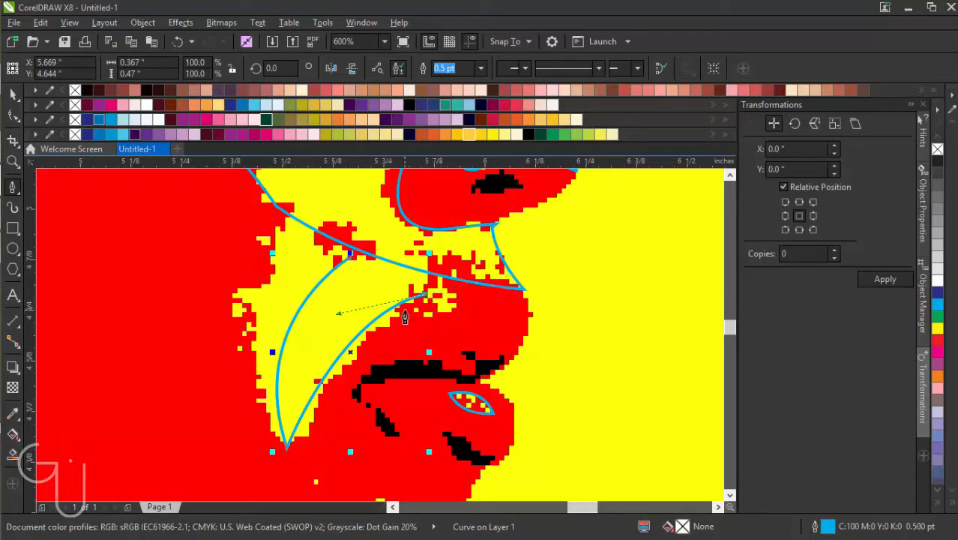
{"action": "left_click_drag", "start_coordinate": [405, 310], "coordinate": [386, 318]}
{"action": "left_click_drag", "start_coordinate": [458, 307], "coordinate": [462, 312]}
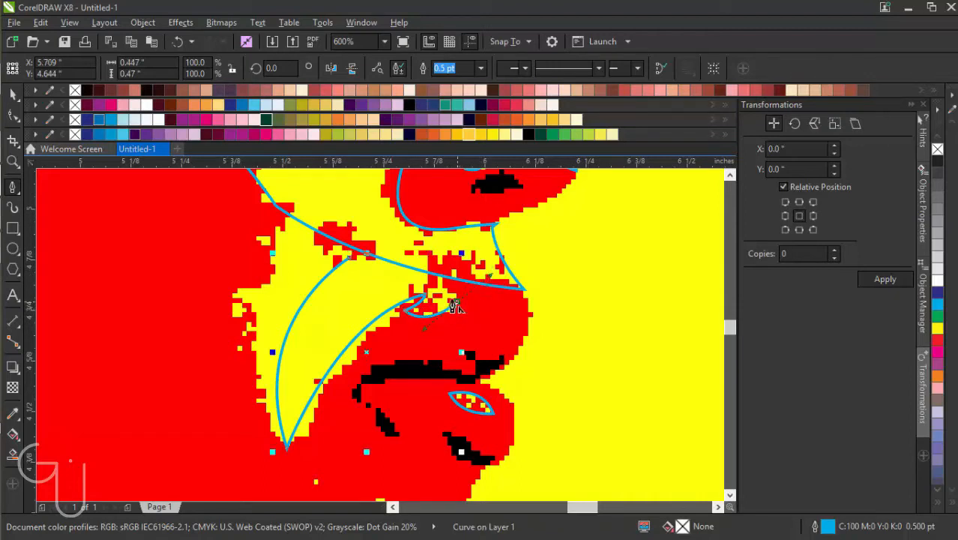
{"action": "left_click", "coordinate": [349, 258]}
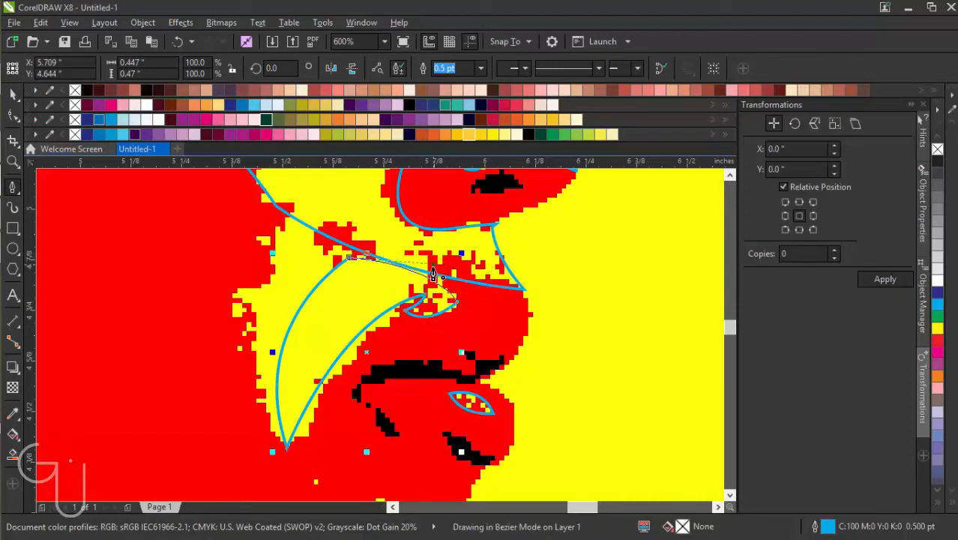
{"action": "left_click_drag", "start_coordinate": [433, 272], "coordinate": [436, 272]}
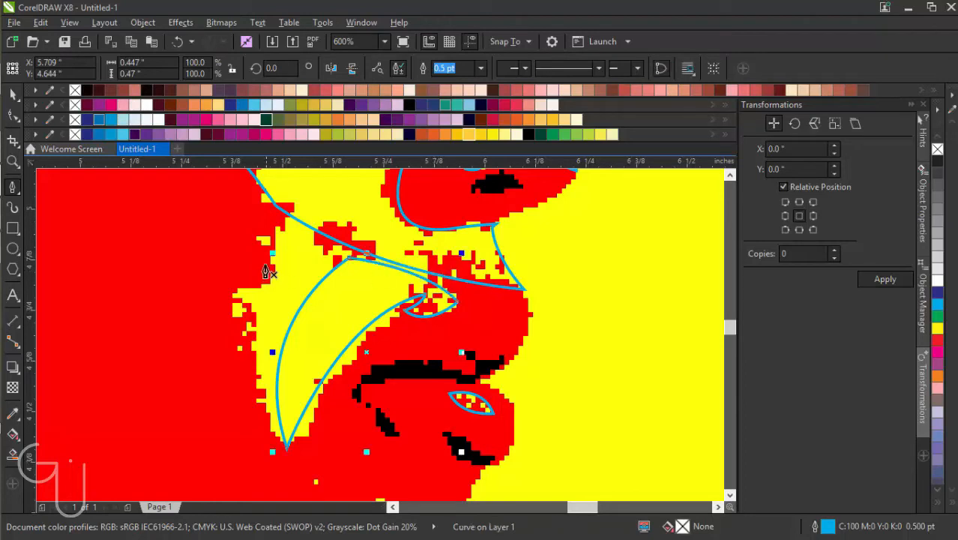
Step: Trace the outer strip of the yellow cheek area with a closed crescent-shaped Pen curve about 0.209 by 0.559 inches
{"action": "left_click", "coordinate": [285, 225]}
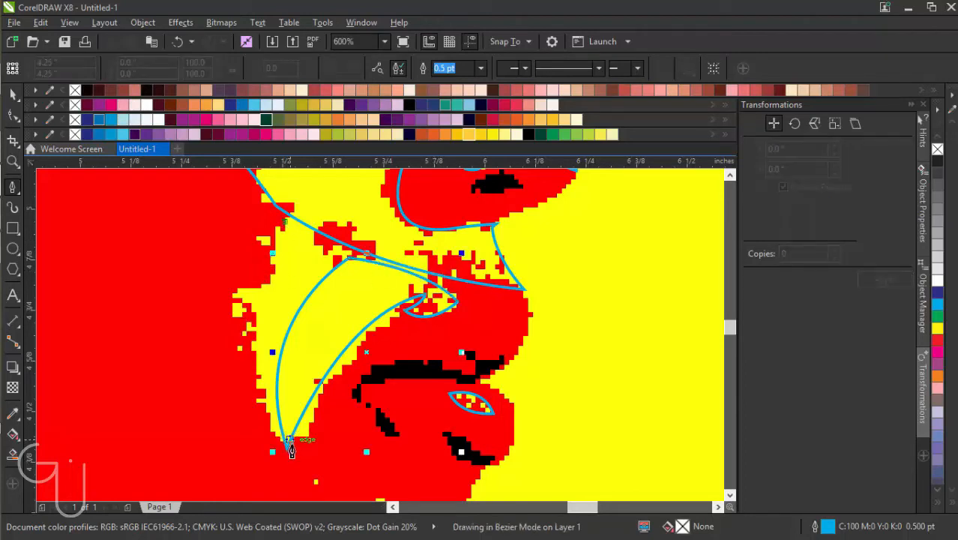
{"action": "left_click_drag", "start_coordinate": [286, 447], "coordinate": [371, 488]}
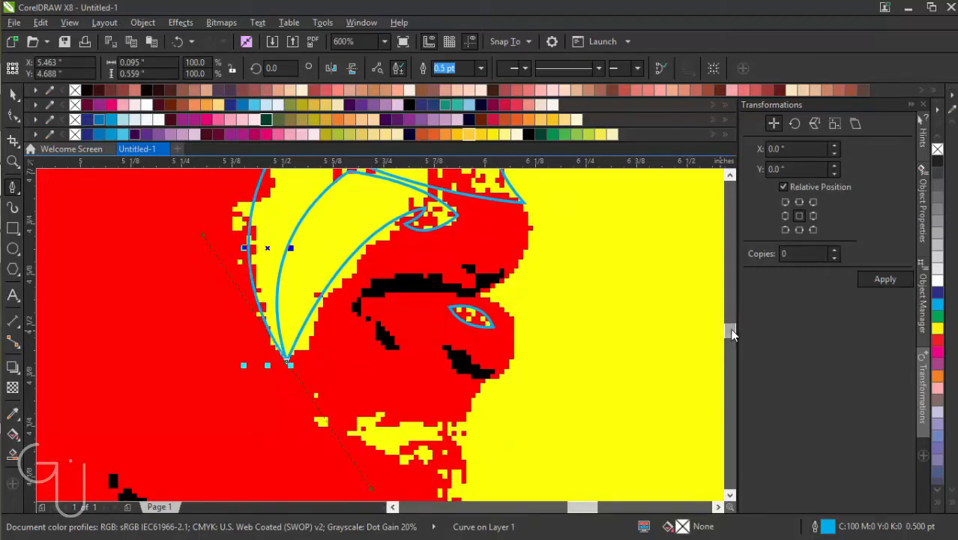
{"action": "left_click_drag", "start_coordinate": [733, 339], "coordinate": [732, 331]}
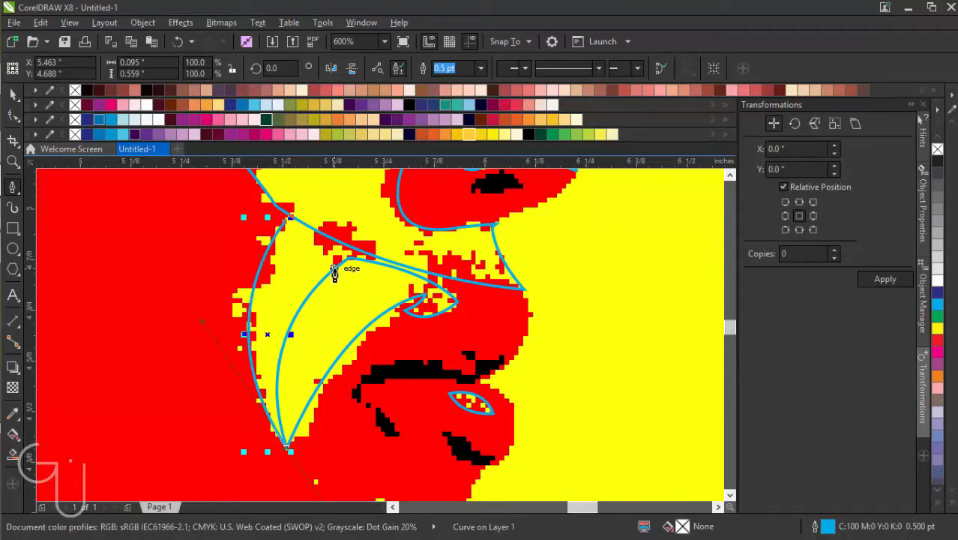
{"action": "left_click_drag", "start_coordinate": [334, 268], "coordinate": [409, 225]}
{"action": "key", "text": "ctrl+z"}
{"action": "mouse_move", "coordinate": [333, 270]}
{"action": "left_mouse_down"}
{"action": "mouse_move", "coordinate": [447, 237]}
{"action": "mouse_move", "coordinate": [433, 217]}
{"action": "left_mouse_up"}
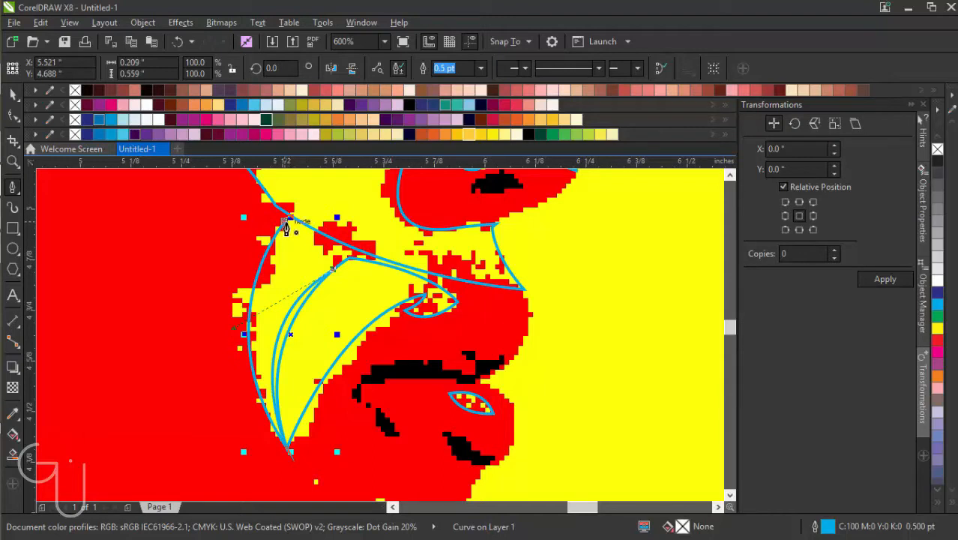
{"action": "left_click_drag", "start_coordinate": [285, 221], "coordinate": [318, 231]}
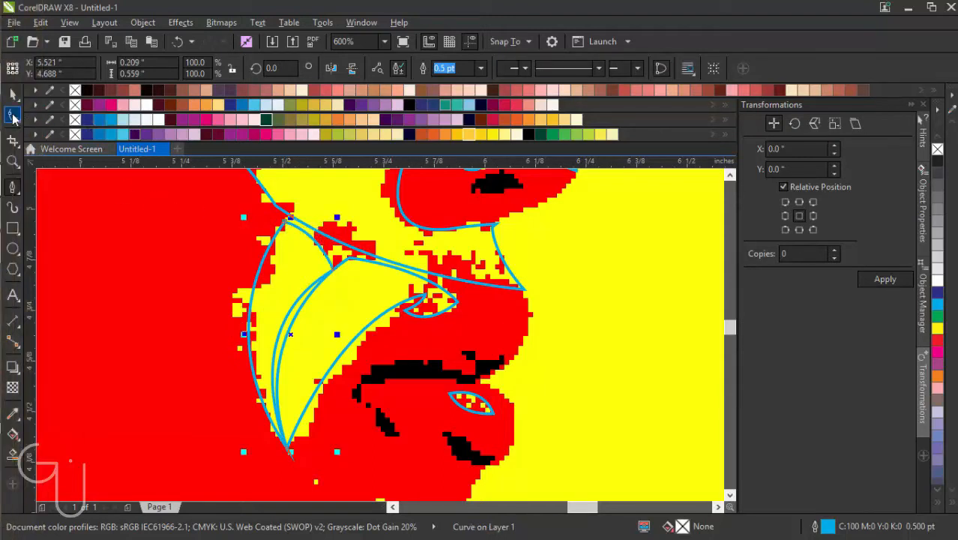
Step: Move the inner upper node of the crescent-shaped cheek curve slightly upward with the Shape tool
{"action": "left_click", "coordinate": [12, 118]}
{"action": "left_click", "coordinate": [333, 275]}
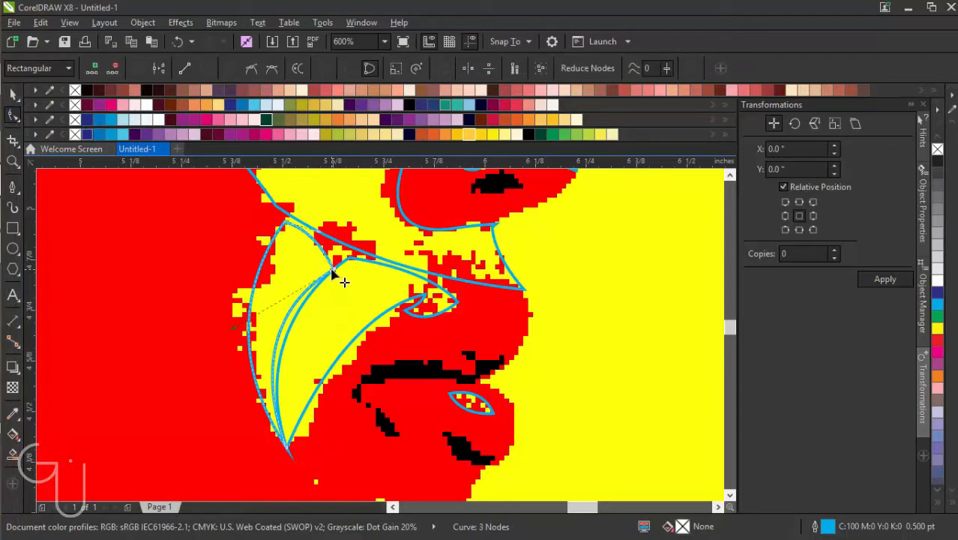
{"action": "left_click_drag", "start_coordinate": [333, 268], "coordinate": [329, 258]}
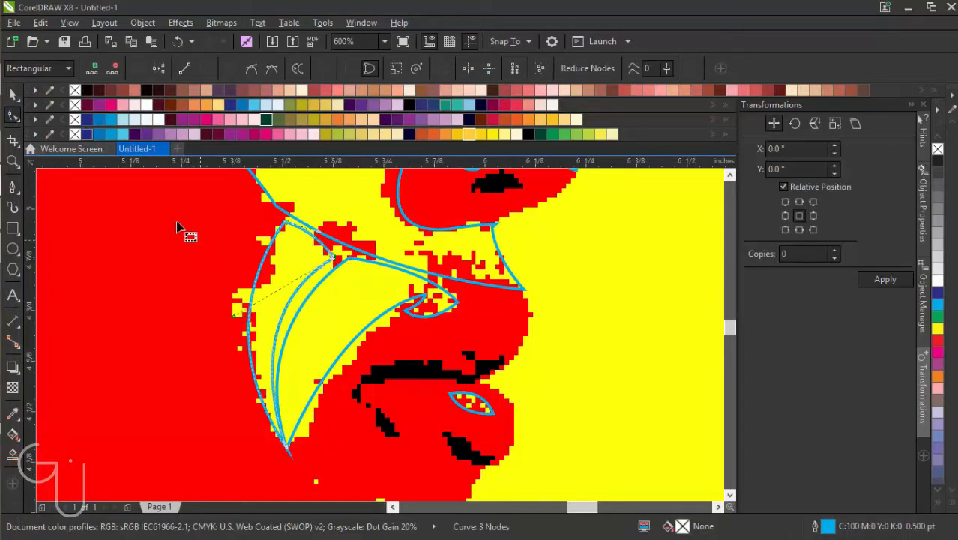
Step: Select both cheek curves and the lower lip curve together with the face curve and weld them into one object
{"action": "left_click", "coordinate": [14, 94]}
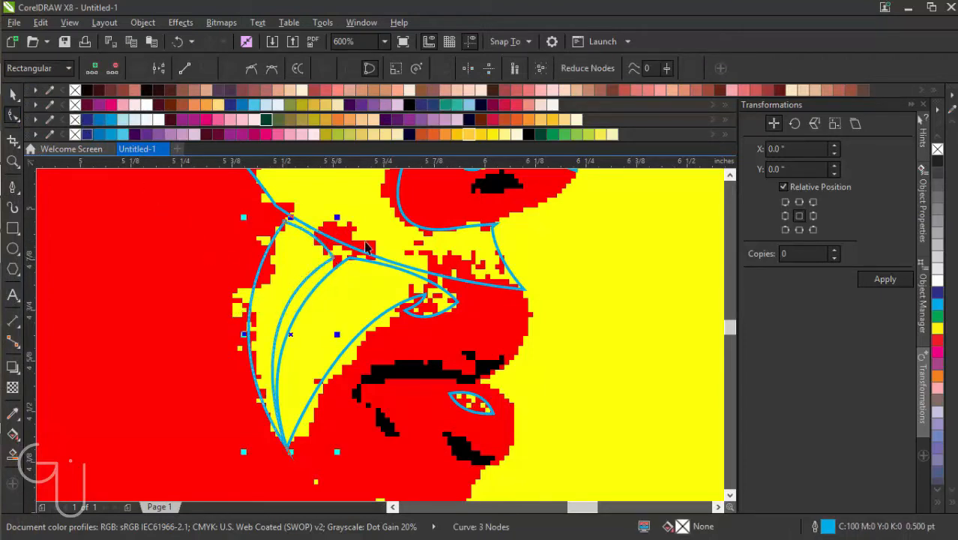
{"action": "left_click", "coordinate": [356, 306], "text": "shift"}
{"action": "left_click", "coordinate": [485, 409], "text": "shift"}
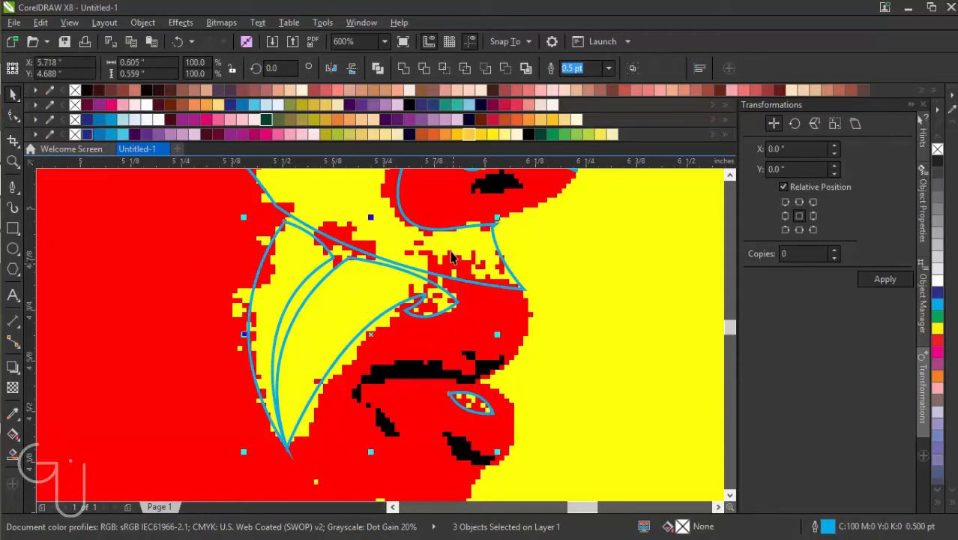
{"action": "left_click", "coordinate": [448, 242], "text": "shift"}
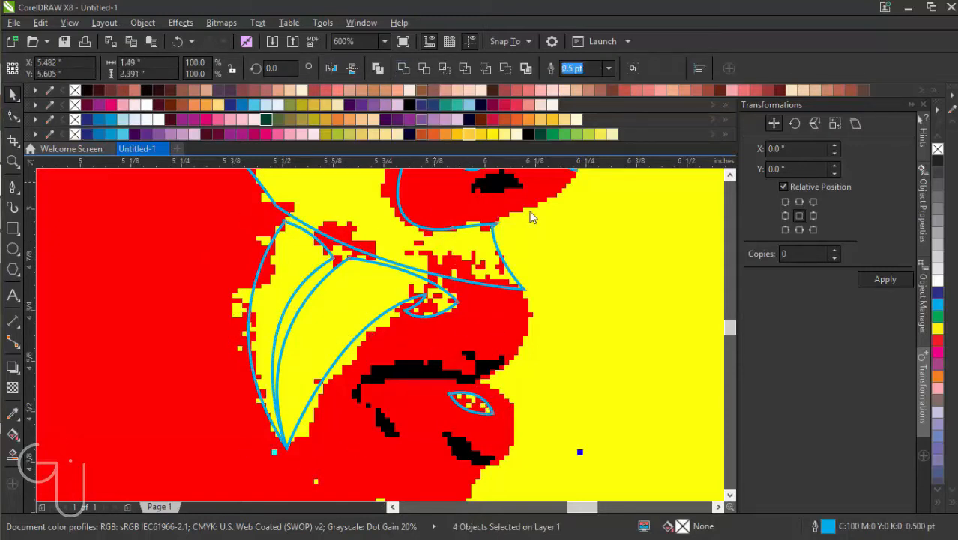
{"action": "left_click", "coordinate": [422, 71]}
Step: Trace the yellow highlight between the lower lip and the chin with a closed Pen curve about 0.293 by 0.255 inches
{"action": "scroll", "coordinate": [554, 328], "scroll_direction": "down", "scroll_amount": 2}
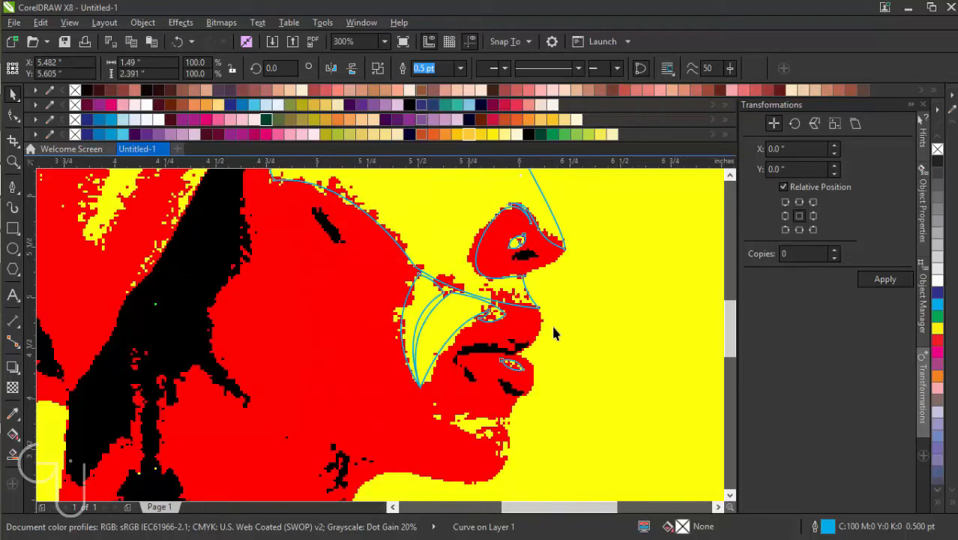
{"action": "scroll", "coordinate": [553, 328], "scroll_direction": "down", "scroll_amount": 2}
{"action": "left_click_drag", "start_coordinate": [731, 324], "coordinate": [731, 331]}
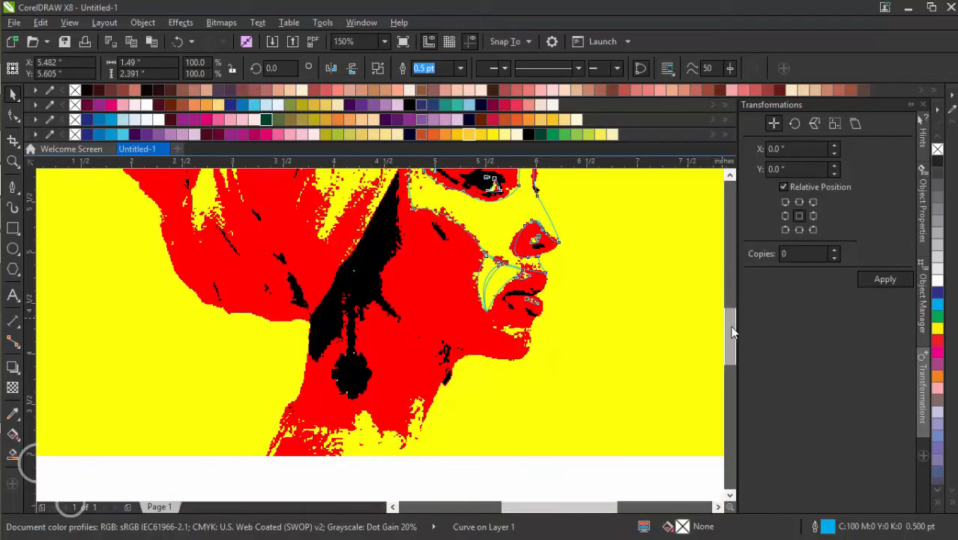
{"action": "scroll", "coordinate": [525, 339], "scroll_direction": "up", "scroll_amount": 2}
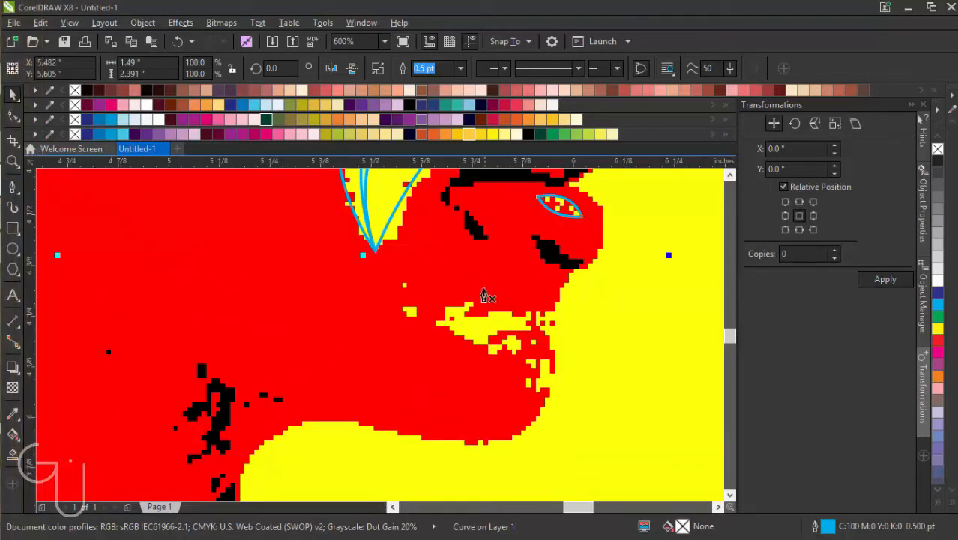
{"action": "left_click", "coordinate": [401, 311]}
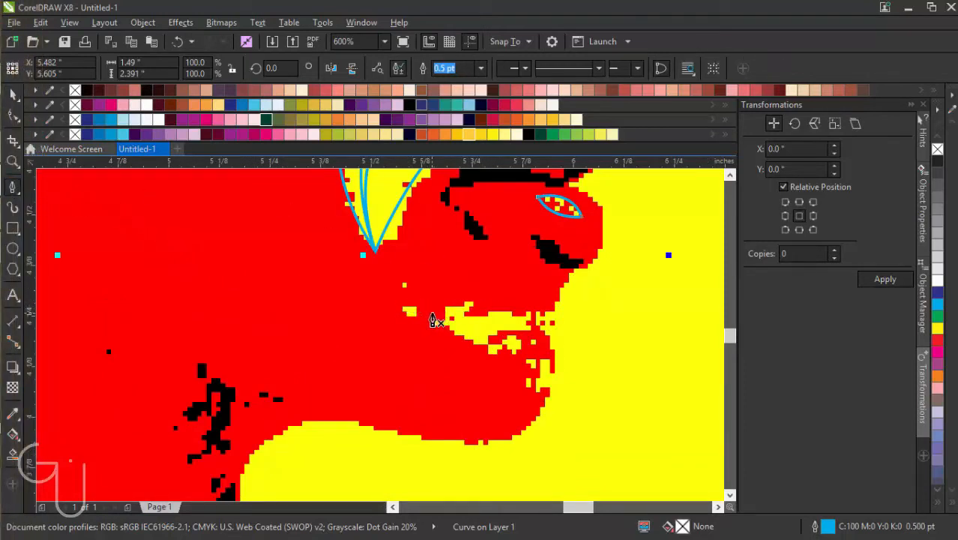
{"action": "left_click", "coordinate": [437, 314]}
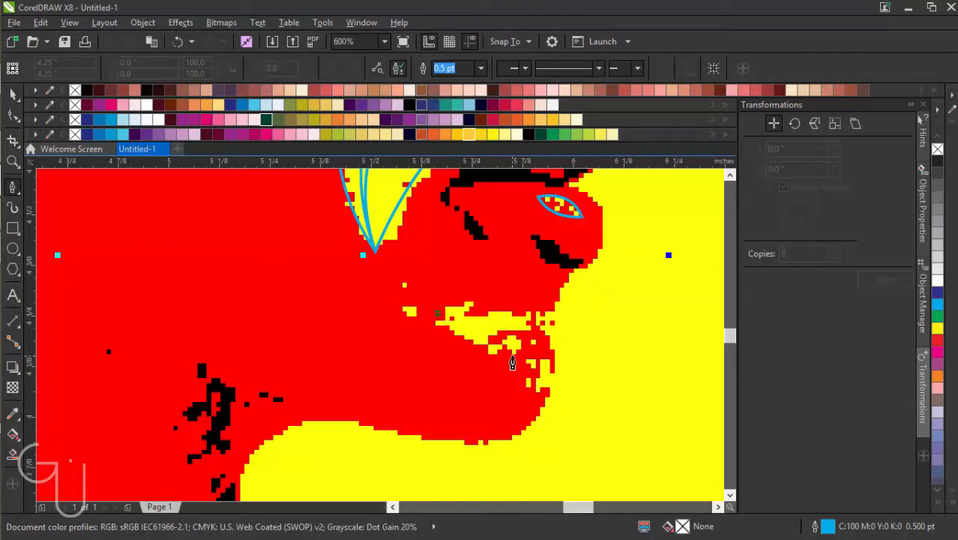
{"action": "left_click_drag", "start_coordinate": [516, 359], "coordinate": [566, 364]}
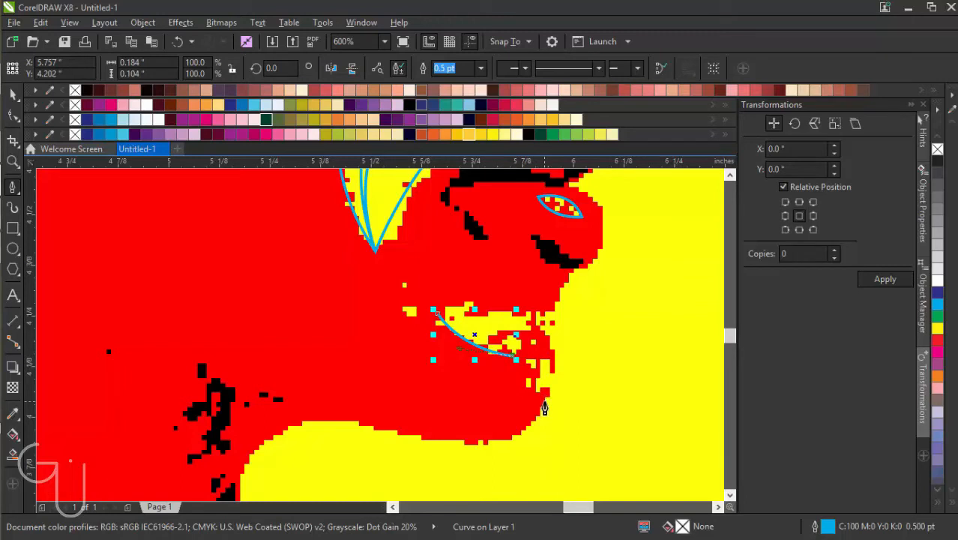
{"action": "left_click_drag", "start_coordinate": [544, 407], "coordinate": [545, 446]}
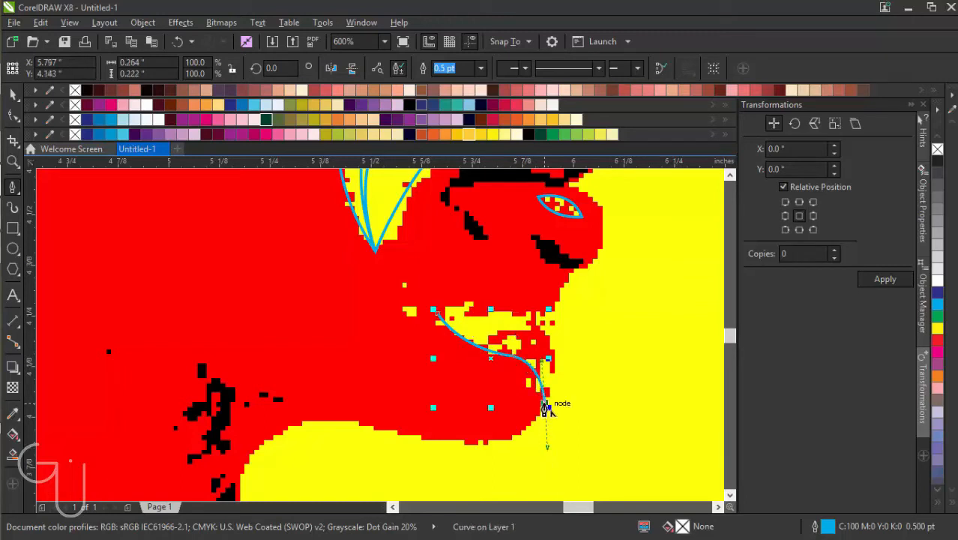
{"action": "left_click", "coordinate": [545, 404]}
{"action": "left_click_drag", "start_coordinate": [555, 318], "coordinate": [547, 263]}
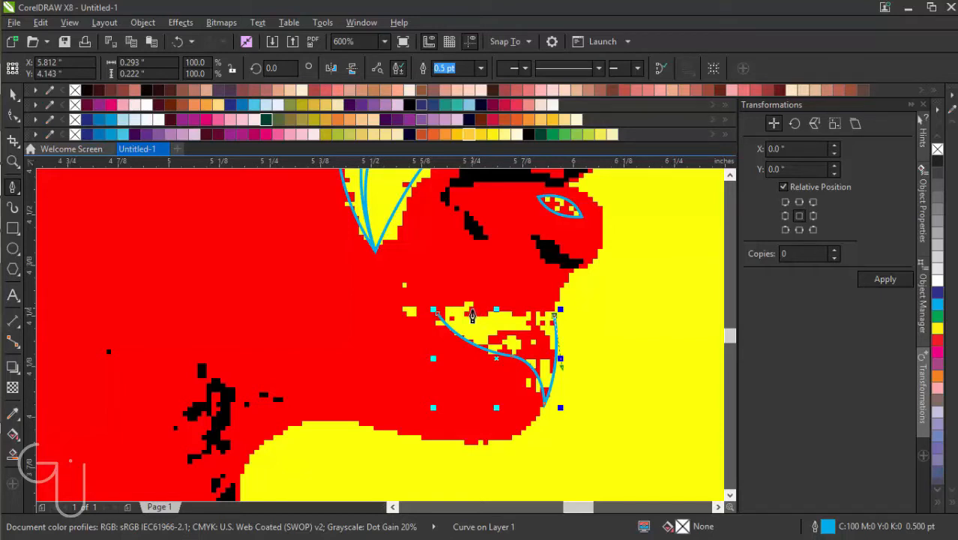
{"action": "mouse_move", "coordinate": [466, 323]}
{"action": "left_mouse_down"}
{"action": "mouse_move", "coordinate": [483, 298]}
{"action": "mouse_move", "coordinate": [495, 298]}
{"action": "left_mouse_up"}
{"action": "left_click", "coordinate": [466, 318]}
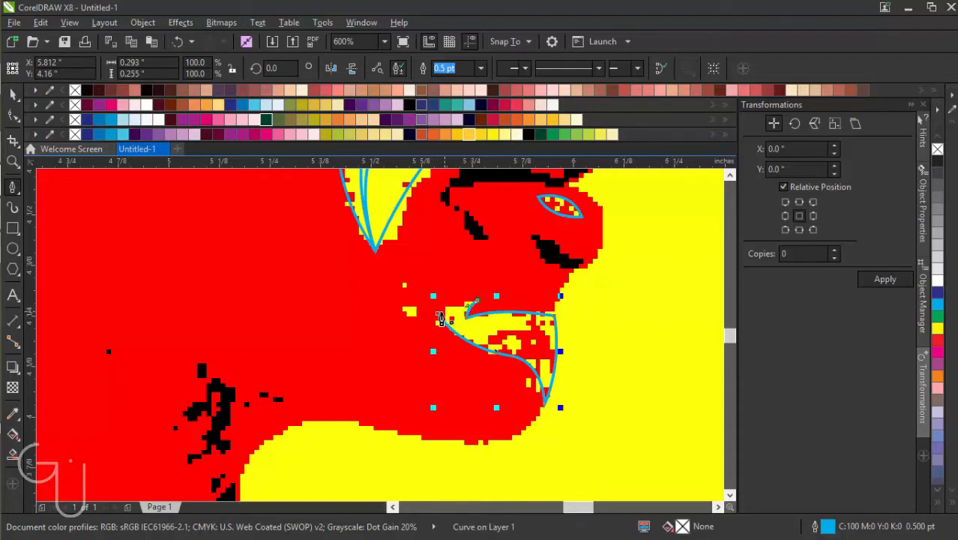
{"action": "left_click_drag", "start_coordinate": [438, 314], "coordinate": [441, 301]}
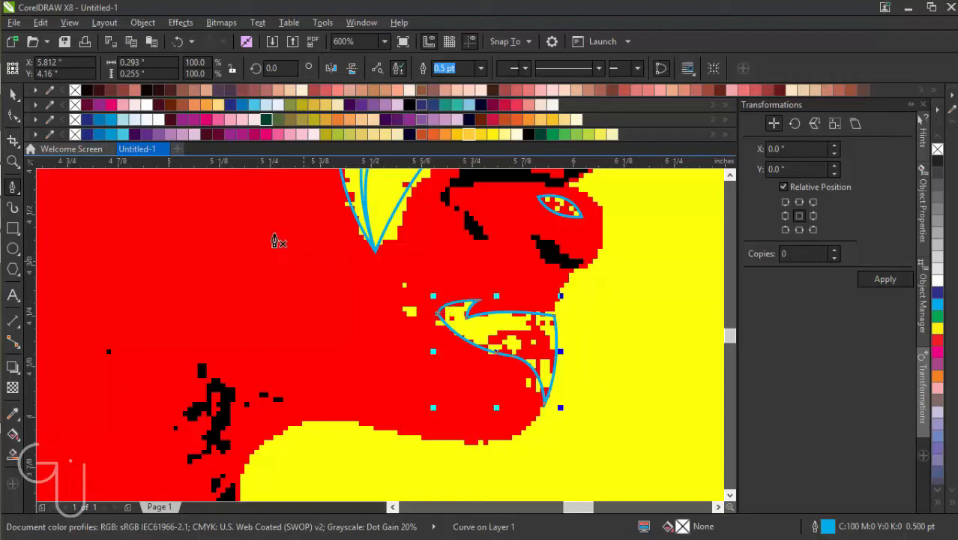
Step: Select the chin highlight curve together with the face curve and weld them into one object
{"action": "left_click", "coordinate": [13, 94]}
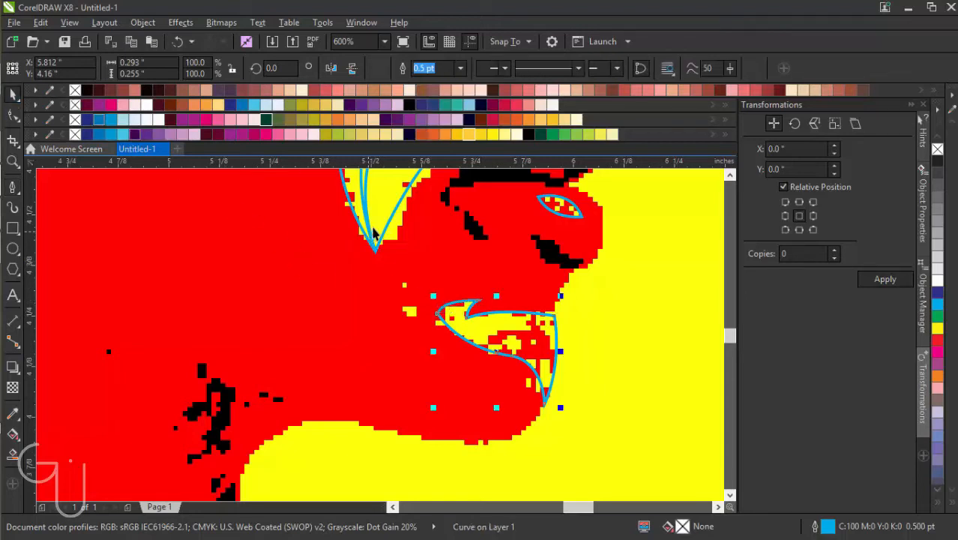
{"action": "left_click", "coordinate": [376, 226], "text": "shift"}
{"action": "left_click", "coordinate": [403, 69]}
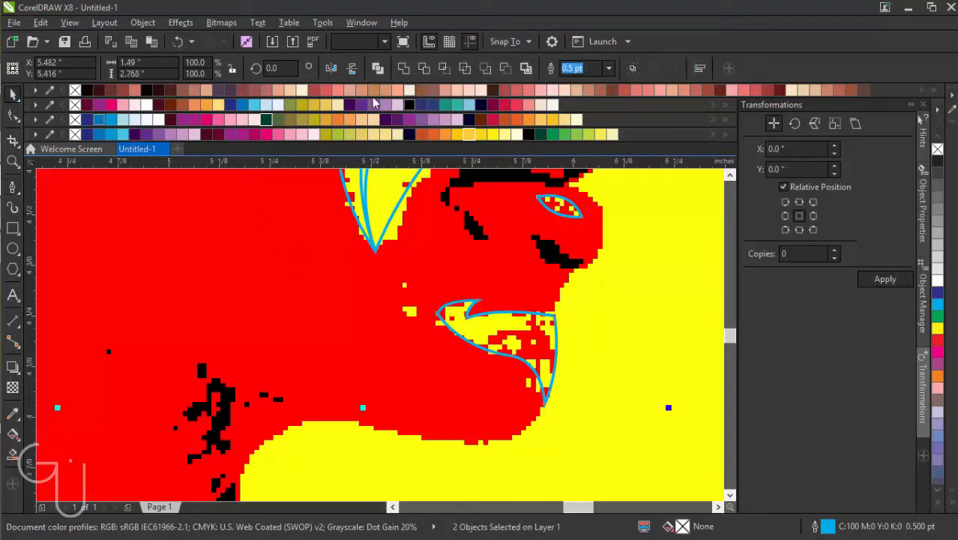
Step: Trace the small yellow highlight beside the mouth corner with a closed Pen curve about 0.045 by 0.085 inches
{"action": "left_click", "coordinate": [14, 186]}
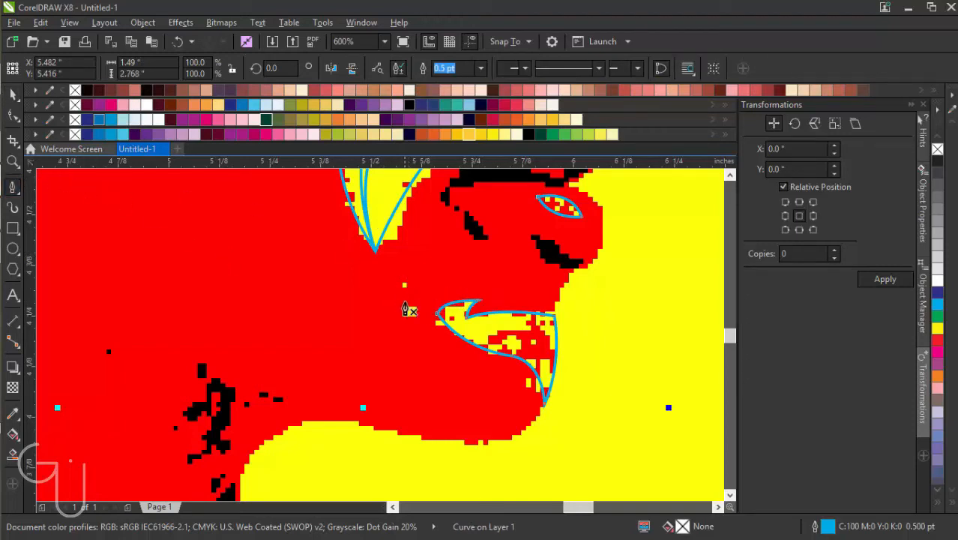
{"action": "left_click", "coordinate": [404, 285]}
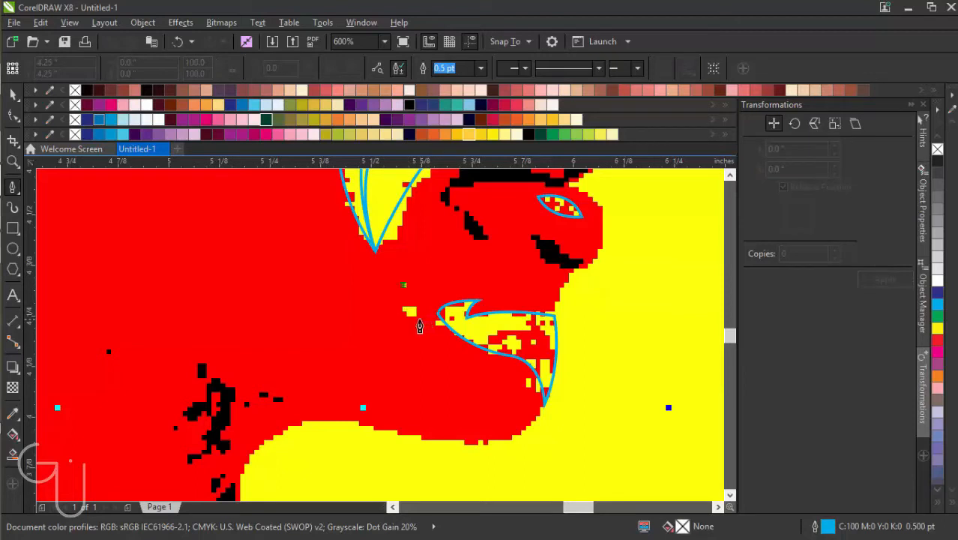
{"action": "left_click_drag", "start_coordinate": [420, 320], "coordinate": [444, 323]}
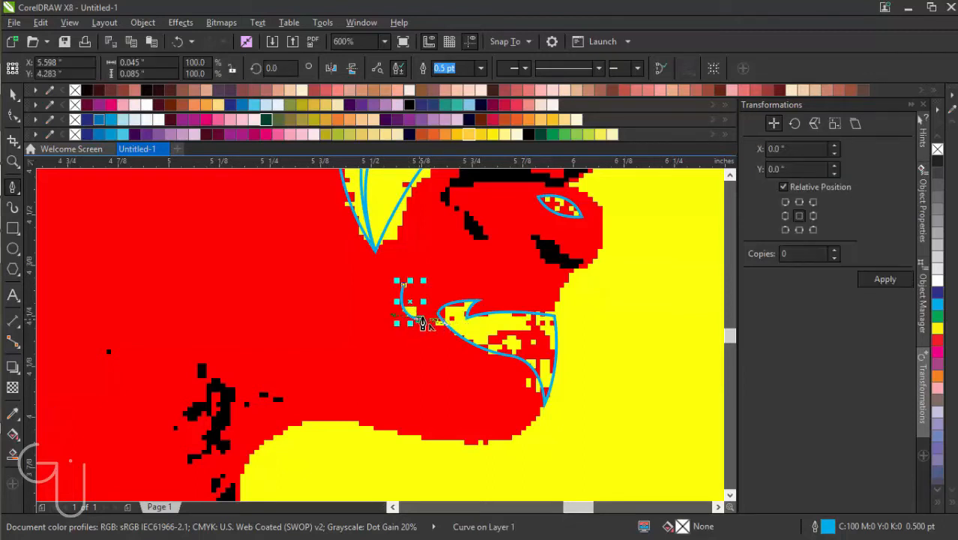
{"action": "left_click", "coordinate": [416, 311]}
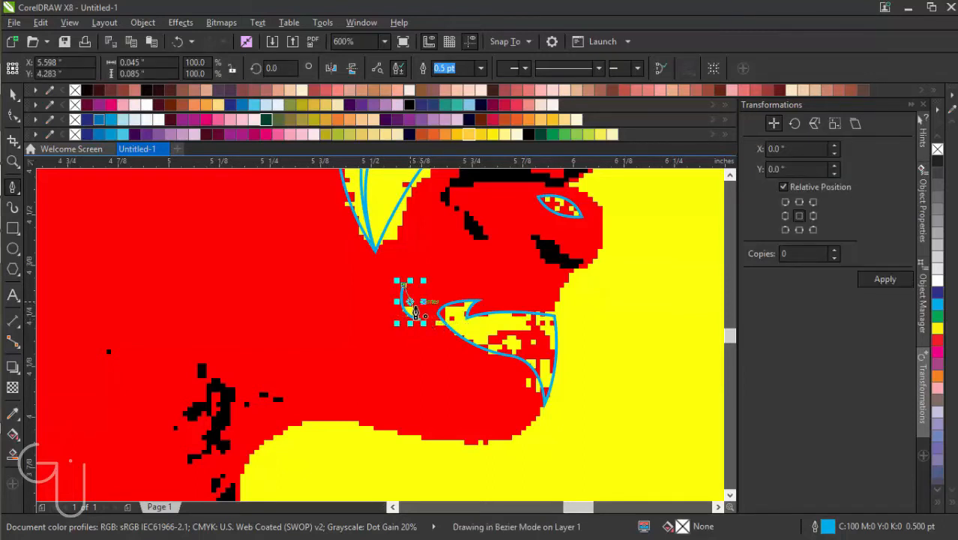
{"action": "left_click", "coordinate": [404, 285]}
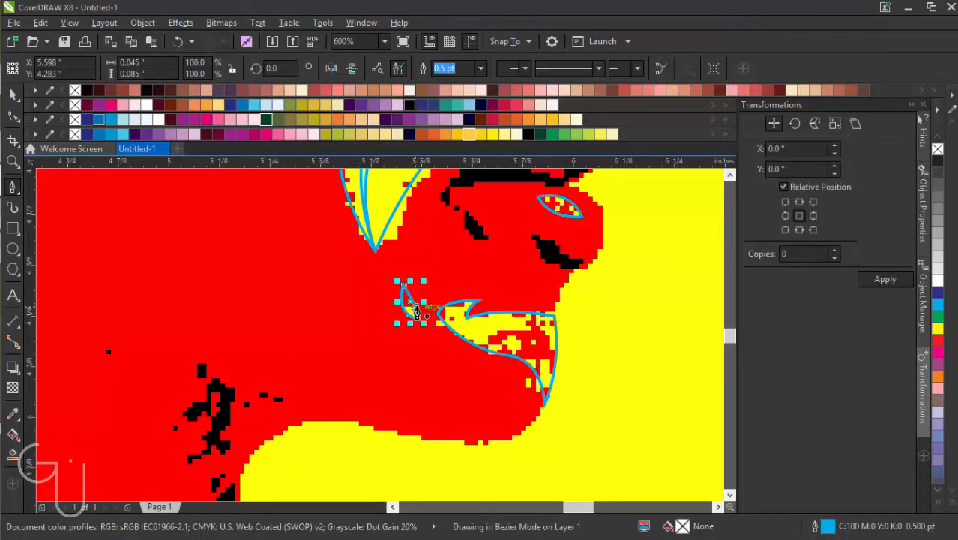
Step: Select the small highlight curve beside the mouth corner together with the face curve and weld them into one object
{"action": "left_click", "coordinate": [13, 93]}
{"action": "key", "text": "ctrl+a"}
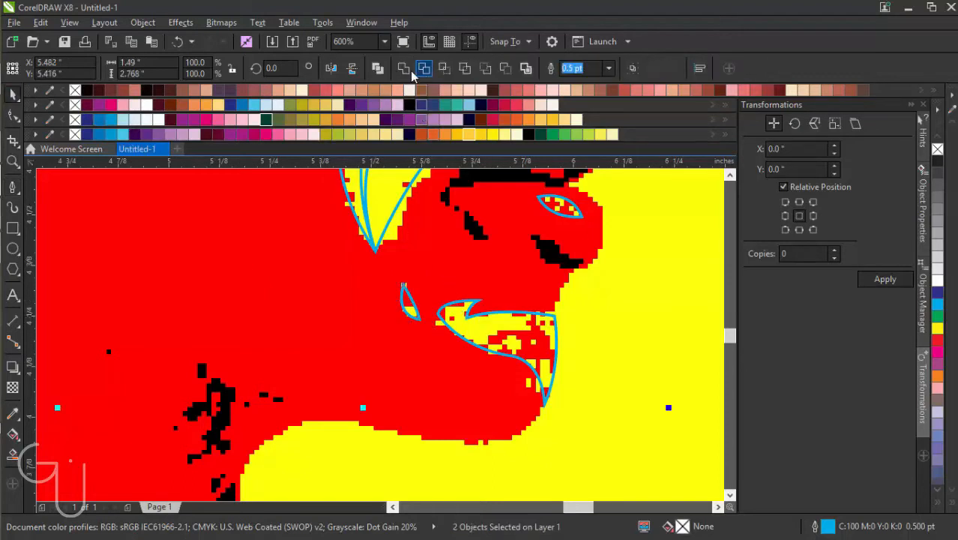
{"action": "key", "text": "ctrl+l"}
{"action": "scroll", "coordinate": [532, 229], "scroll_direction": "down", "scroll_amount": 4}
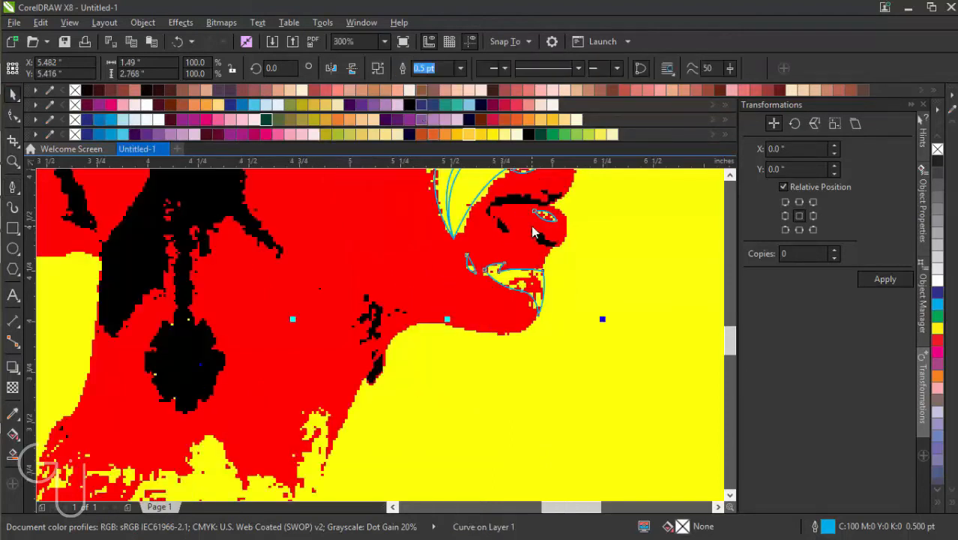
{"action": "scroll", "coordinate": [537, 229], "scroll_direction": "down", "scroll_amount": 1}
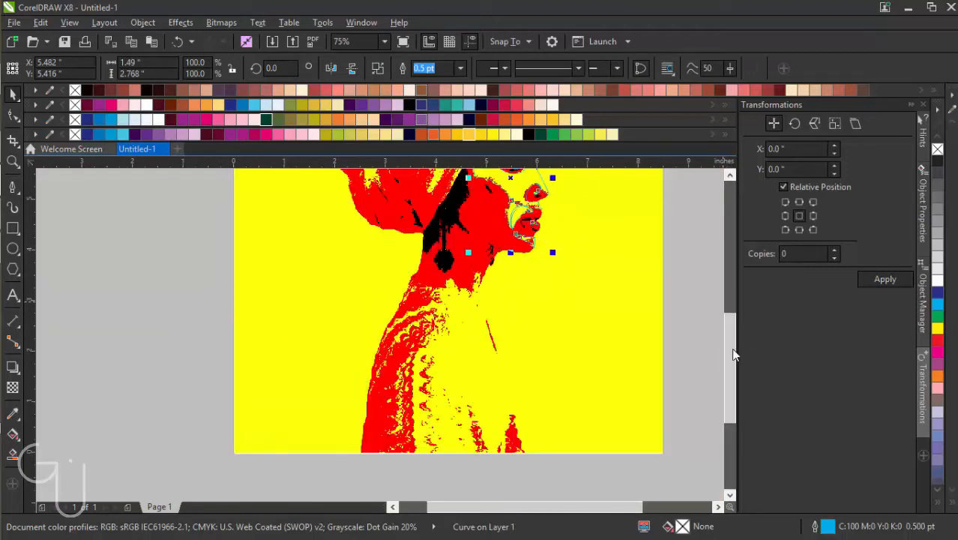
{"action": "scroll", "coordinate": [733, 355], "scroll_direction": "up", "scroll_amount": 2}
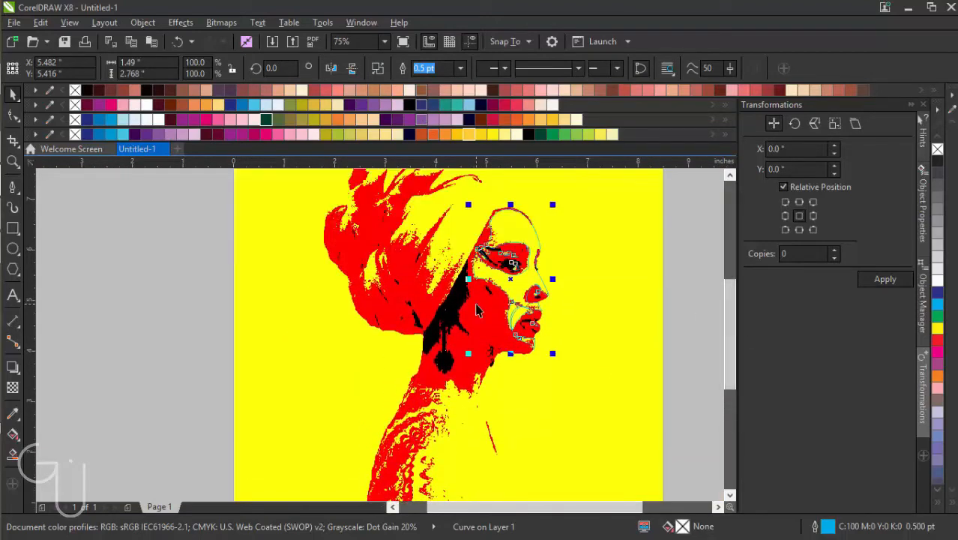
Step: Paste a copy of the original photo over the tracing and posterize it at level 6
{"action": "key", "text": "ctrl+v"}
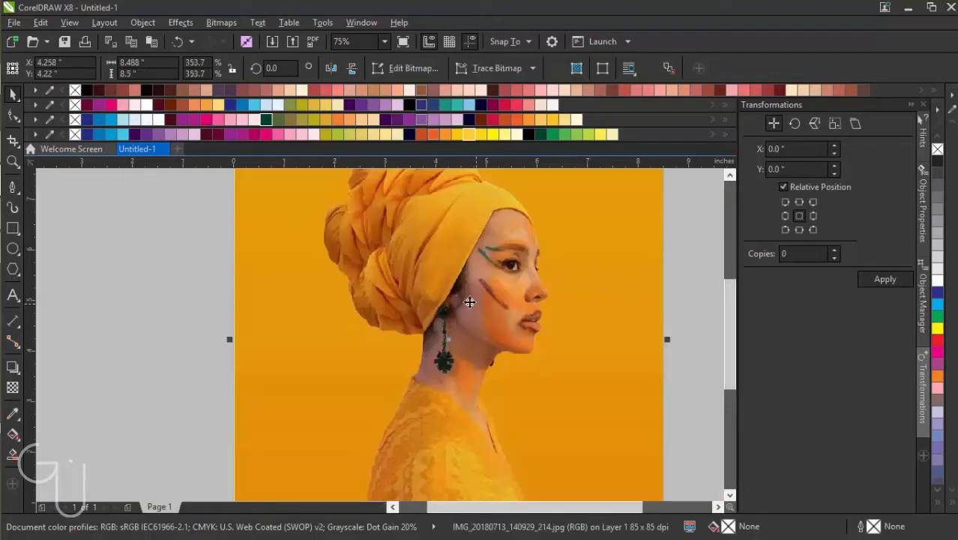
{"action": "left_click", "coordinate": [181, 22]}
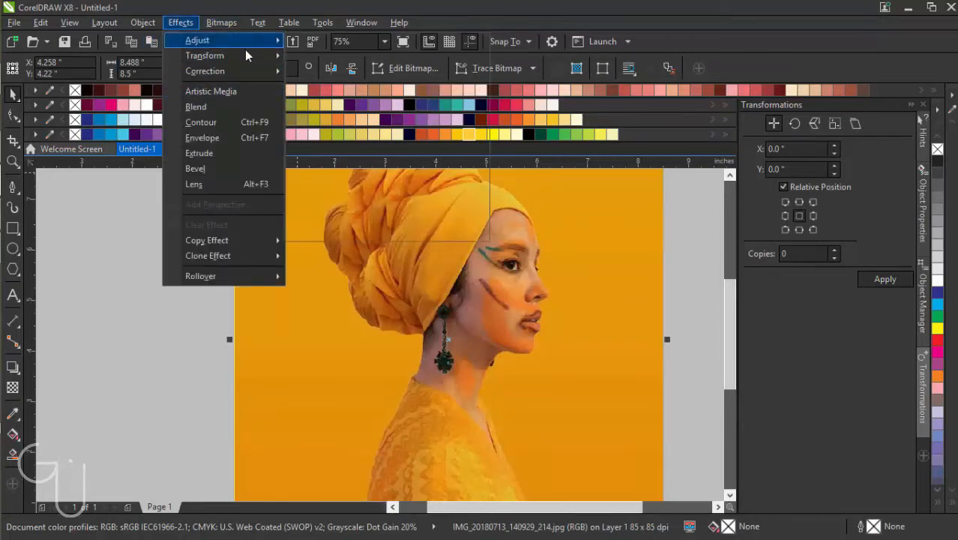
{"action": "mouse_move", "coordinate": [242, 54]}
{"action": "left_click", "coordinate": [349, 91]}
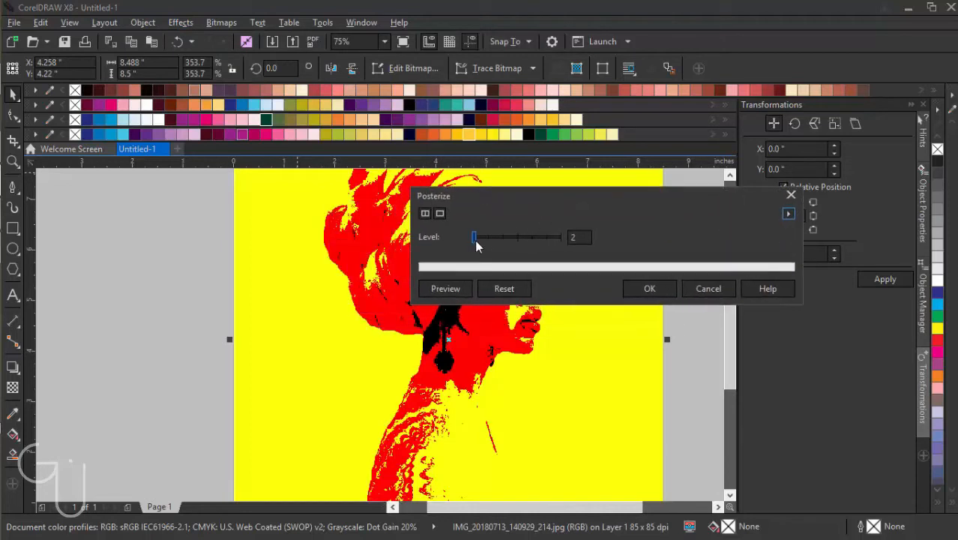
{"action": "left_click_drag", "start_coordinate": [474, 240], "coordinate": [478, 241]}
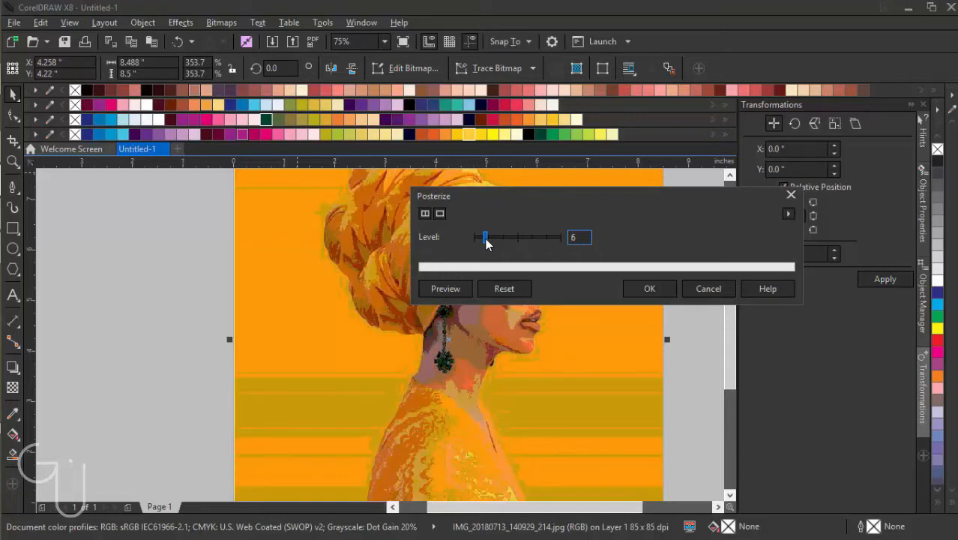
{"action": "left_click", "coordinate": [647, 288]}
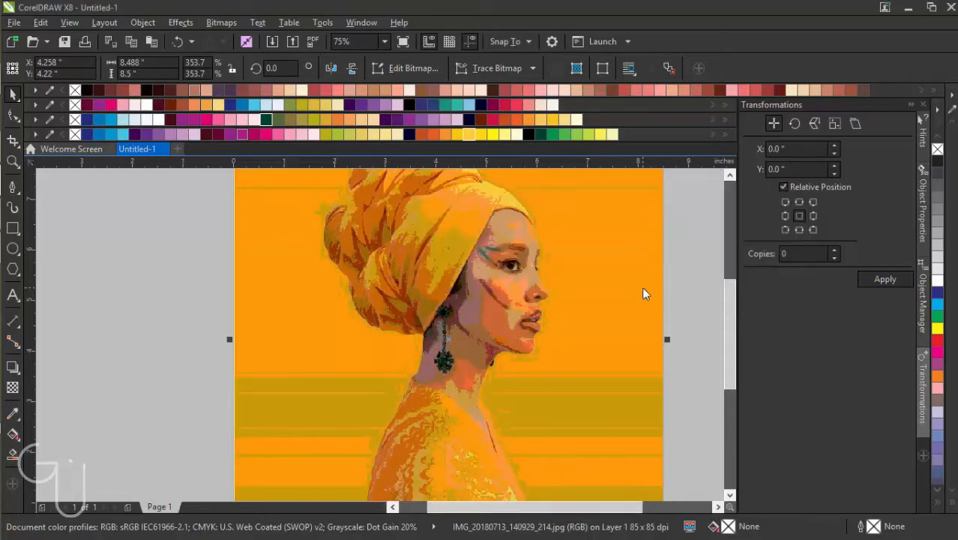
Step: Trace the greyish pink patch between the lips with a closed Pen curve about 0.094 by 0.045 inches
{"action": "scroll", "coordinate": [537, 310], "scroll_direction": "up", "scroll_amount": 6}
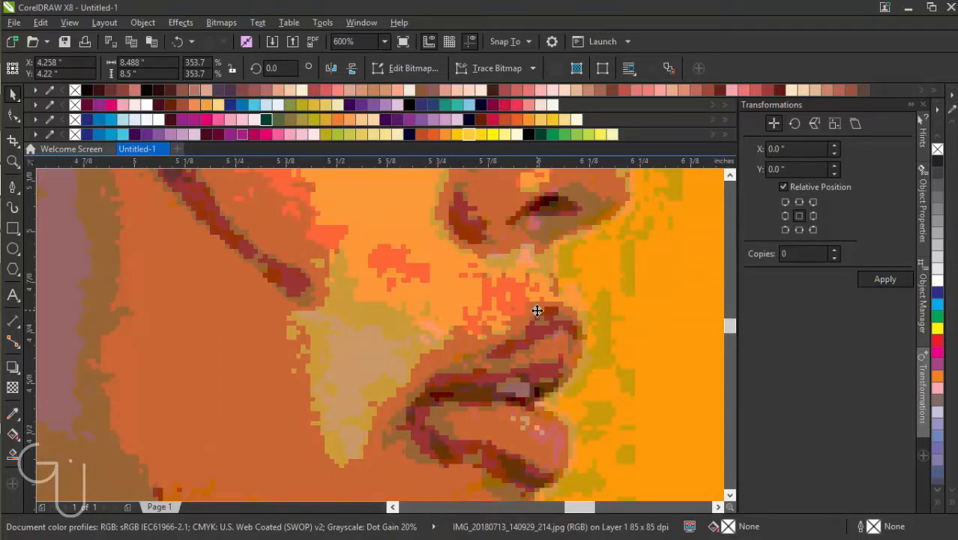
{"action": "left_click", "coordinate": [13, 189]}
{"action": "left_click", "coordinate": [533, 389]}
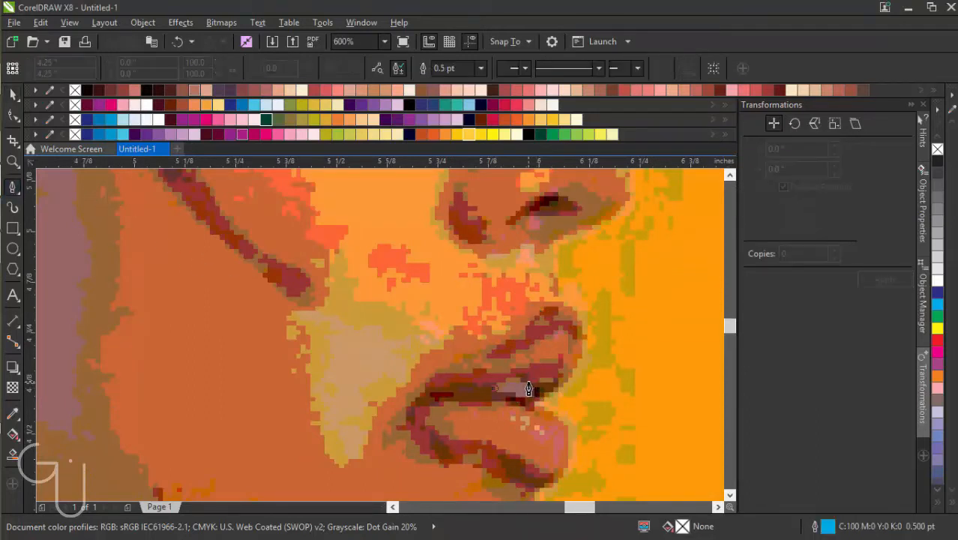
{"action": "mouse_move", "coordinate": [524, 390]}
{"action": "left_mouse_down"}
{"action": "mouse_move", "coordinate": [536, 396]}
{"action": "mouse_move", "coordinate": [525, 391]}
{"action": "left_mouse_up"}
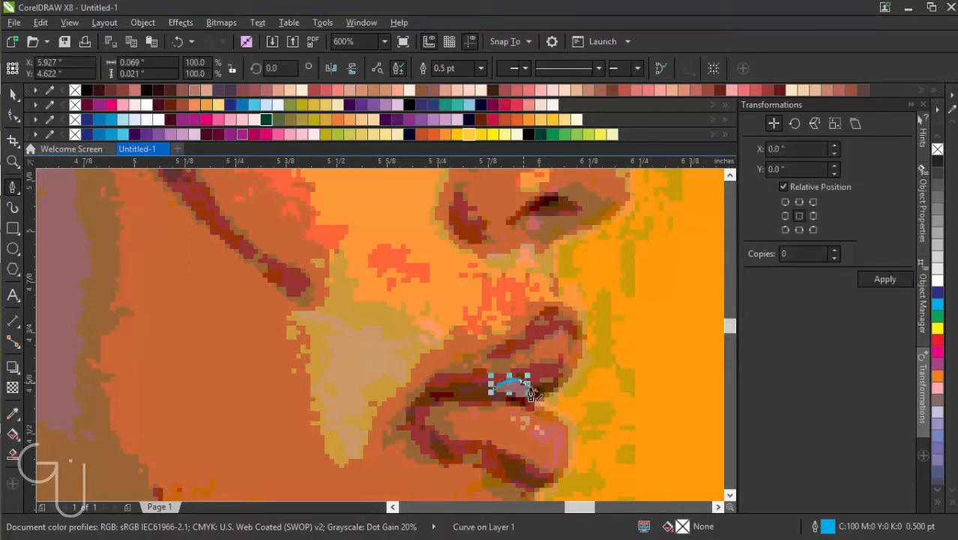
{"action": "scroll", "coordinate": [531, 394], "scroll_direction": "up", "scroll_amount": 1}
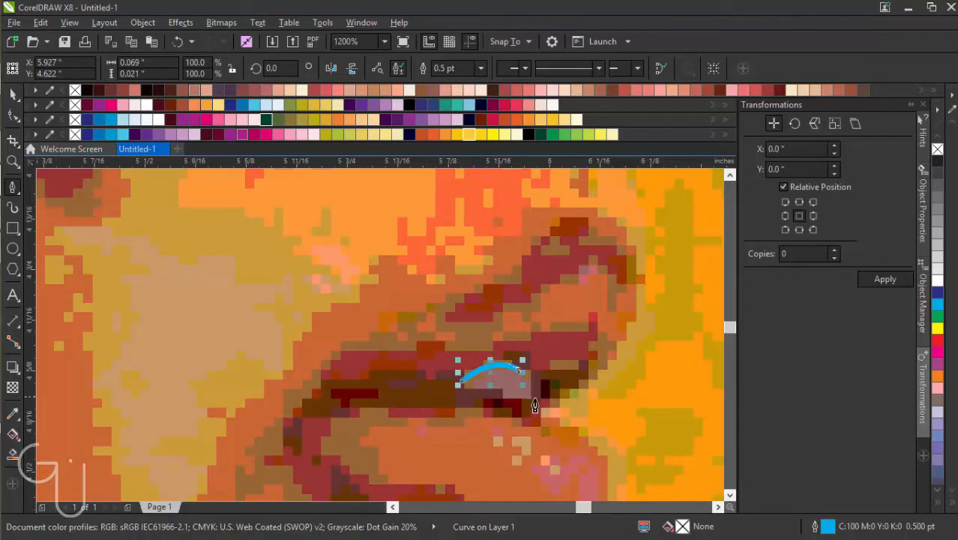
{"action": "left_click_drag", "start_coordinate": [534, 406], "coordinate": [516, 438]}
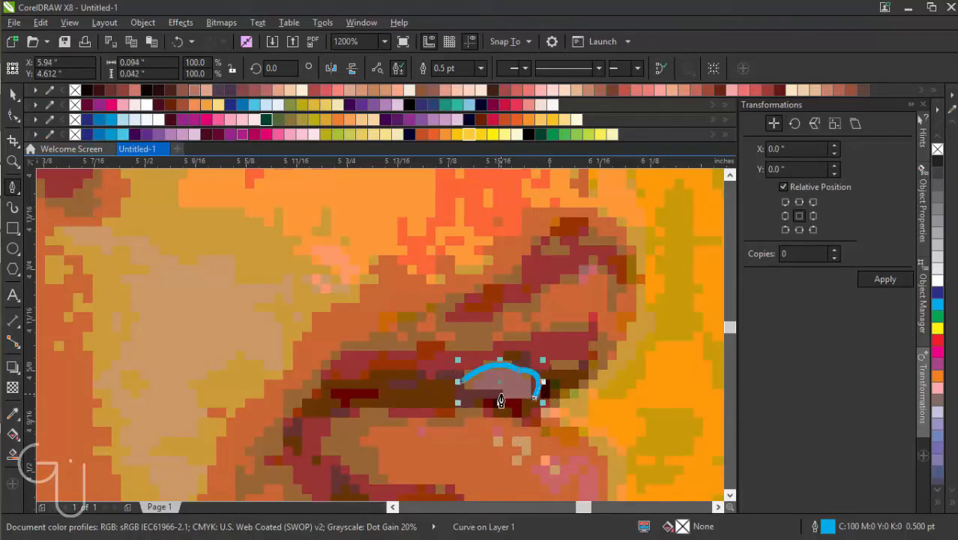
{"action": "left_click_drag", "start_coordinate": [501, 400], "coordinate": [471, 420]}
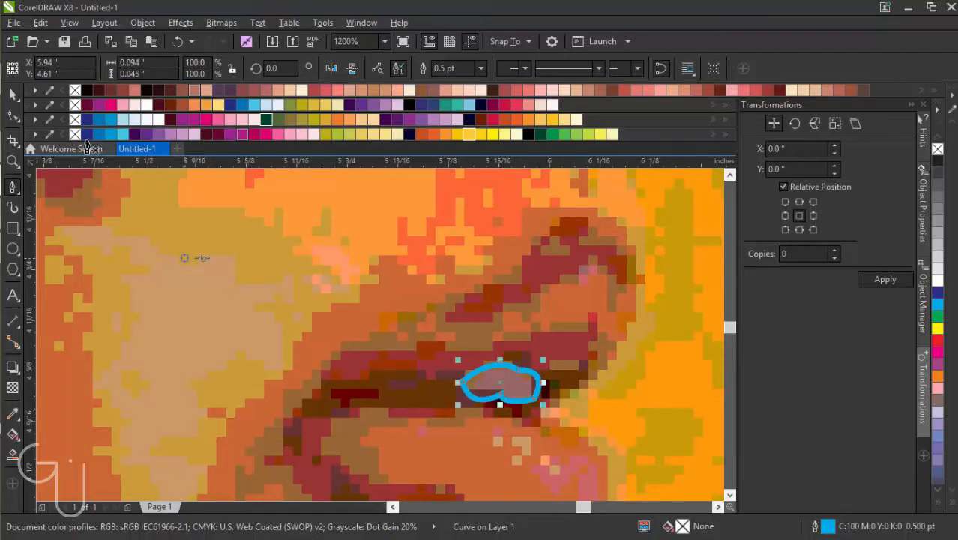
Step: Remove the photo copy posterized at level 6 so the two-level posterized image lies beneath the curves again
{"action": "left_click", "coordinate": [12, 95]}
{"action": "left_click", "coordinate": [201, 284]}
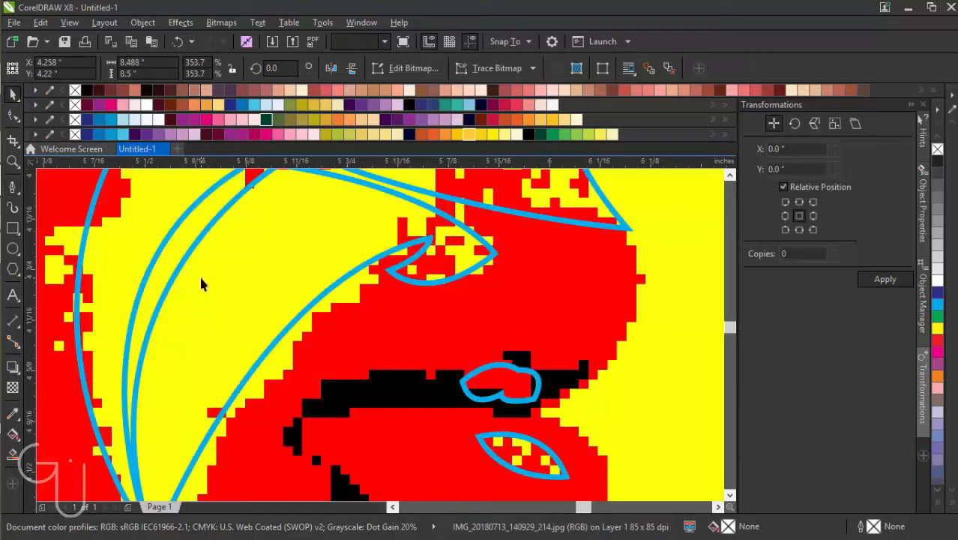
{"action": "key", "text": "Escape"}
Step: Select the curve between the lips together with the face curve and weld them into one object
{"action": "left_click", "coordinate": [512, 373]}
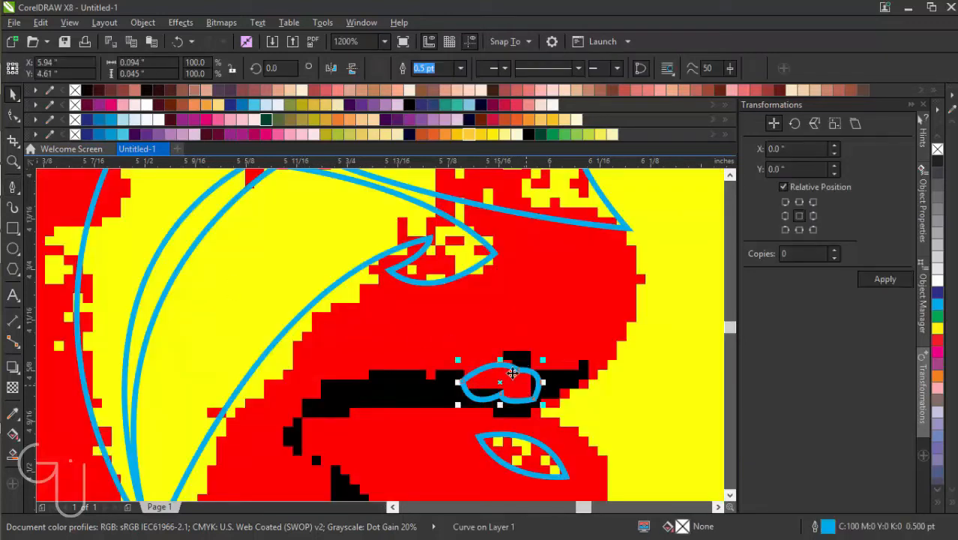
{"action": "left_click", "coordinate": [242, 258], "text": "shift"}
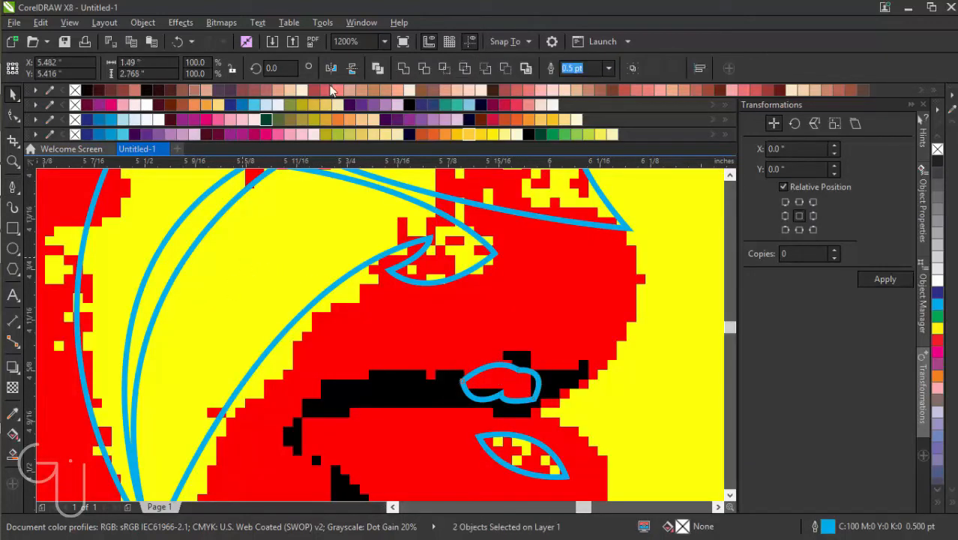
{"action": "left_click", "coordinate": [403, 68]}
Step: Delete the posterized photo and fill the face curve with golden yellow (C0 M19 Y89 K0)
{"action": "scroll", "coordinate": [443, 231], "scroll_direction": "down", "scroll_amount": 4}
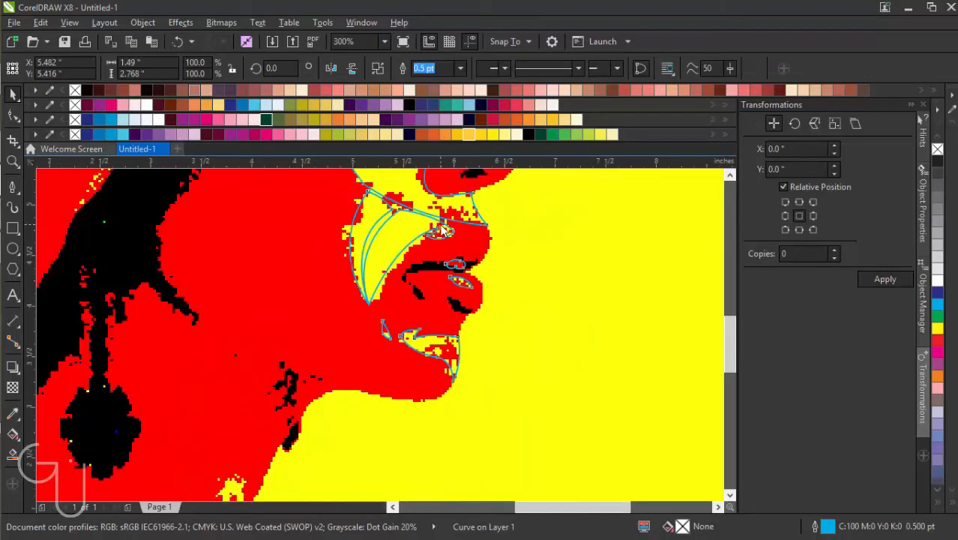
{"action": "scroll", "coordinate": [444, 231], "scroll_direction": "down", "scroll_amount": 1}
{"action": "left_click_drag", "start_coordinate": [731, 359], "coordinate": [725, 333]}
{"action": "left_click", "coordinate": [514, 383]}
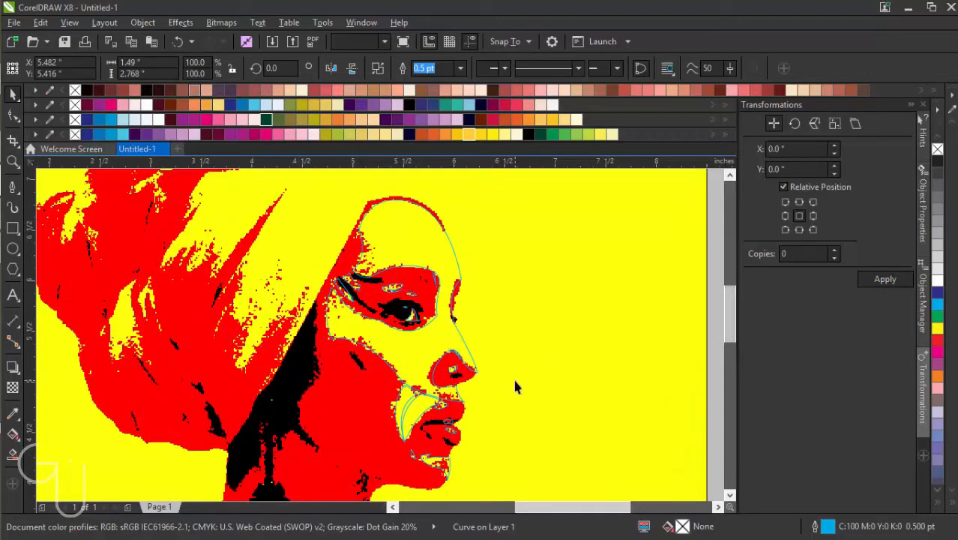
{"action": "key", "text": "Delete"}
{"action": "left_click", "coordinate": [429, 369]}
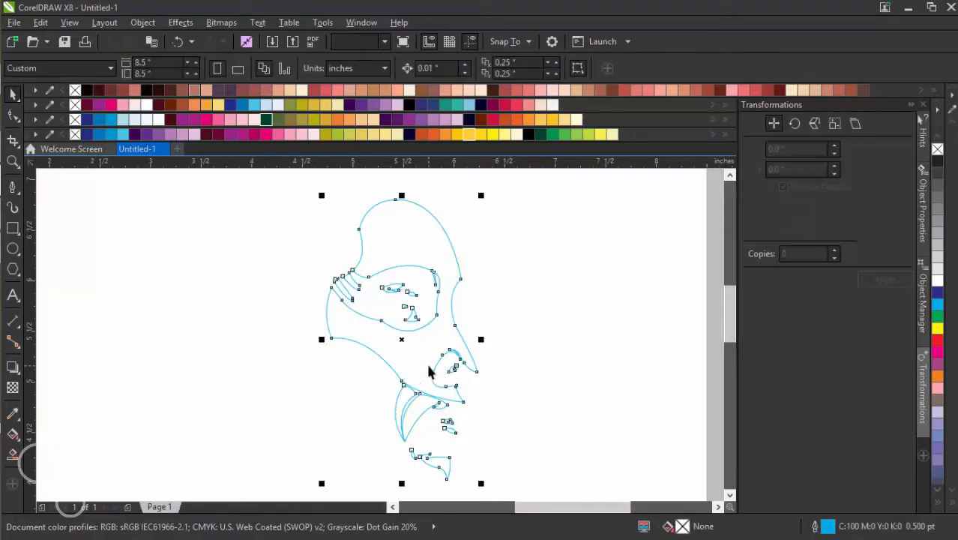
{"action": "left_click", "coordinate": [470, 135]}
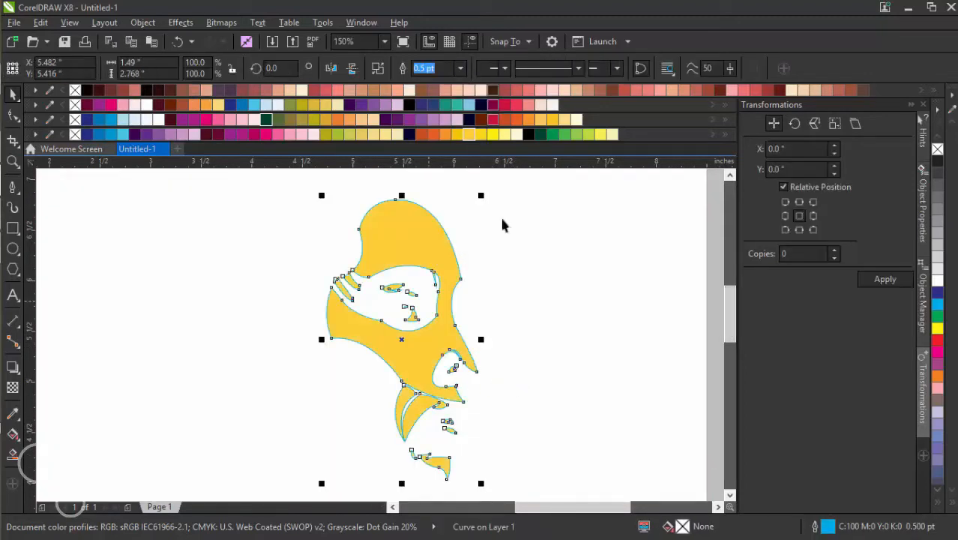
{"action": "left_click", "coordinate": [514, 279]}
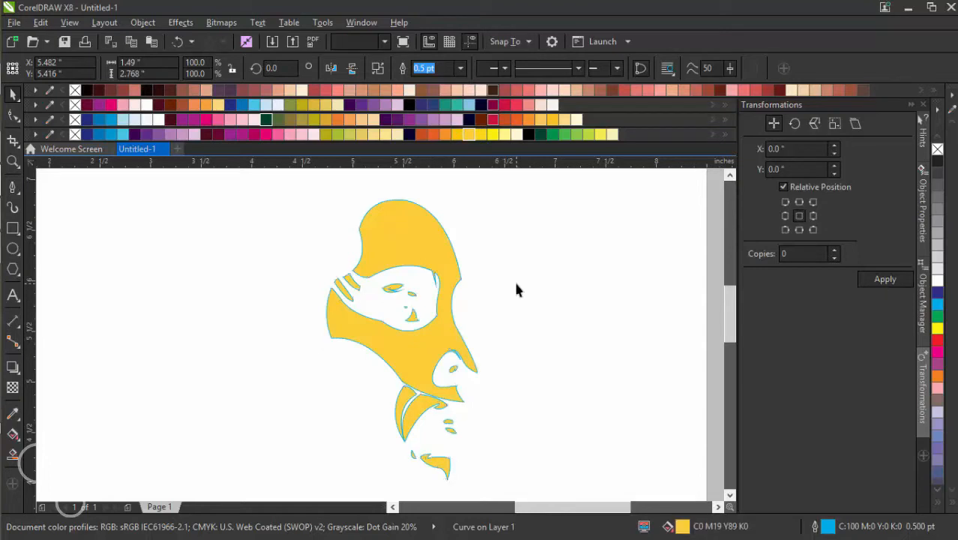
Step: Add a page-sized 8.5 by 8.5 inch rectangle behind the face and fill it with dark navy (C100 M100 Y10 K79)
{"action": "double_click", "coordinate": [13, 228]}
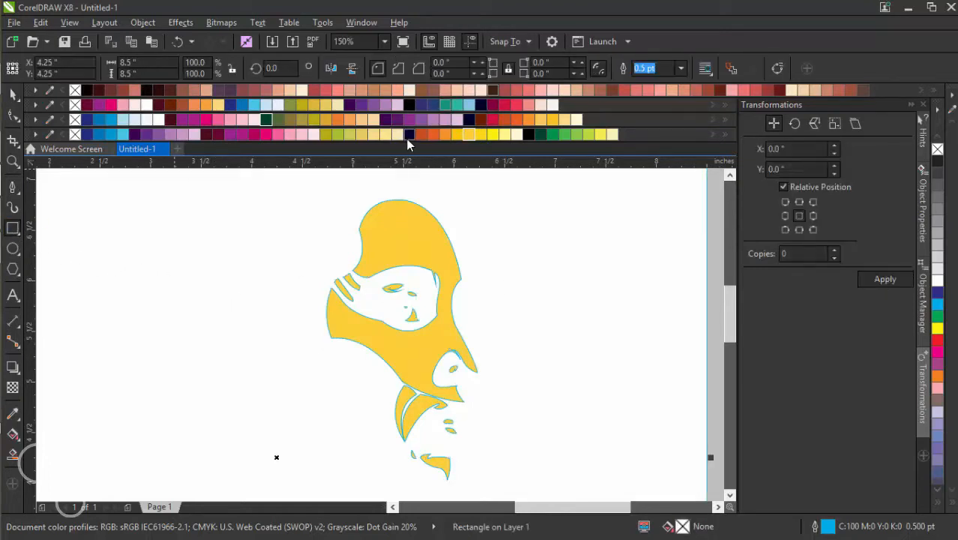
{"action": "left_click", "coordinate": [407, 139]}
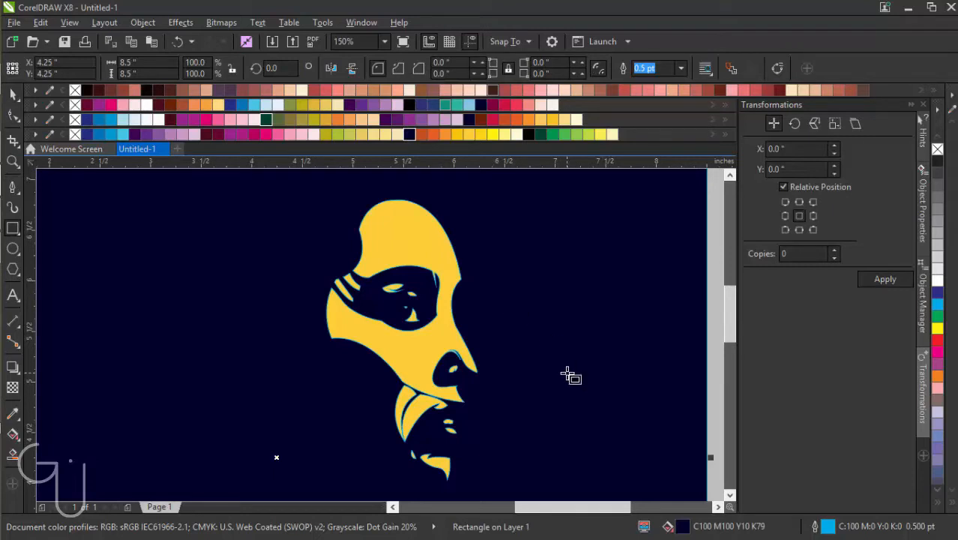
Step: Undo the background rectangle, the navy and yellow fills and the deletion of the posterized photo
{"action": "key", "text": "ctrl+z"}
{"action": "key", "text": "ctrl+z"}
{"action": "key", "text": "ctrl+z"}
{"action": "key", "text": "ctrl+z"}
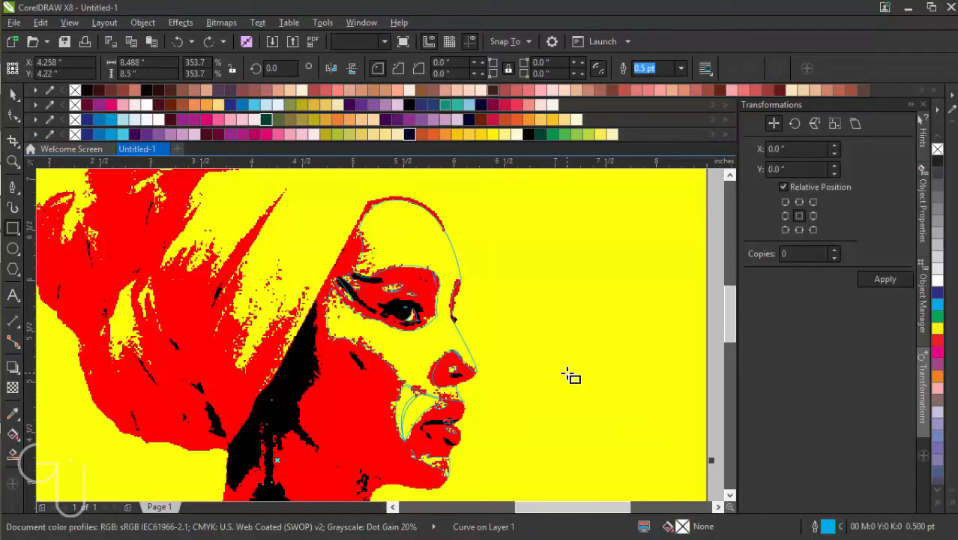
Step: Start a Pen curve at the forehead's front edge and arc it about 1 by 0.8 inches back to the headwrap's upper fold tip
{"action": "left_click", "coordinate": [12, 161]}
{"action": "right_click", "coordinate": [409, 375]}
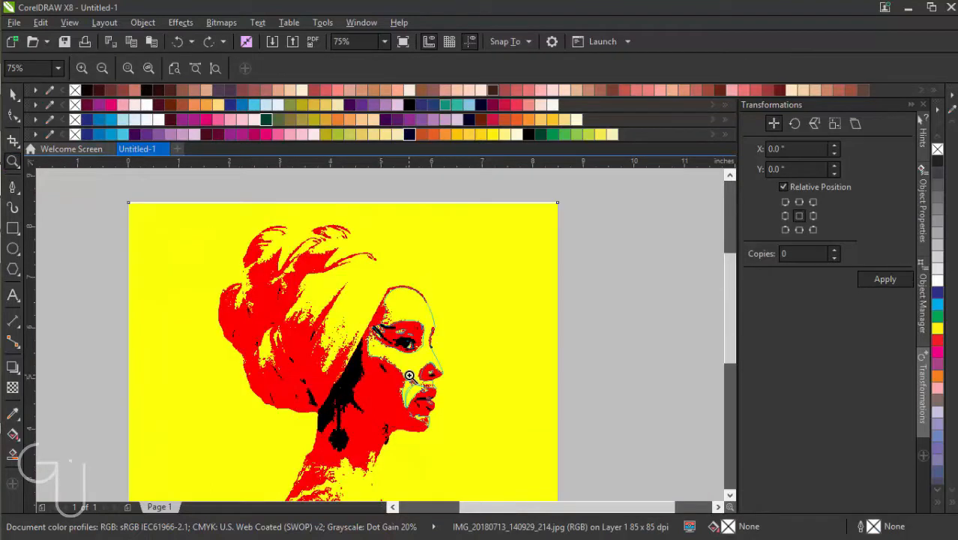
{"action": "left_click_drag", "start_coordinate": [252, 217], "coordinate": [435, 345]}
{"action": "left_click_drag", "start_coordinate": [270, 259], "coordinate": [594, 419]}
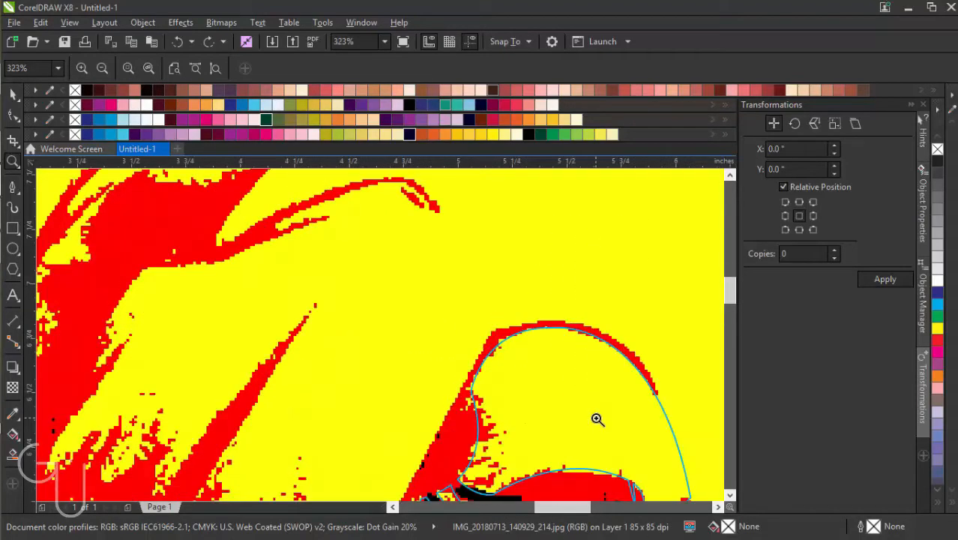
{"action": "left_click", "coordinate": [14, 187]}
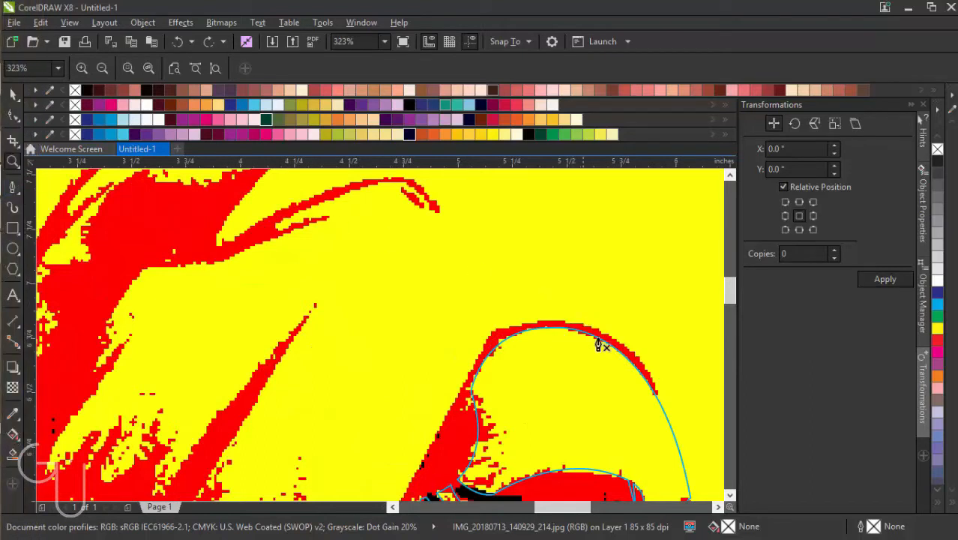
{"action": "left_click", "coordinate": [658, 392]}
{"action": "key", "text": "Escape"}
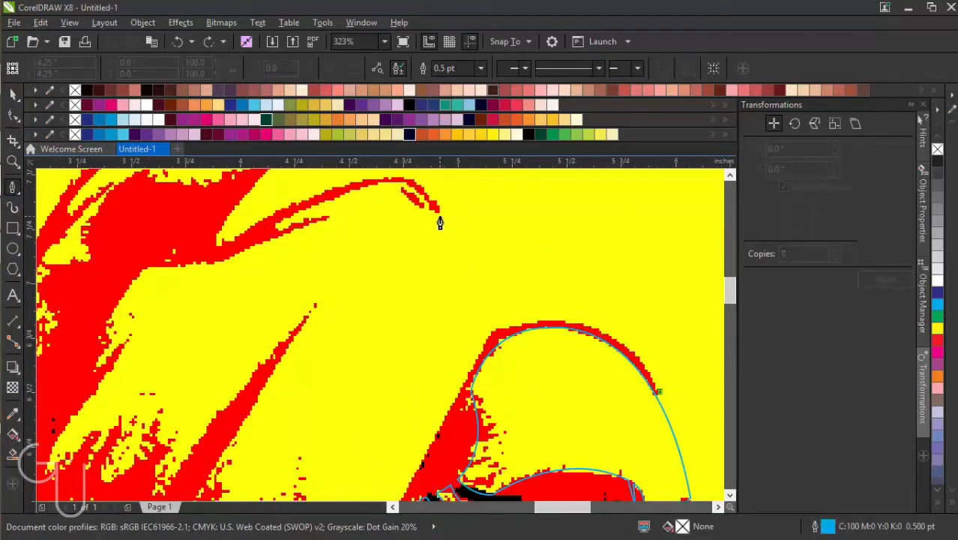
{"action": "mouse_move", "coordinate": [438, 210]}
{"action": "left_mouse_down"}
{"action": "mouse_move", "coordinate": [335, 215]}
{"action": "mouse_move", "coordinate": [275, 193]}
{"action": "left_mouse_up"}
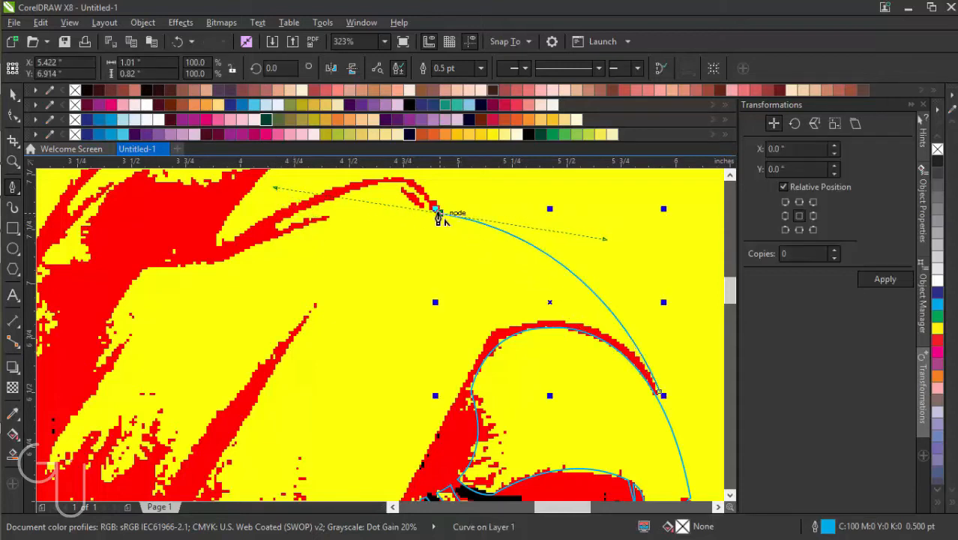
{"action": "left_click", "coordinate": [438, 211]}
Step: Continue the headwrap curve from the fold tip over the front band and down along the diagonal red fold to its lower end
{"action": "scroll", "coordinate": [451, 369], "scroll_direction": "down", "scroll_amount": 2}
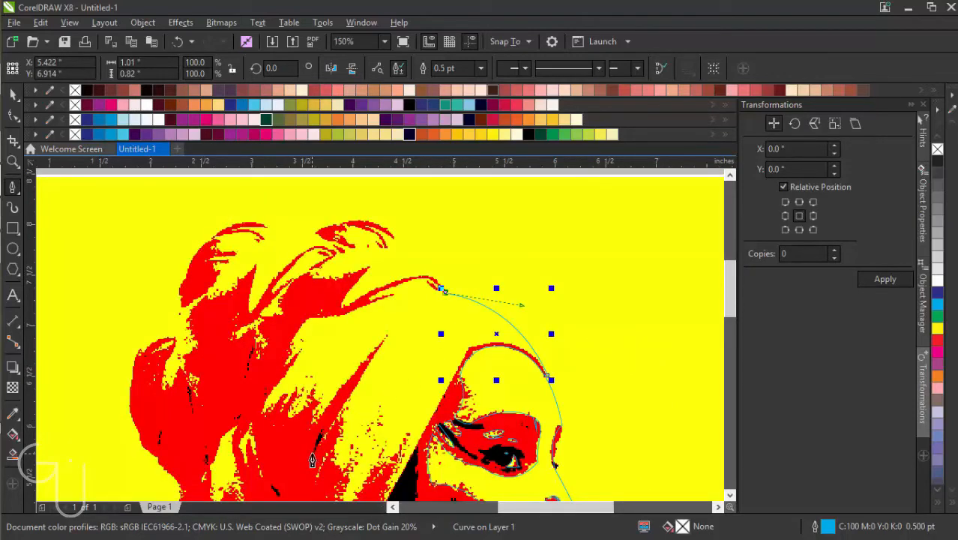
{"action": "key", "text": "ctrl+z"}
{"action": "left_click", "coordinate": [442, 292]}
{"action": "left_click_drag", "start_coordinate": [386, 337], "coordinate": [359, 384]}
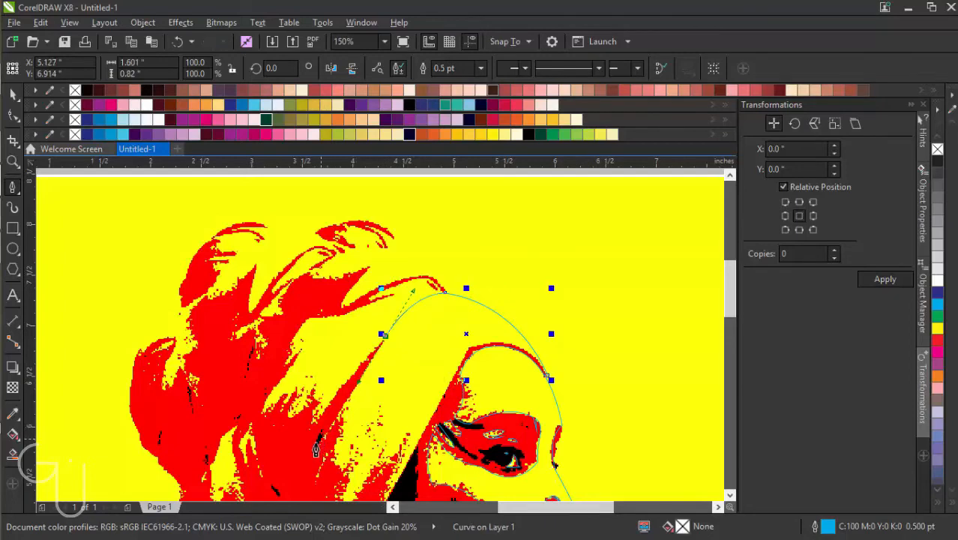
{"action": "left_click_drag", "start_coordinate": [311, 446], "coordinate": [311, 446]}
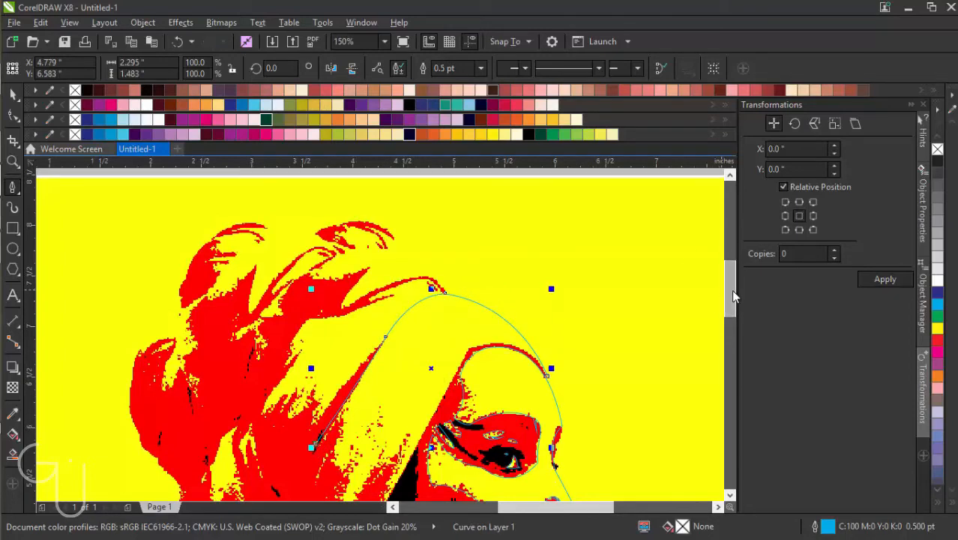
Step: Trace the front band's jagged lower end with the headwrap curve, around the red notches to the dark area behind the cheek
{"action": "left_click_drag", "start_coordinate": [731, 290], "coordinate": [734, 309]}
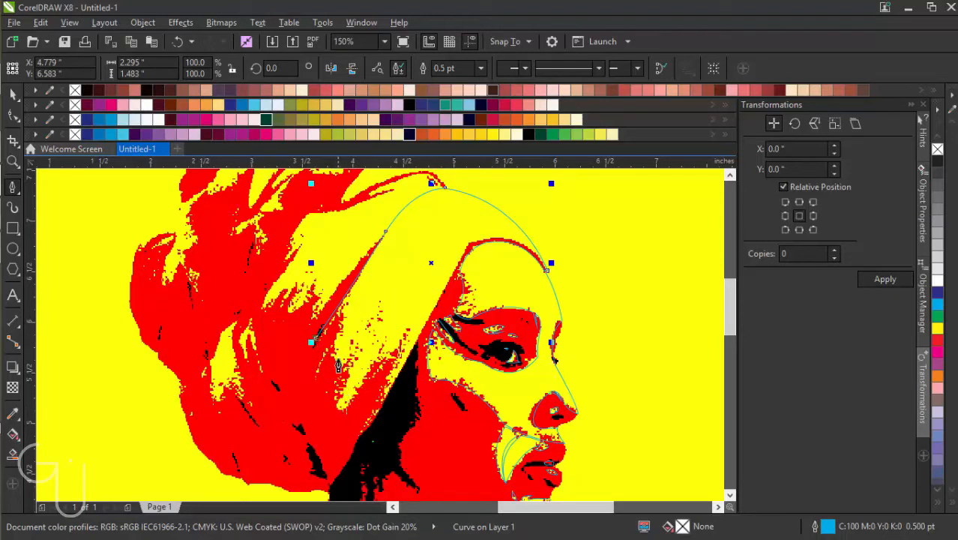
{"action": "left_click", "coordinate": [344, 308]}
{"action": "left_click_drag", "start_coordinate": [316, 370], "coordinate": [373, 415]}
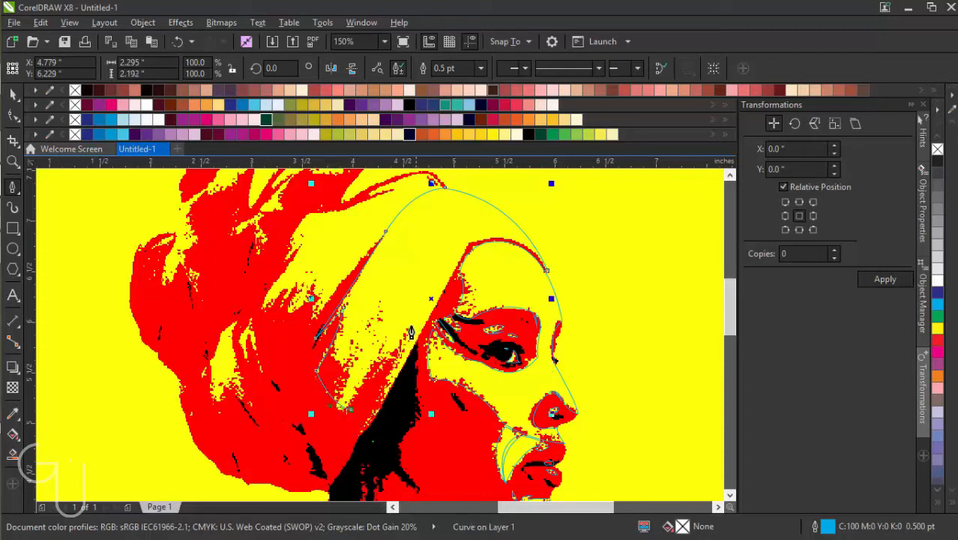
{"action": "left_click_drag", "start_coordinate": [411, 332], "coordinate": [427, 329]}
{"action": "mouse_move", "coordinate": [363, 433]}
{"action": "left_mouse_down"}
{"action": "mouse_move", "coordinate": [353, 455]}
{"action": "mouse_move", "coordinate": [365, 435]}
{"action": "left_mouse_up"}
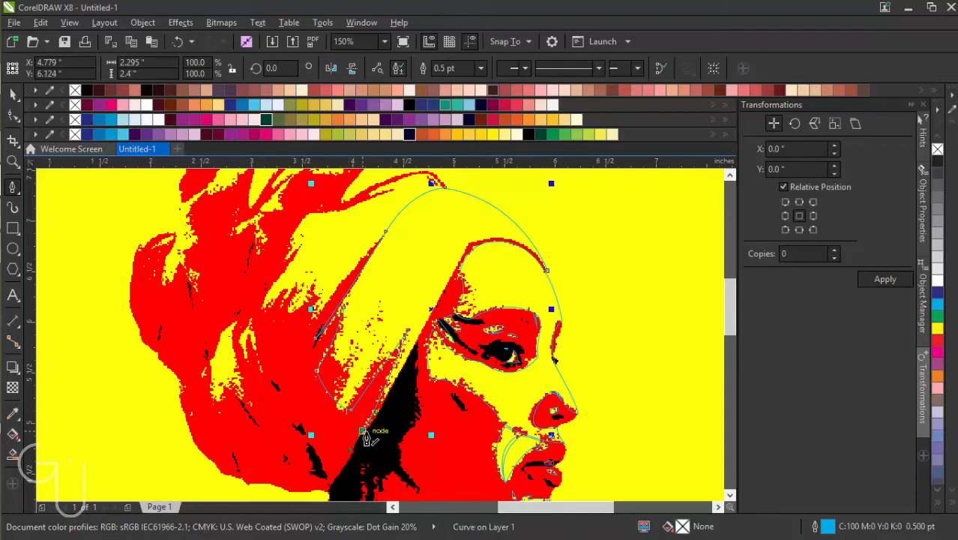
Step: Run the headwrap curve up the band's lower edge and over the forehead, closing it at its start as a shape about 2.3 by 2.4 inches
{"action": "left_click", "coordinate": [426, 327]}
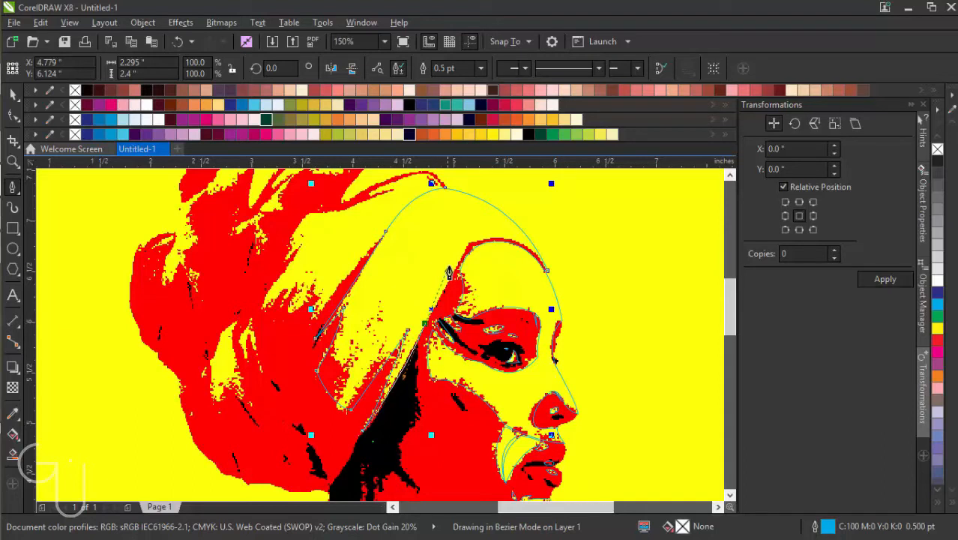
{"action": "left_click", "coordinate": [454, 265]}
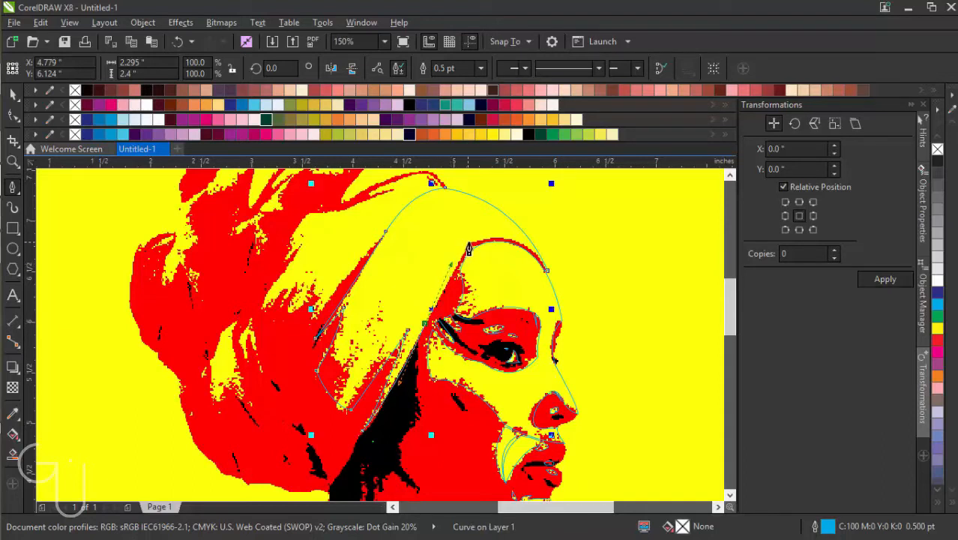
{"action": "left_click", "coordinate": [469, 243]}
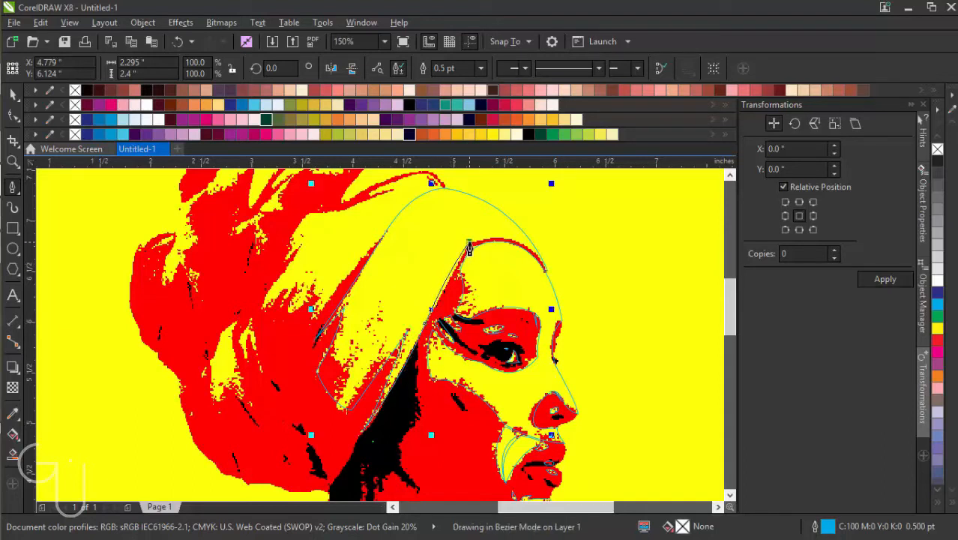
{"action": "left_click", "coordinate": [548, 272]}
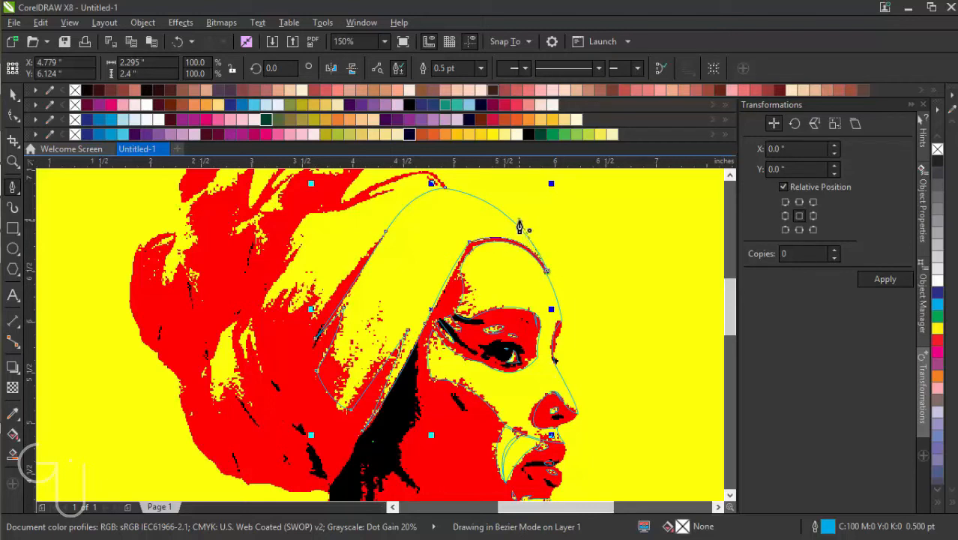
{"action": "key", "text": "Escape"}
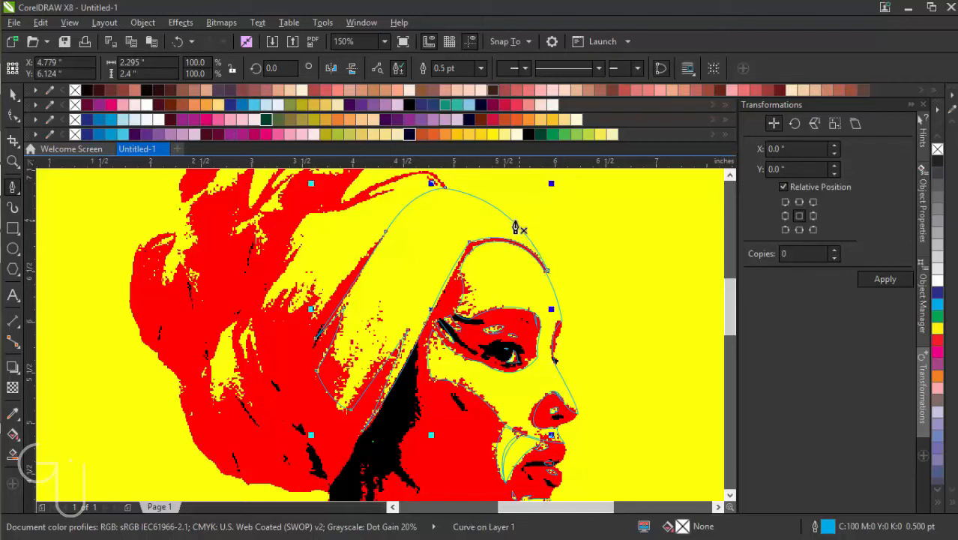
Step: Adjust the handle of the headwrap curve's corner node above the forehead so the segment below follows the band's edge
{"action": "left_click", "coordinate": [15, 96]}
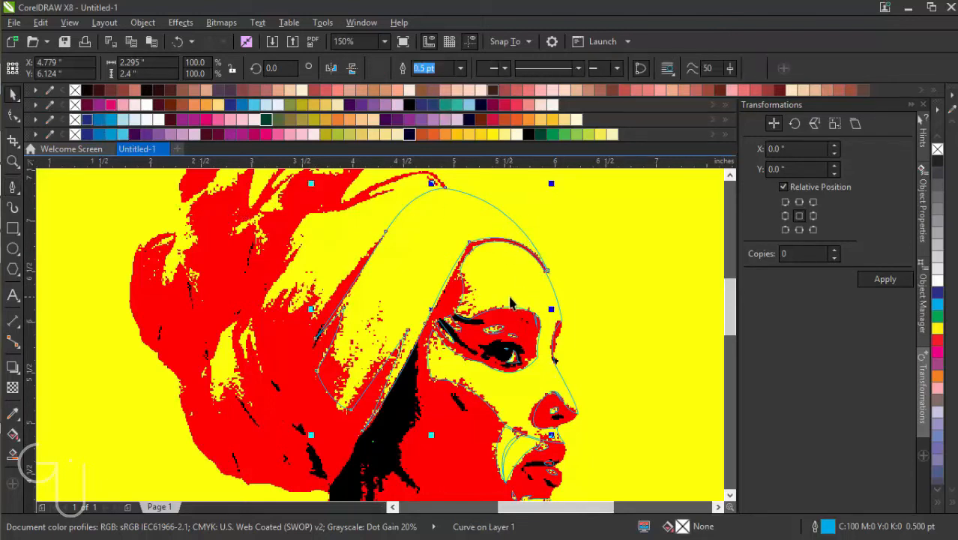
{"action": "scroll", "coordinate": [510, 302], "scroll_direction": "up", "scroll_amount": 2}
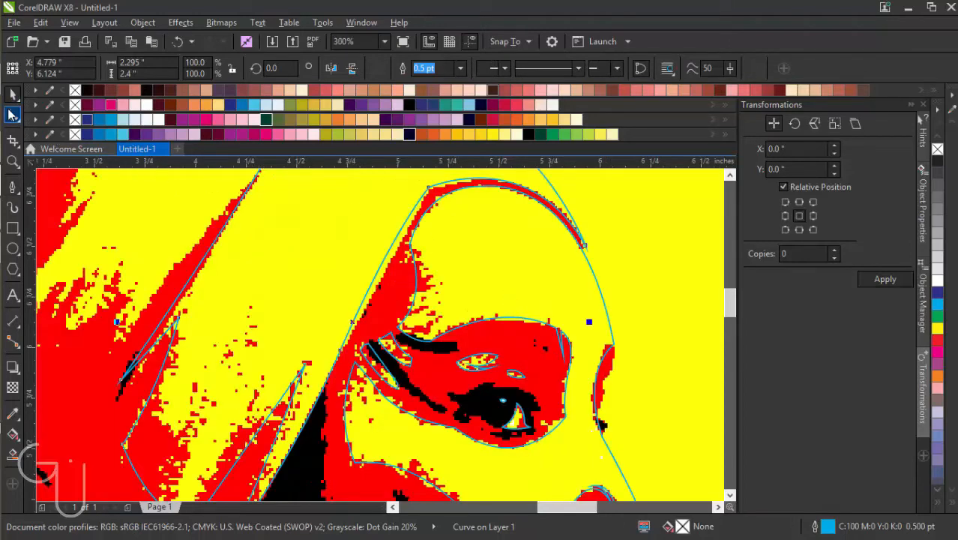
{"action": "left_click", "coordinate": [12, 114]}
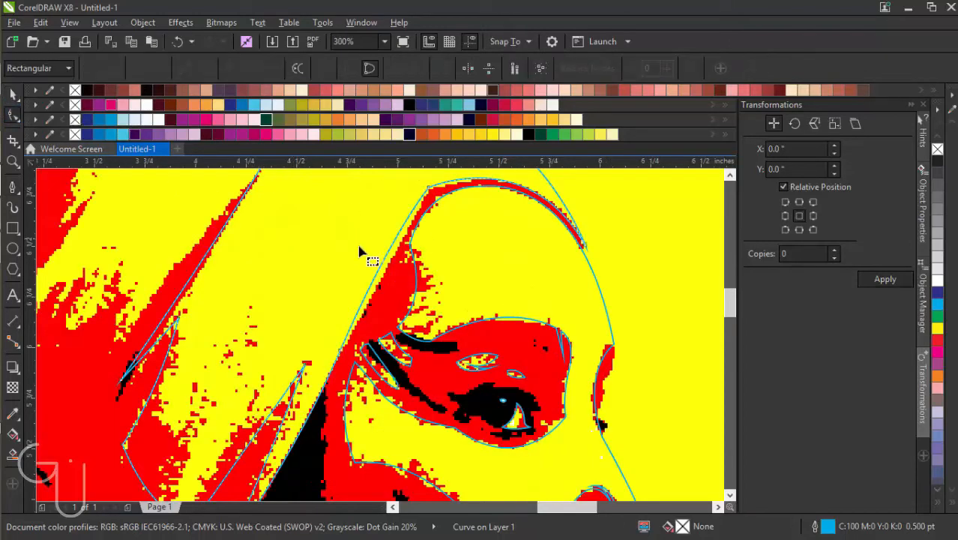
{"action": "left_click", "coordinate": [430, 191]}
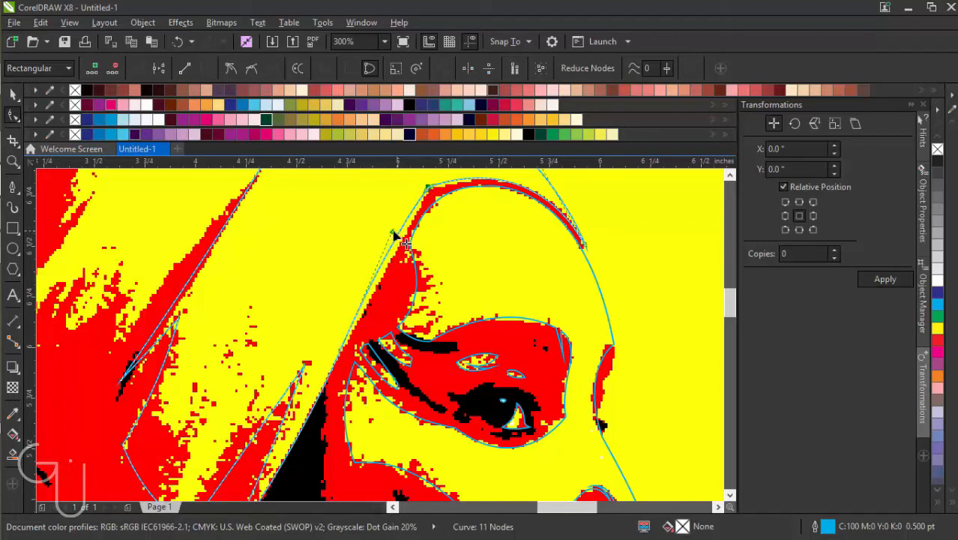
{"action": "left_click_drag", "start_coordinate": [392, 232], "coordinate": [398, 236]}
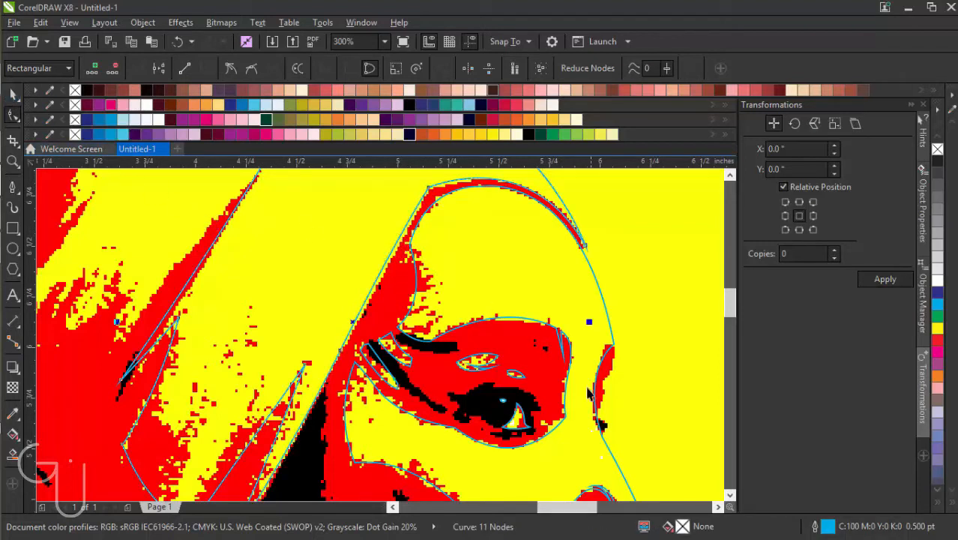
Step: Select the headwrap band curve together with the face curve and weld them into one object
{"action": "left_click", "coordinate": [13, 96]}
{"action": "left_click", "coordinate": [445, 213], "text": "shift"}
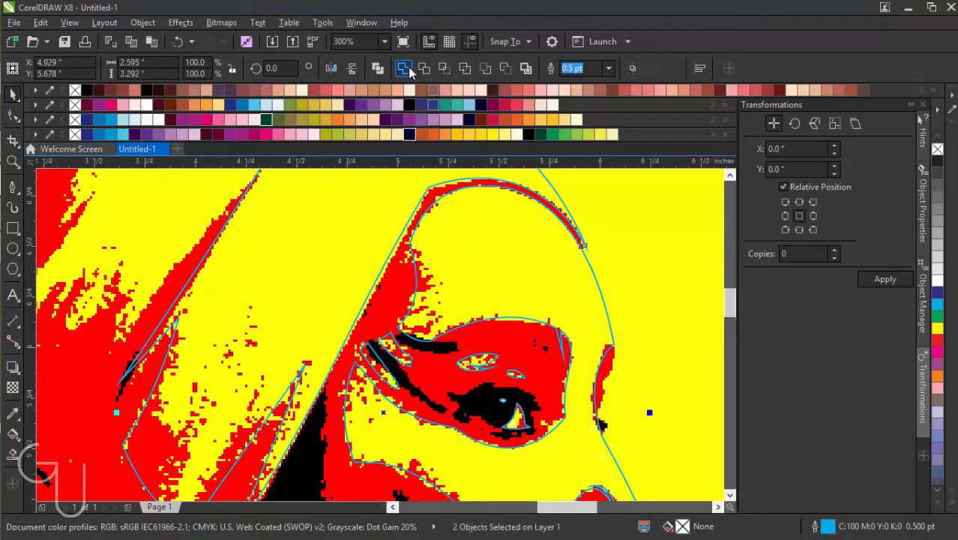
{"action": "key", "text": "ctrl+l"}
{"action": "scroll", "coordinate": [446, 214], "scroll_direction": "down", "scroll_amount": 2}
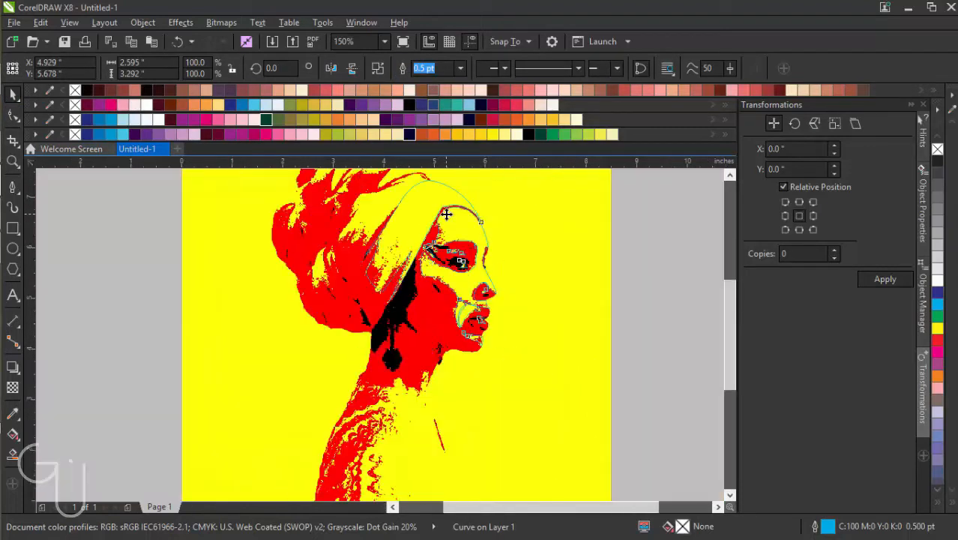
Step: Start a second Pen curve just inside the band's top and arc it about 0.8 inches back along the thin red upper fold
{"action": "left_click_drag", "start_coordinate": [731, 324], "coordinate": [730, 295]}
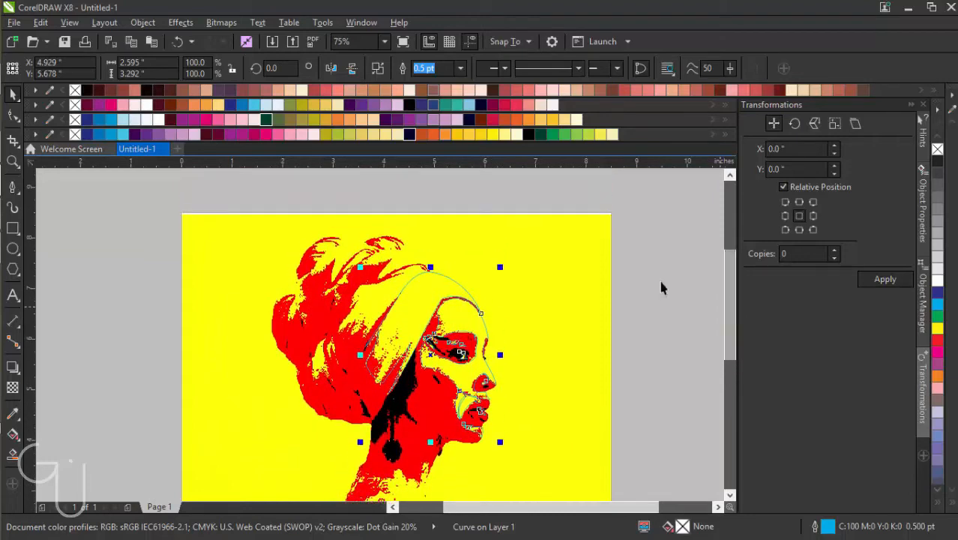
{"action": "scroll", "coordinate": [332, 356], "scroll_direction": "up", "scroll_amount": 1}
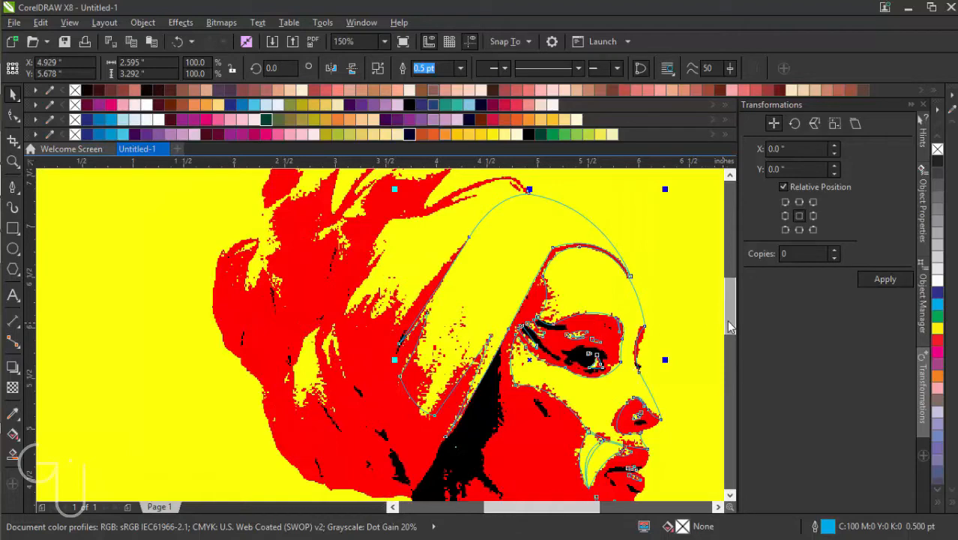
{"action": "mouse_move", "coordinate": [727, 320]}
{"action": "left_mouse_down"}
{"action": "mouse_move", "coordinate": [728, 291]}
{"action": "mouse_move", "coordinate": [728, 301]}
{"action": "left_mouse_up"}
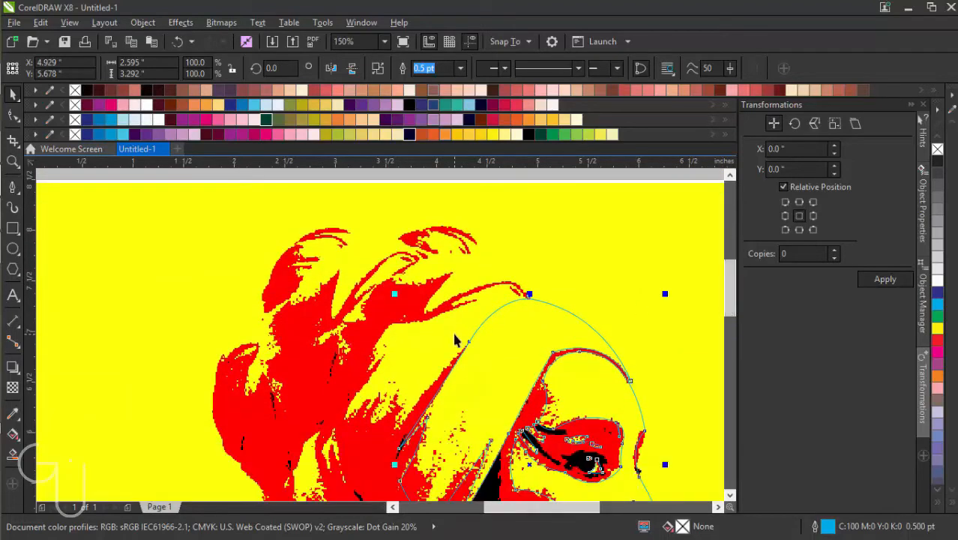
{"action": "scroll", "coordinate": [455, 339], "scroll_direction": "up", "scroll_amount": 1}
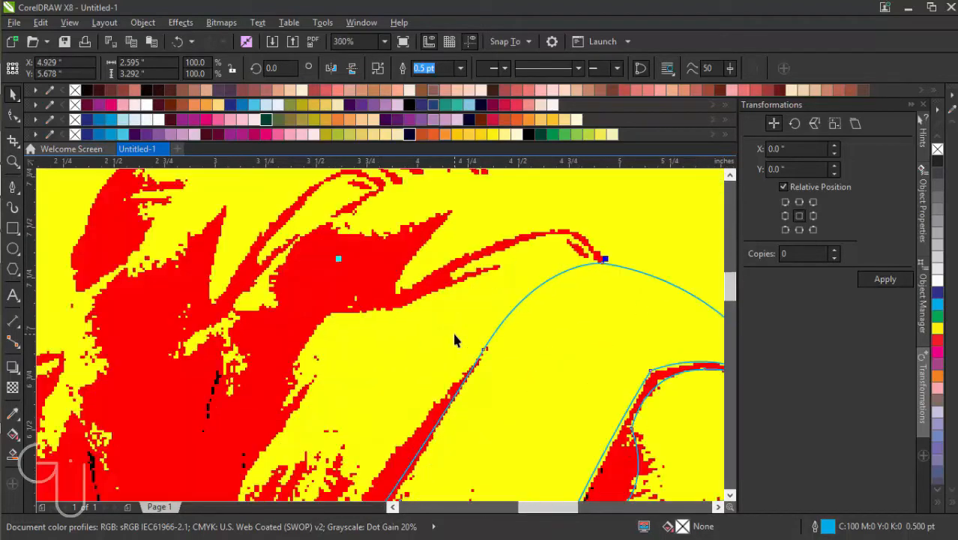
{"action": "left_click", "coordinate": [13, 187]}
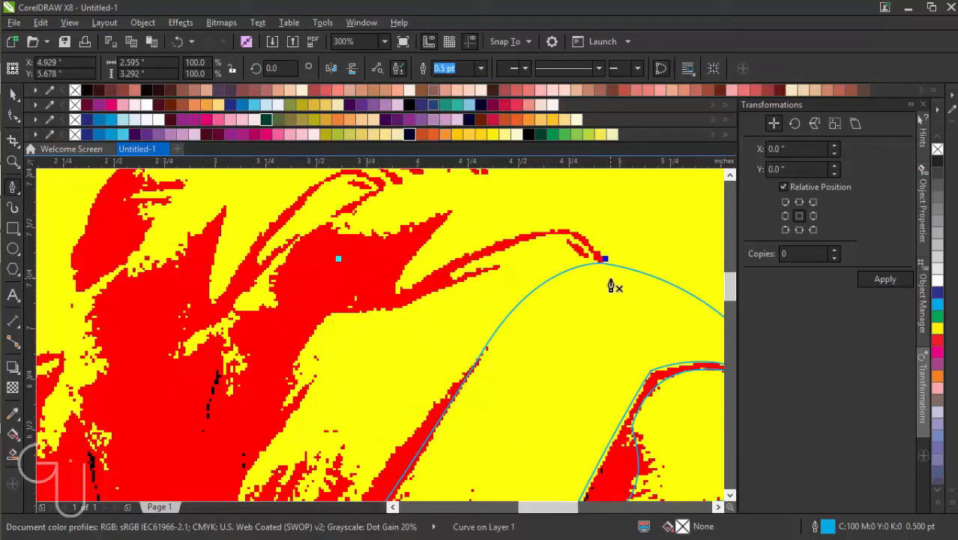
{"action": "left_click", "coordinate": [611, 280]}
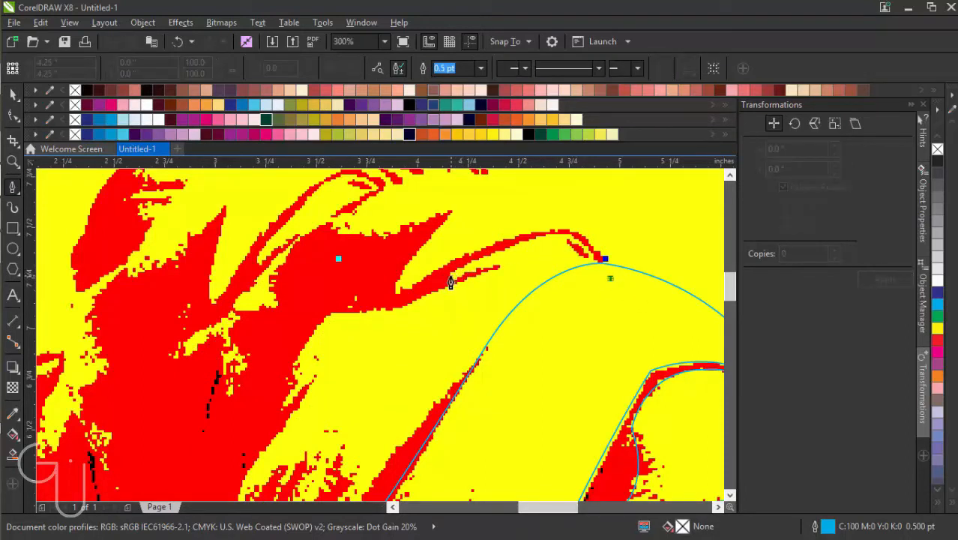
{"action": "left_click_drag", "start_coordinate": [450, 275], "coordinate": [334, 367]}
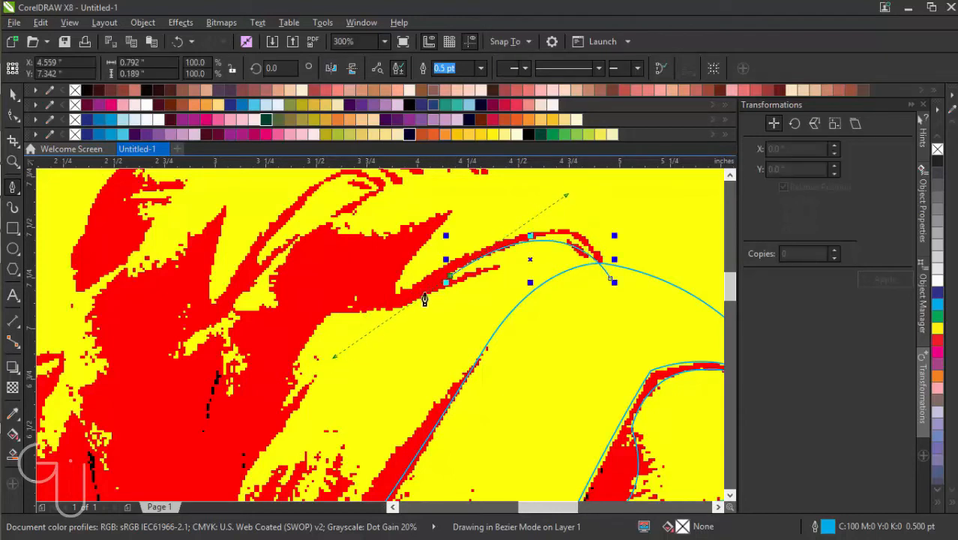
Step: Extend the second headwrap curve out to the small red spike's tip and back along the fold's lower edge to its inner corner
{"action": "left_click", "coordinate": [500, 267]}
{"action": "left_click", "coordinate": [330, 312]}
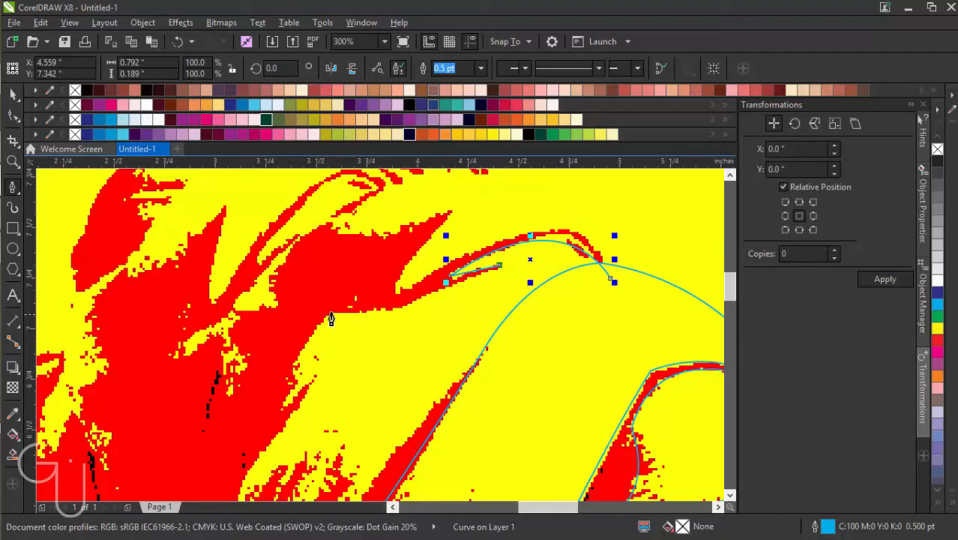
{"action": "left_click_drag", "start_coordinate": [321, 318], "coordinate": [266, 313]}
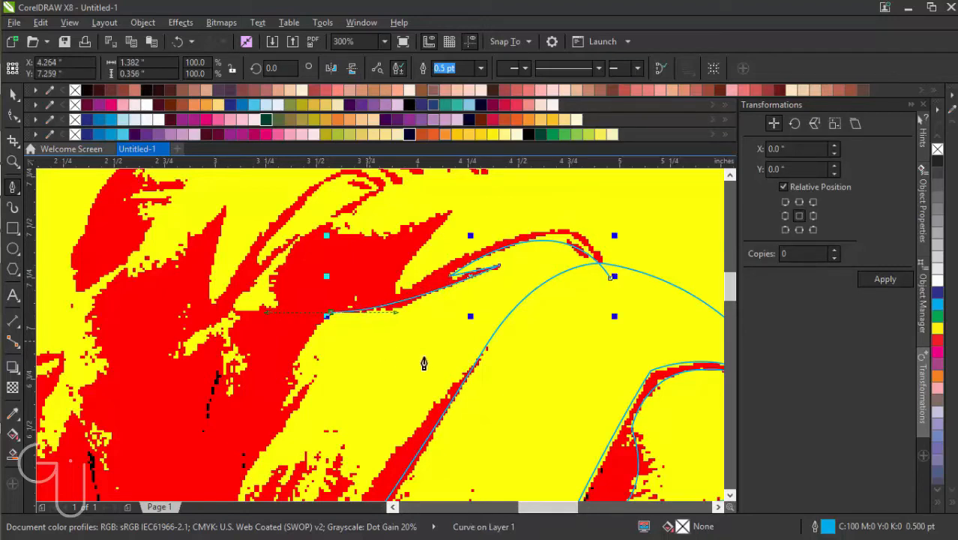
Step: Try to extend the second headwrap curve from the inner corner down the jagged red edge, and undo that segment
{"action": "scroll", "coordinate": [427, 364], "scroll_direction": "down", "scroll_amount": 2}
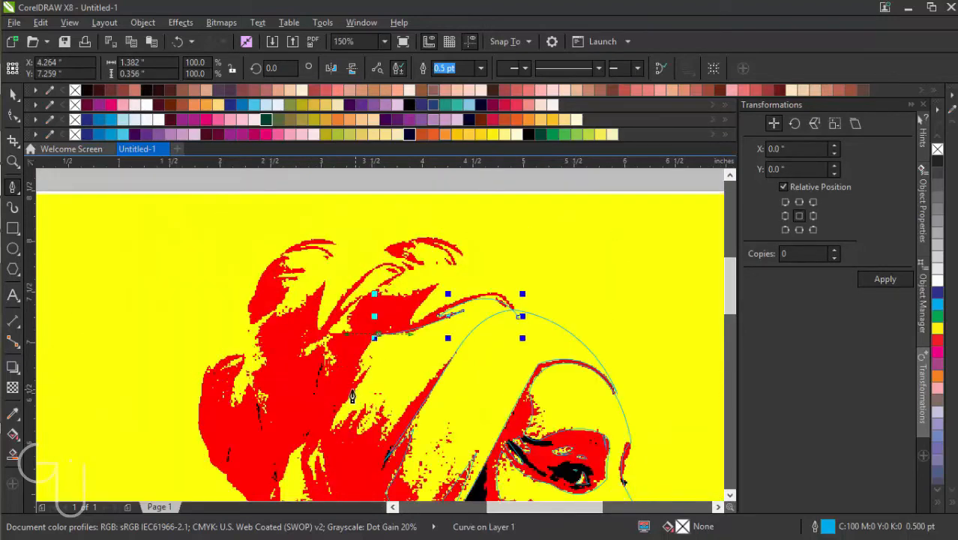
{"action": "left_click_drag", "start_coordinate": [353, 382], "coordinate": [338, 404]}
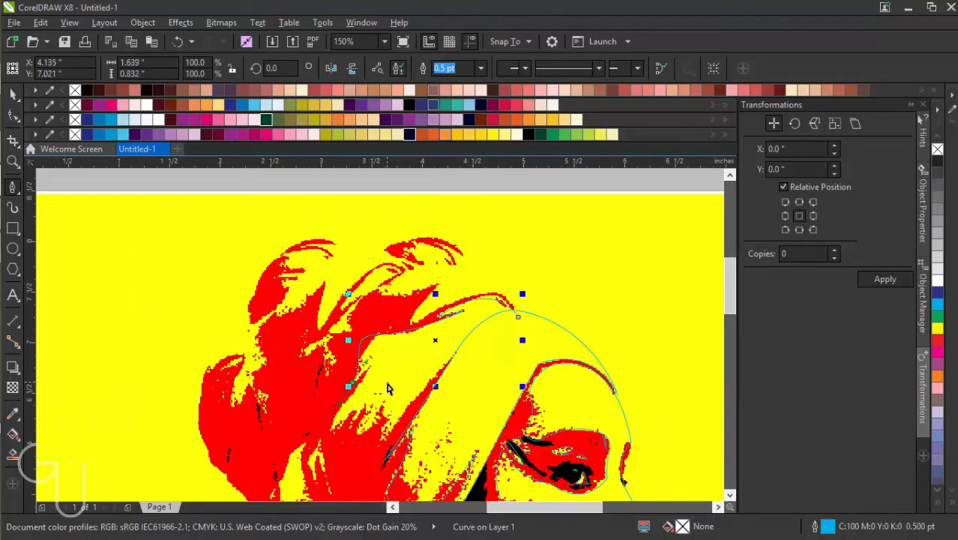
{"action": "key", "text": "ctrl+z"}
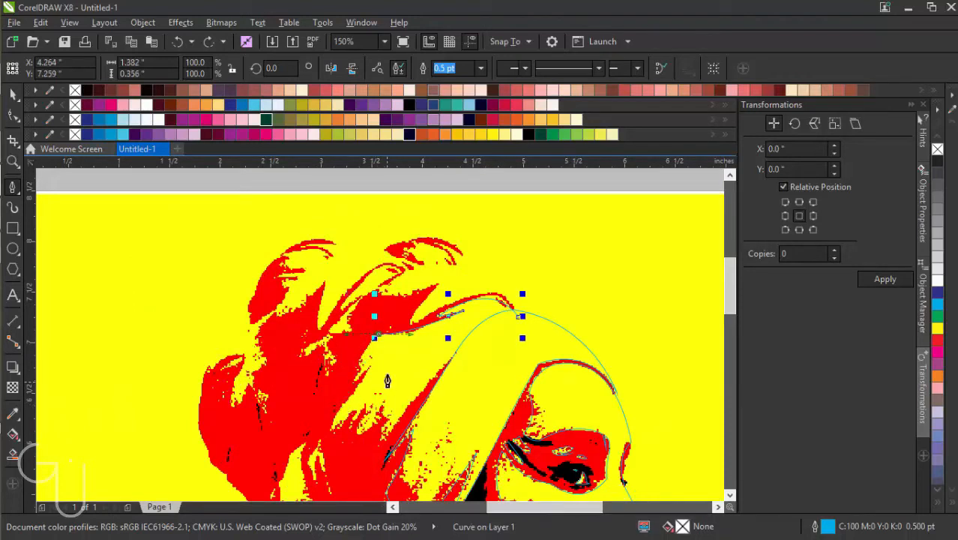
Step: Extend the second headwrap curve down the jagged red edge and close it at its start node, welding it with the face curve
{"action": "left_click", "coordinate": [341, 391]}
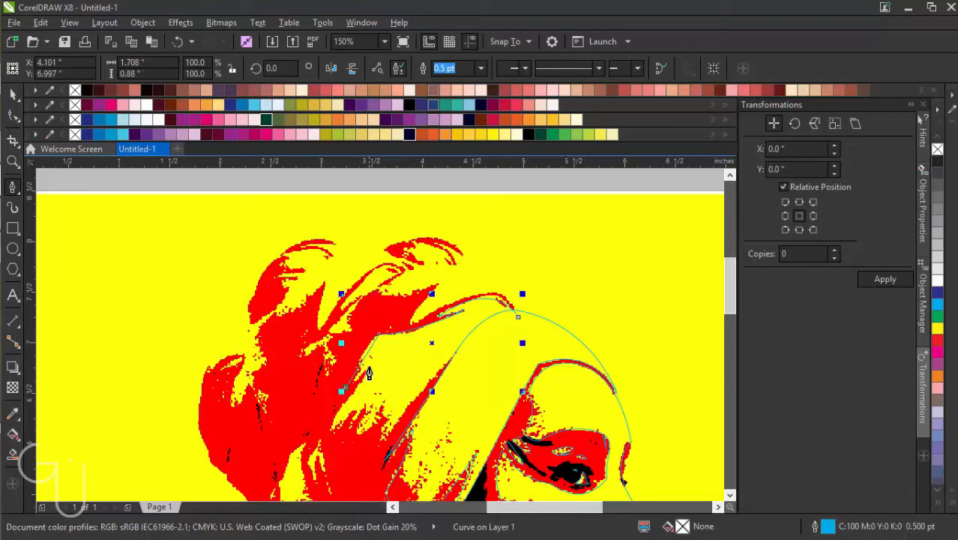
{"action": "left_click", "coordinate": [327, 433]}
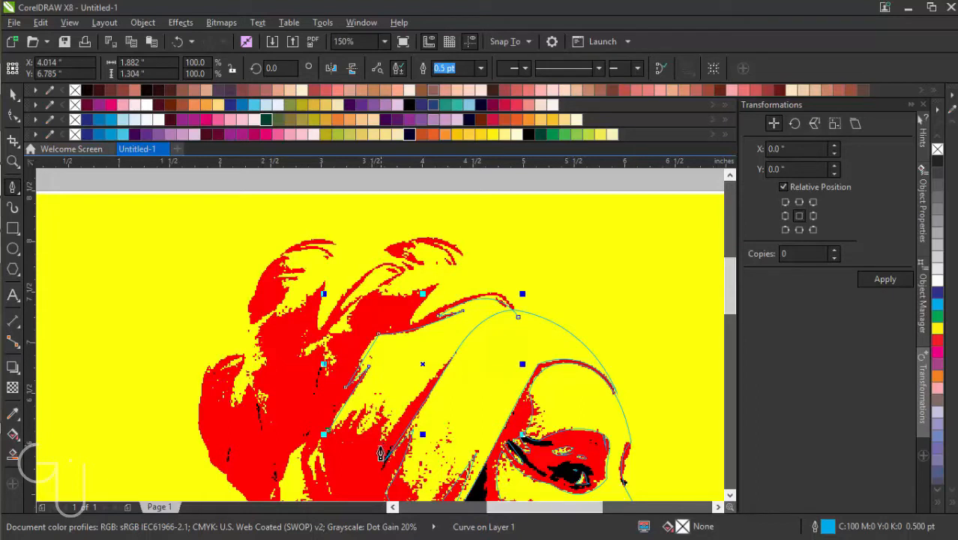
{"action": "mouse_move", "coordinate": [380, 450]}
{"action": "left_mouse_down"}
{"action": "mouse_move", "coordinate": [385, 468]}
{"action": "mouse_move", "coordinate": [393, 460]}
{"action": "mouse_move", "coordinate": [380, 449]}
{"action": "left_mouse_up"}
{"action": "left_click_drag", "start_coordinate": [473, 354], "coordinate": [520, 321]}
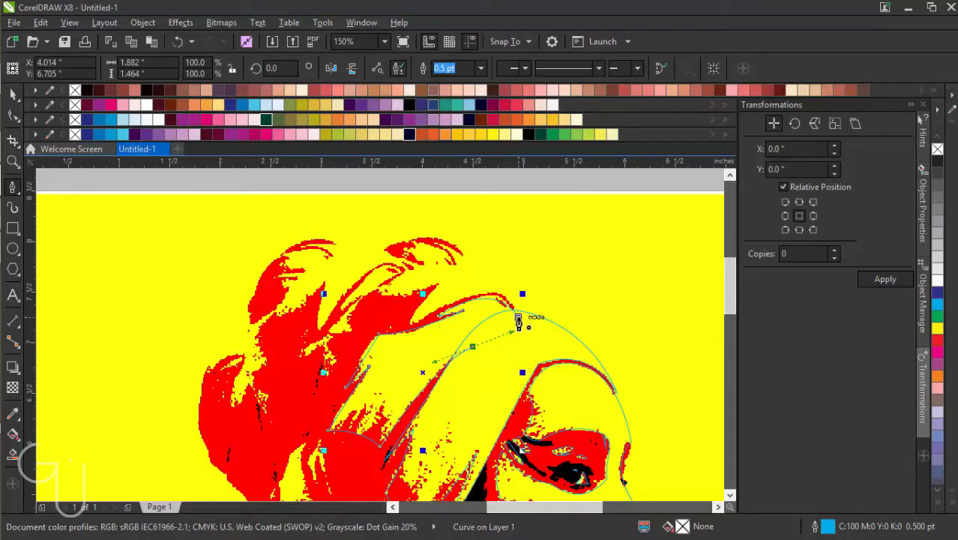
{"action": "left_click", "coordinate": [519, 321]}
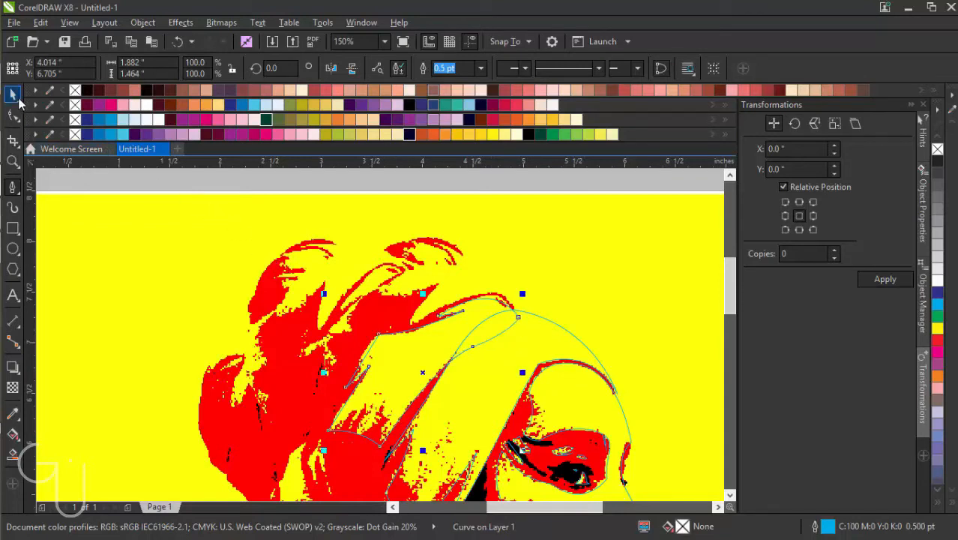
{"action": "left_click", "coordinate": [12, 94]}
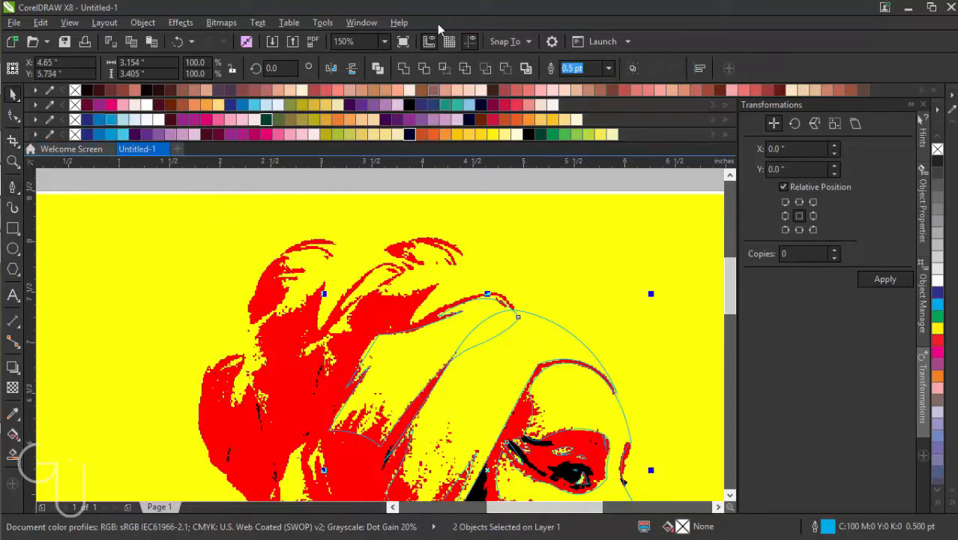
{"action": "left_click", "coordinate": [404, 69]}
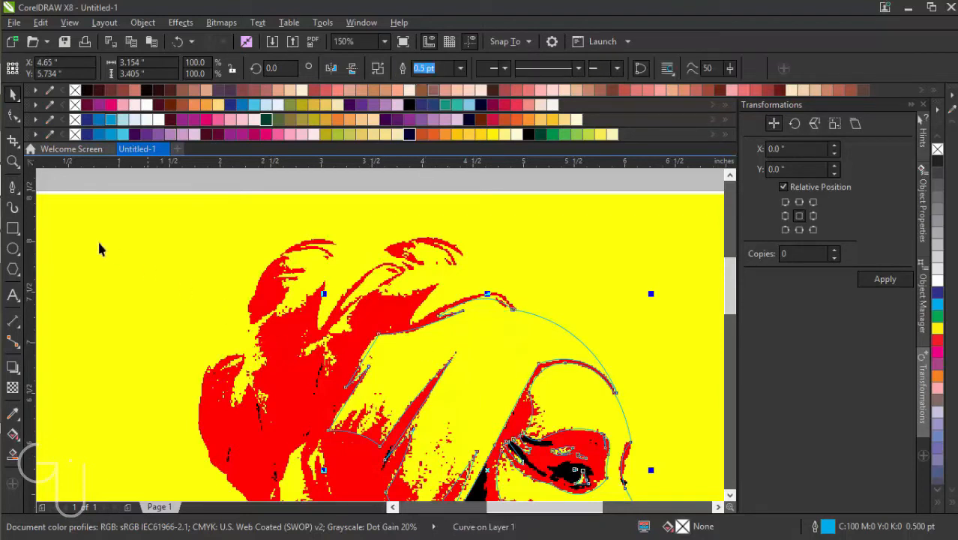
Step: Start a third Pen curve just inside the front end of the thin red upper fold and arc it about 1.3 inches back over the headwrap
{"action": "left_click", "coordinate": [19, 192]}
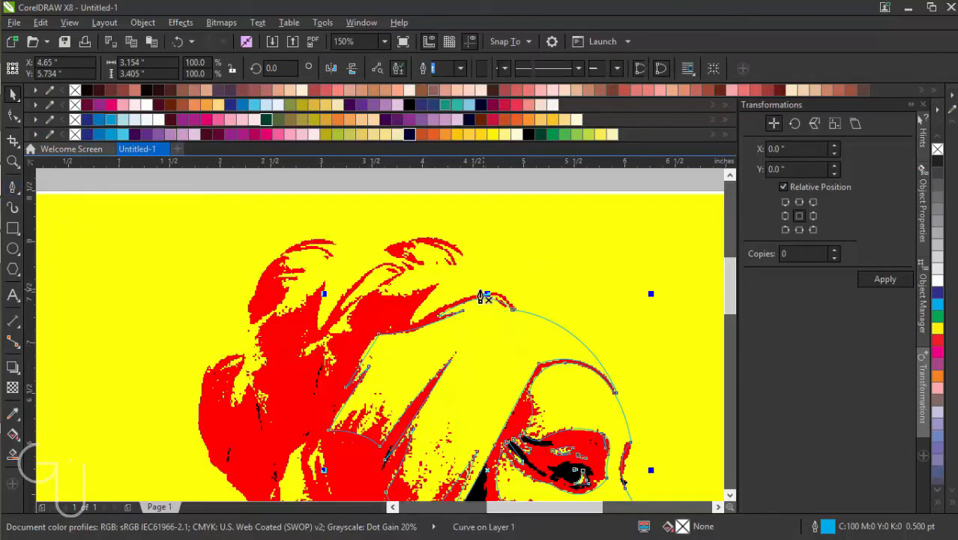
{"action": "scroll", "coordinate": [504, 299], "scroll_direction": "up", "scroll_amount": 2}
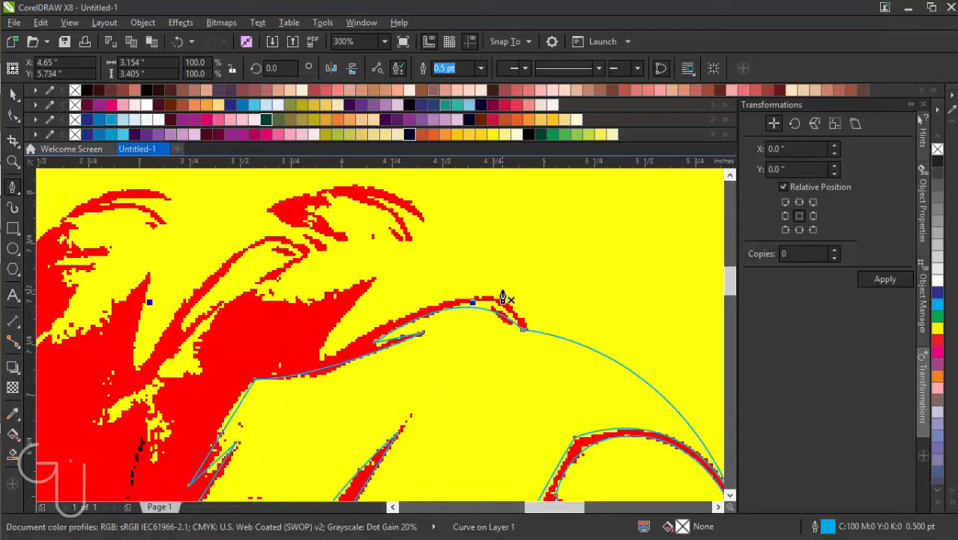
{"action": "left_click", "coordinate": [534, 339]}
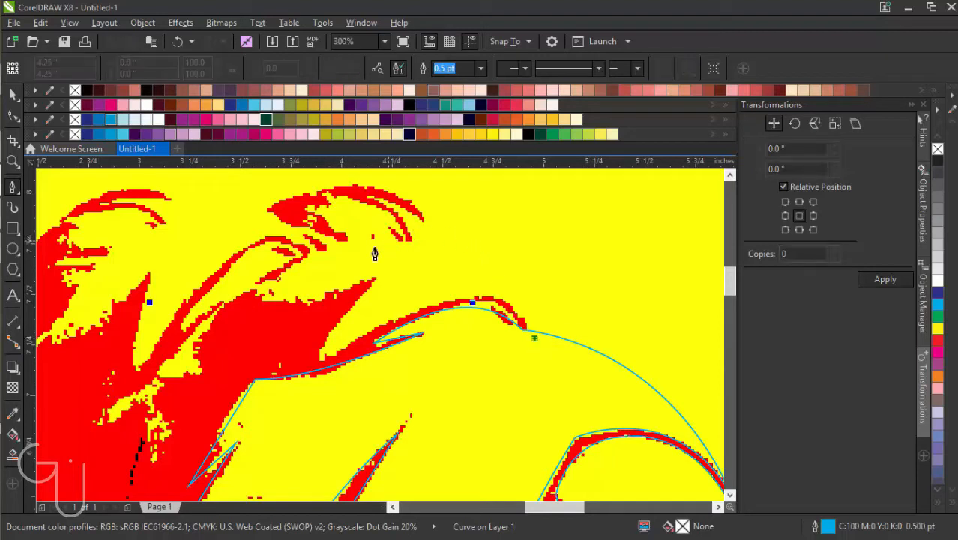
{"action": "left_click_drag", "start_coordinate": [268, 285], "coordinate": [91, 412]}
{"action": "left_click", "coordinate": [268, 284], "text": "alt"}
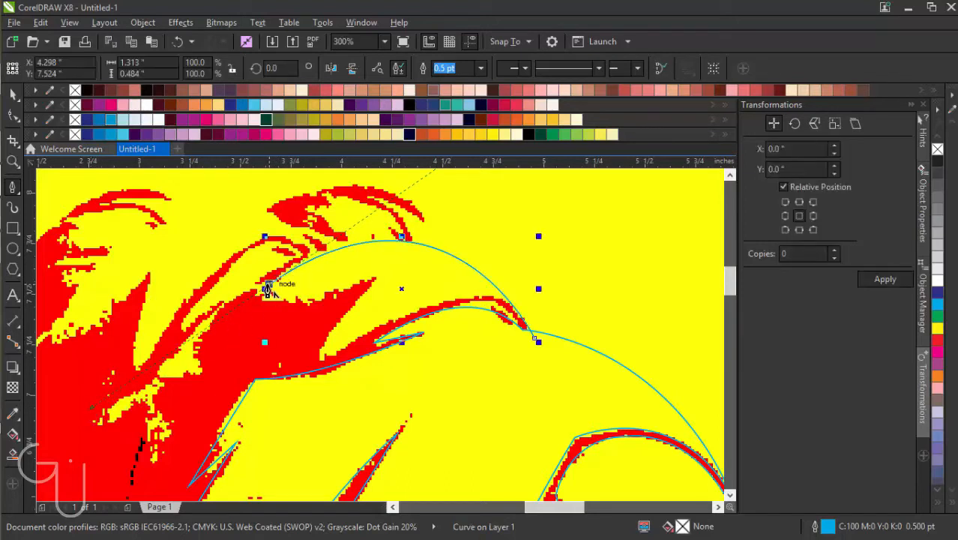
Step: Extend the third headwrap curve along the yellow fold's lower edge to the red spike's tip and down to the notch below it
{"action": "left_click_drag", "start_coordinate": [372, 279], "coordinate": [458, 242]}
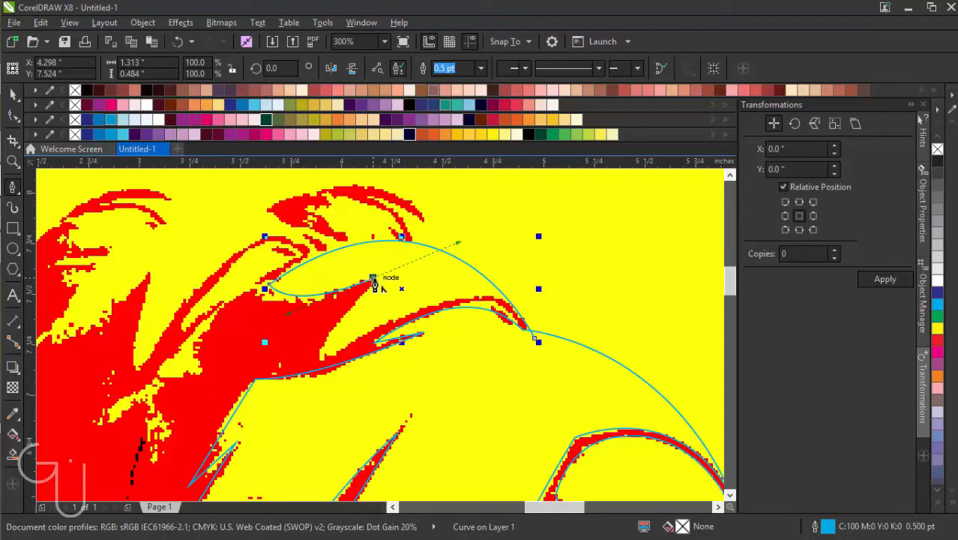
{"action": "left_click", "coordinate": [372, 281]}
{"action": "left_click_drag", "start_coordinate": [315, 360], "coordinate": [306, 388]}
{"action": "left_click", "coordinate": [316, 363]}
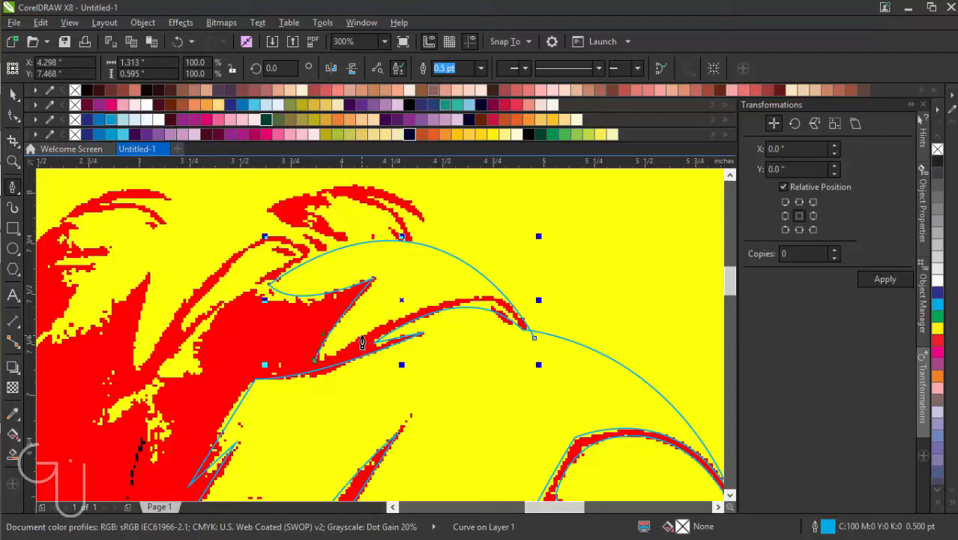
Step: Continue the third headwrap curve along the upper edge of the thin red fold and close it at its start node
{"action": "left_click", "coordinate": [362, 336]}
{"action": "left_click_drag", "start_coordinate": [405, 304], "coordinate": [402, 301]}
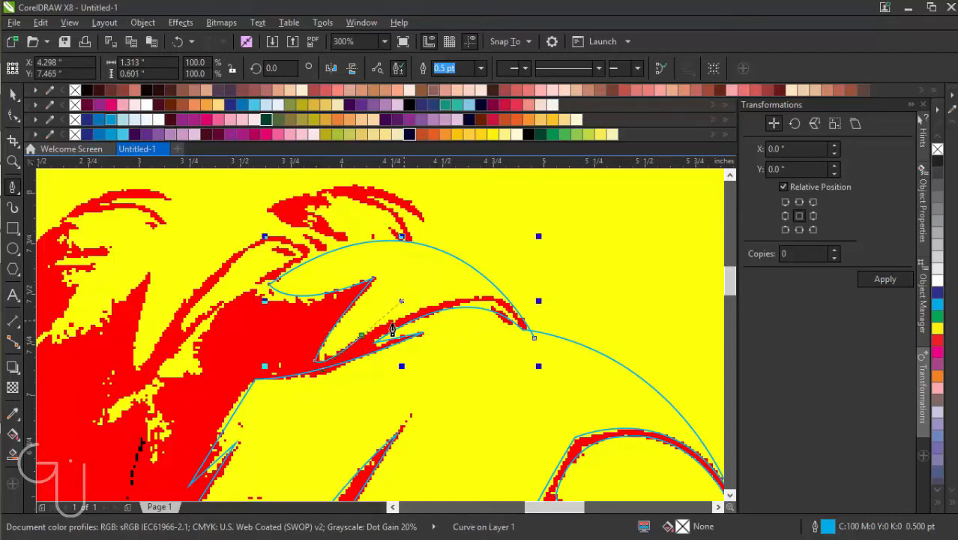
{"action": "left_click", "coordinate": [361, 339]}
{"action": "left_click_drag", "start_coordinate": [534, 337], "coordinate": [486, 244]}
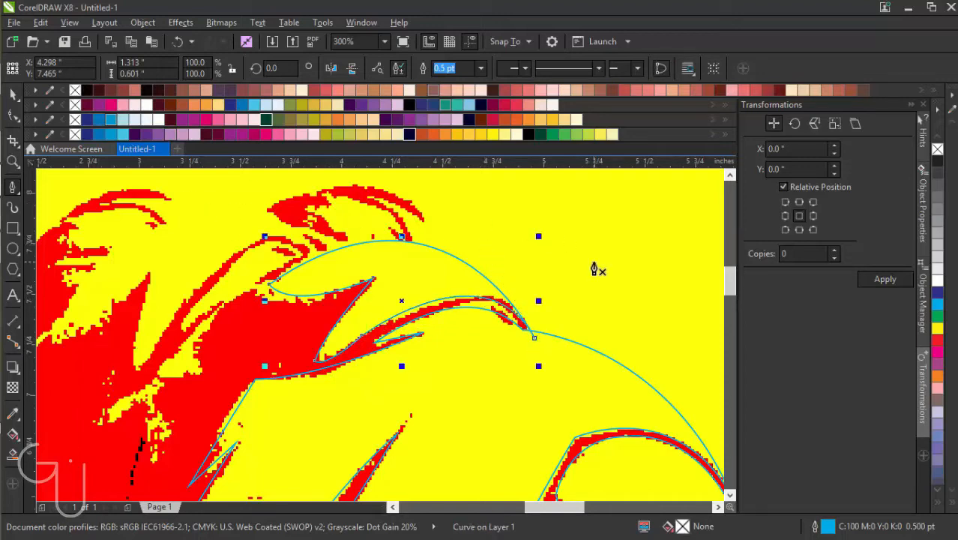
Step: Draw a closed Pen crescent about 0.2 by 0.56 inches around the small yellow sliver in the back of the headwrap
{"action": "scroll", "coordinate": [594, 270], "scroll_direction": "down", "scroll_amount": 1}
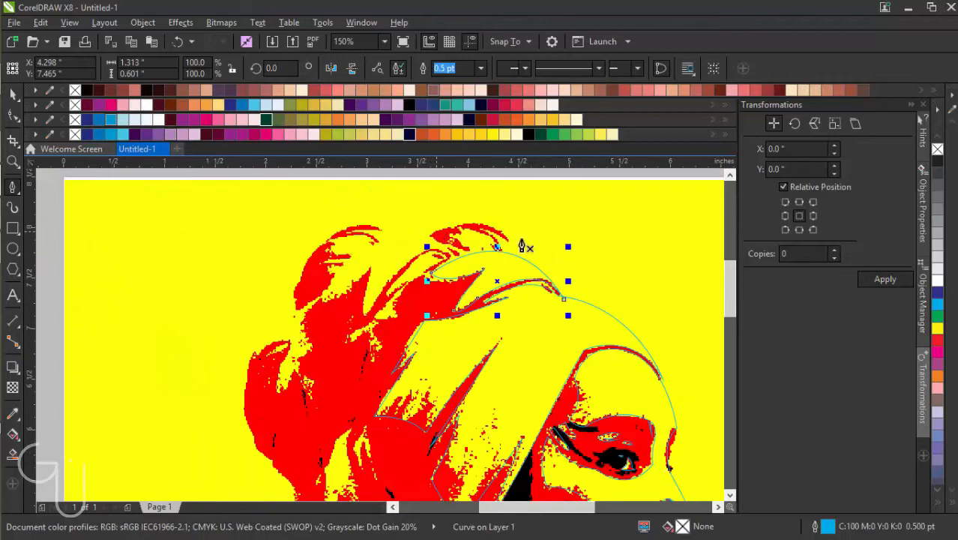
{"action": "left_click_drag", "start_coordinate": [733, 286], "coordinate": [735, 313]}
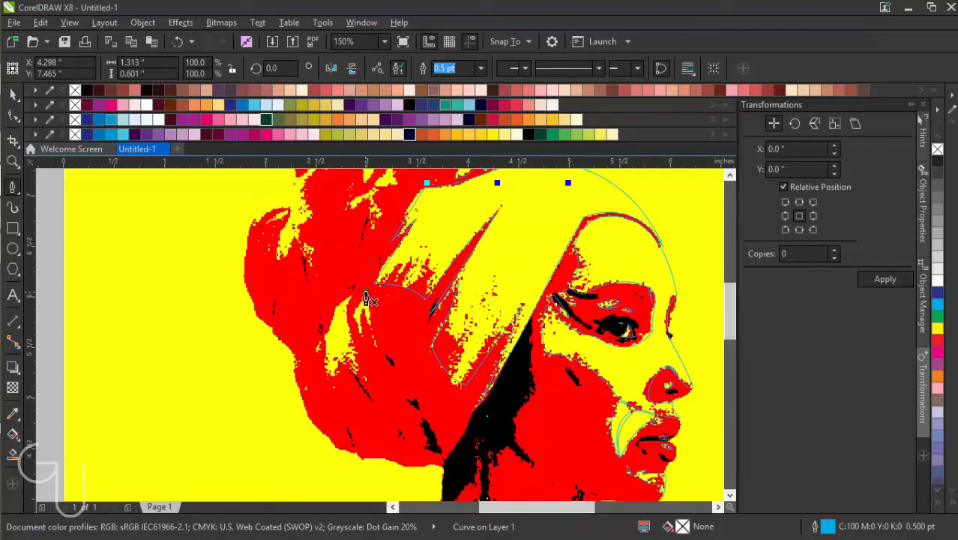
{"action": "left_click", "coordinate": [365, 292]}
{"action": "left_click_drag", "start_coordinate": [376, 349], "coordinate": [413, 370]}
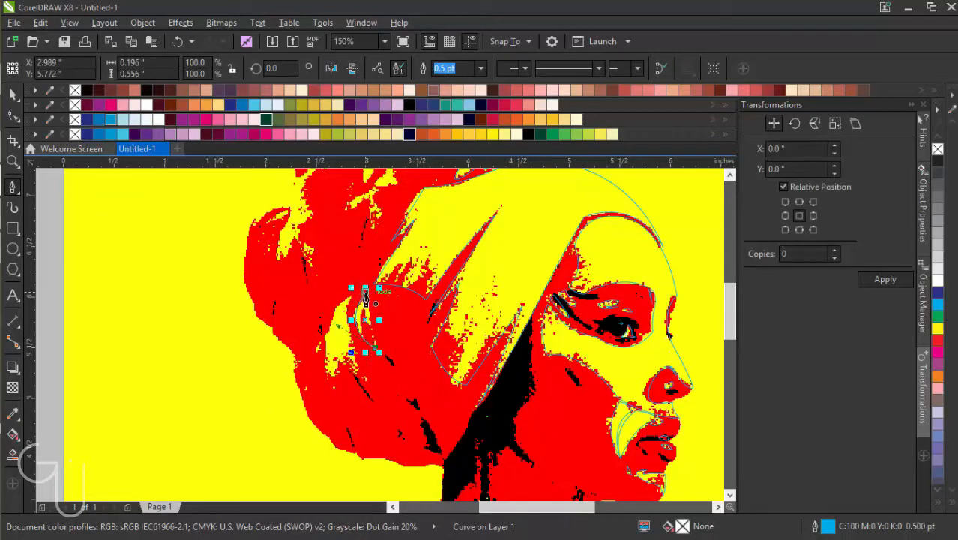
{"action": "left_click_drag", "start_coordinate": [365, 298], "coordinate": [378, 321]}
Step: Draw a second closed Pen crescent about 0.17 by 0.54 inches along the forward edge of the first one
{"action": "scroll", "coordinate": [380, 287], "scroll_direction": "up", "scroll_amount": 2}
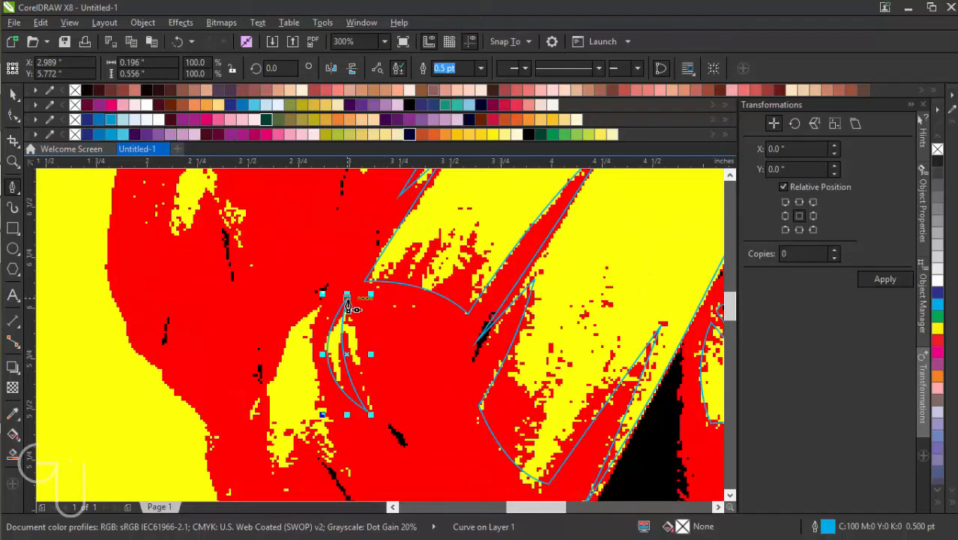
{"action": "left_click", "coordinate": [382, 407]}
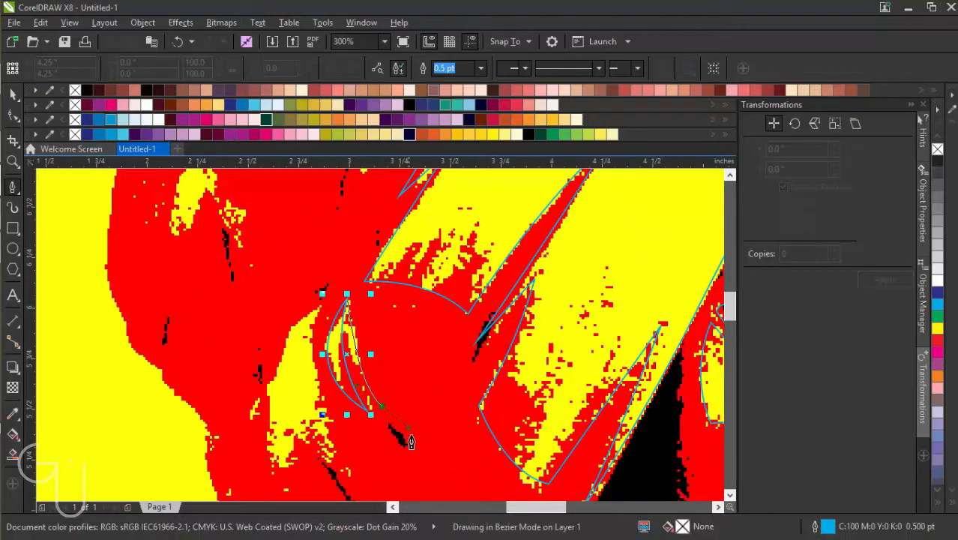
{"action": "left_click_drag", "start_coordinate": [411, 437], "coordinate": [411, 435]}
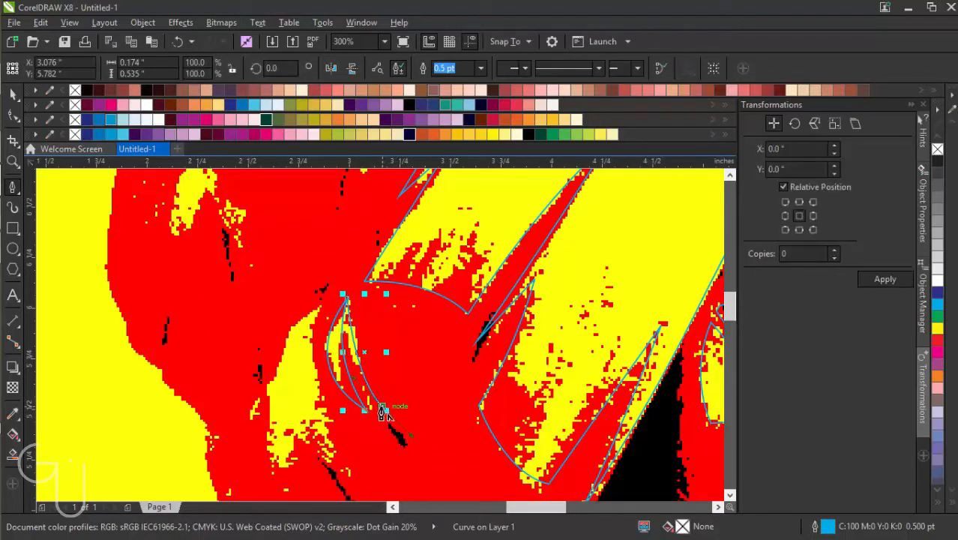
{"action": "left_click", "coordinate": [346, 304]}
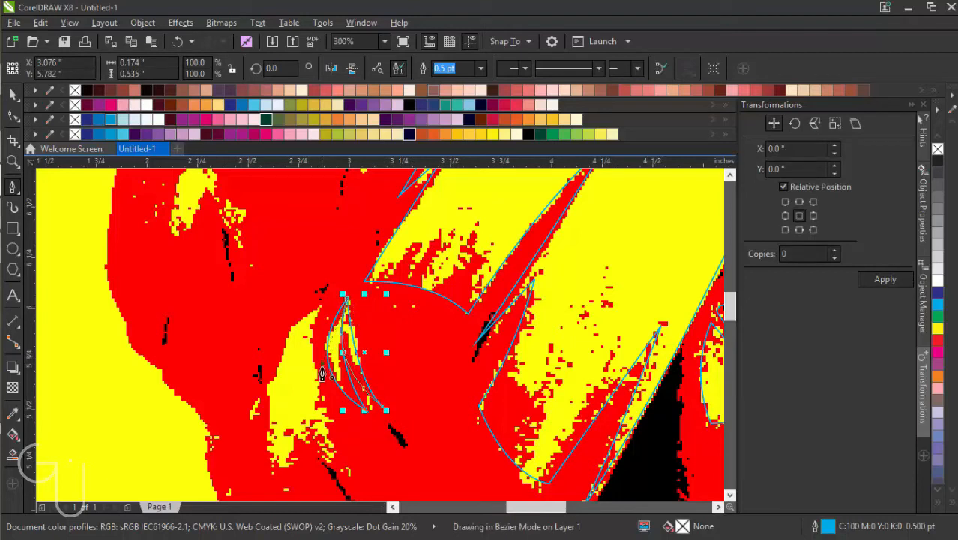
Step: Trace the larger yellow patch behind the crescents as a closed Pen curve about 0.42 by 0.84 inches, including the notch at its base
{"action": "left_click", "coordinate": [320, 306]}
{"action": "left_click_drag", "start_coordinate": [270, 471], "coordinate": [290, 488]}
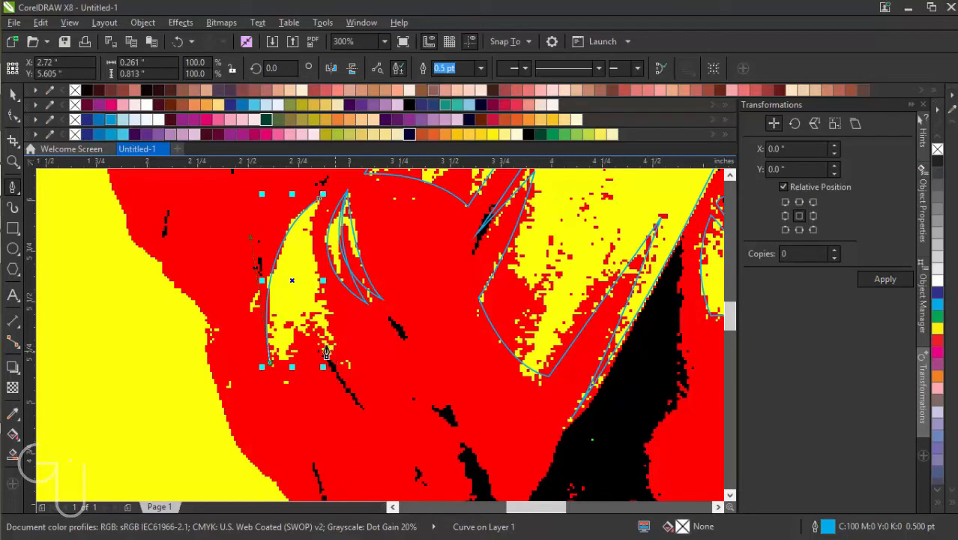
{"action": "left_click", "coordinate": [300, 366]}
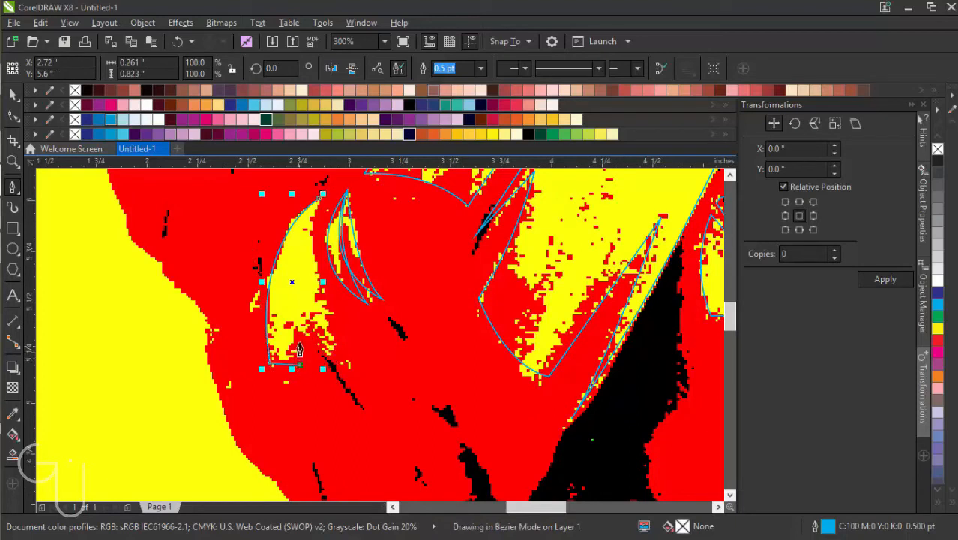
{"action": "left_click", "coordinate": [297, 337]}
{"action": "left_click", "coordinate": [298, 337]}
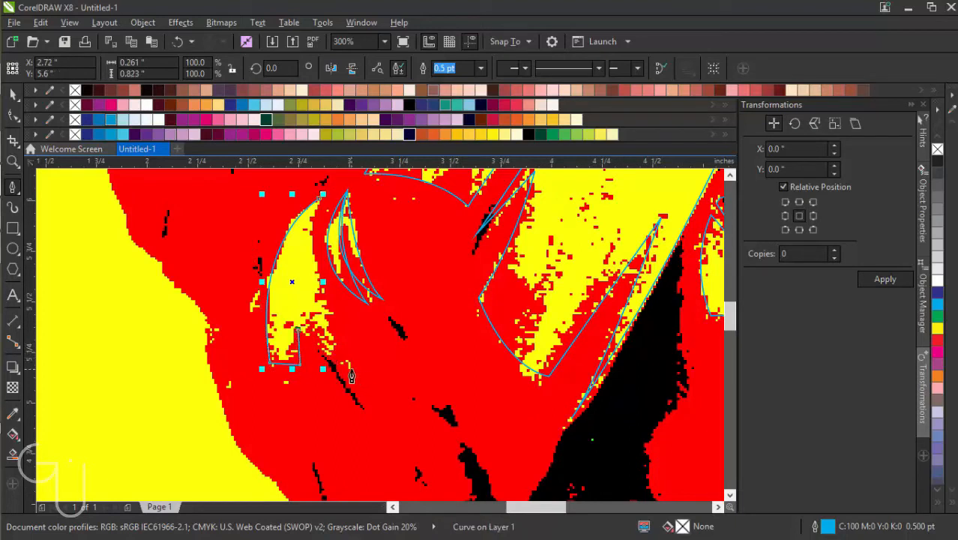
{"action": "left_click_drag", "start_coordinate": [352, 374], "coordinate": [385, 384]}
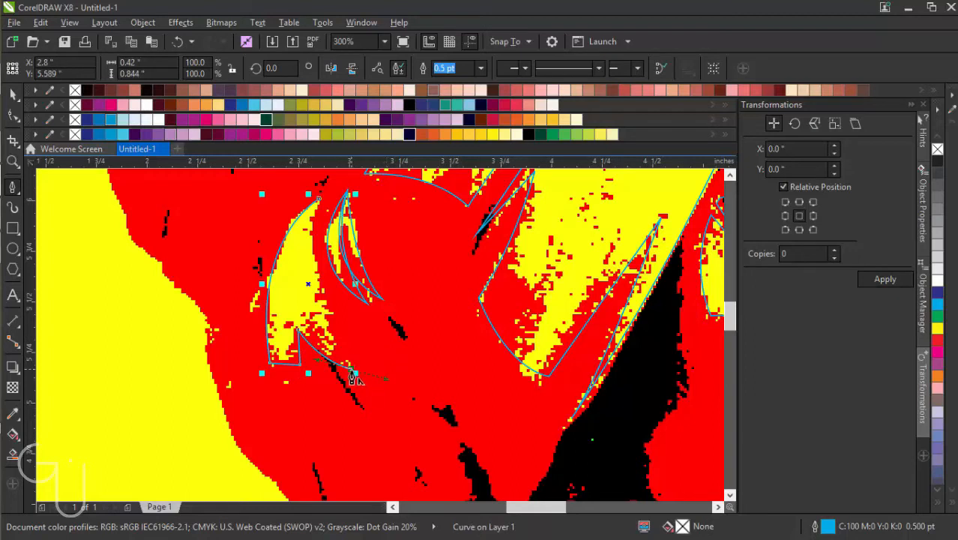
{"action": "left_click_drag", "start_coordinate": [321, 204], "coordinate": [299, 287]}
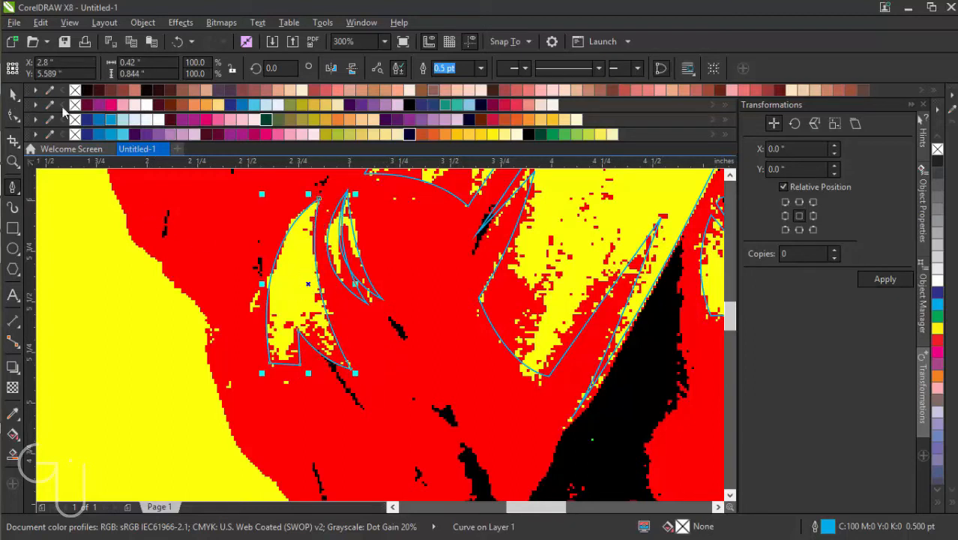
Step: Select the yellow patch, both crescents and the face curve and merge them into one curve object
{"action": "left_click", "coordinate": [346, 286], "text": "shift"}
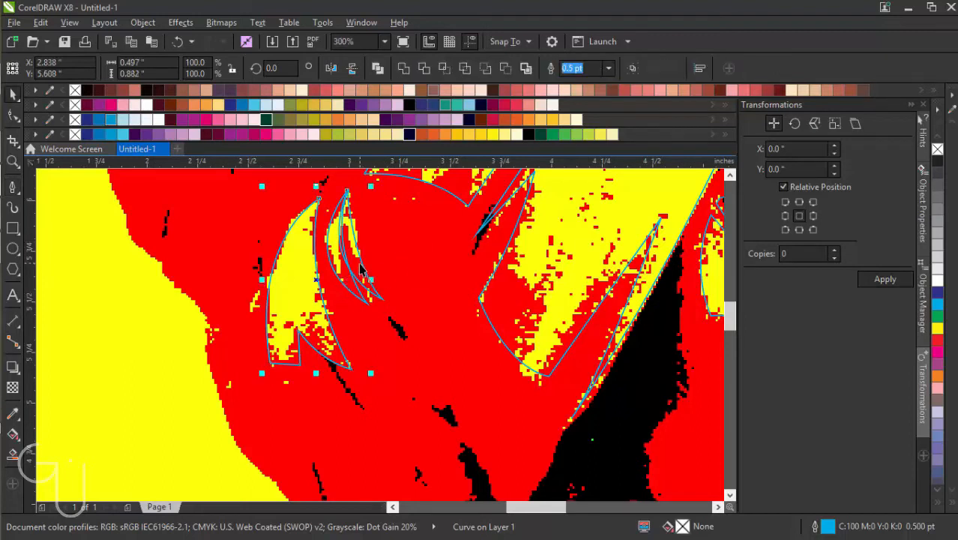
{"action": "left_click", "coordinate": [362, 262], "text": "shift"}
{"action": "left_click", "coordinate": [555, 300], "text": "shift"}
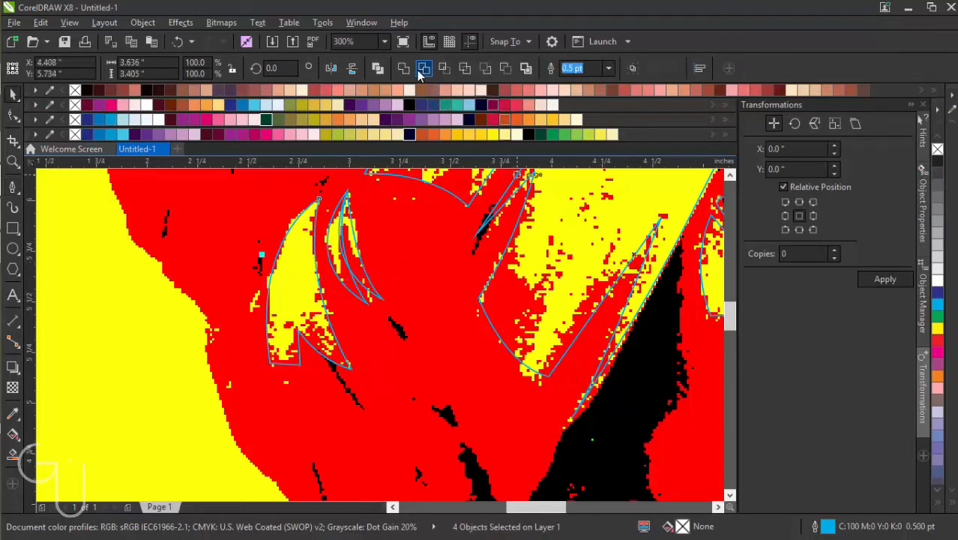
{"action": "key", "text": "ctrl+l"}
Step: Select the third headwrap curve over the upper fold together with the face curve and weld them into one object
{"action": "scroll", "coordinate": [412, 195], "scroll_direction": "down", "scroll_amount": 3}
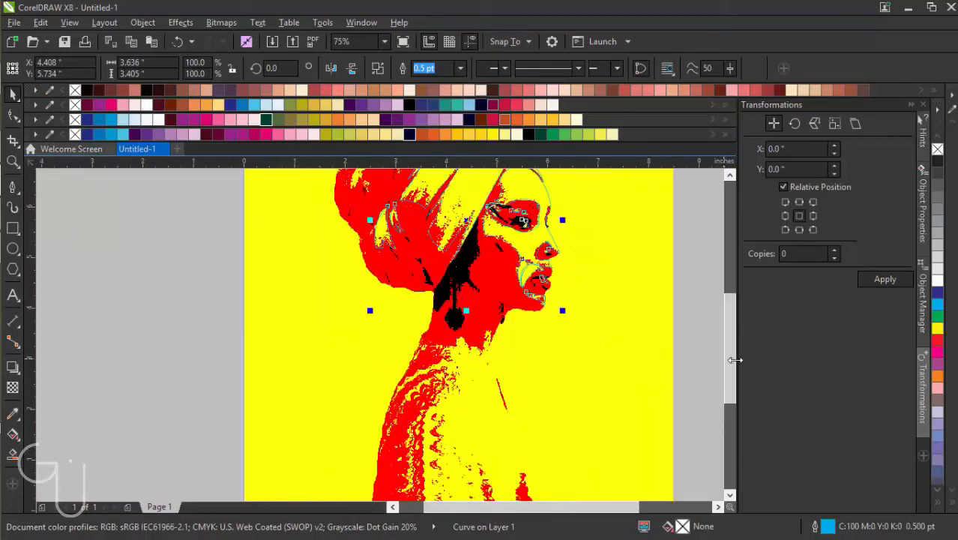
{"action": "left_click_drag", "start_coordinate": [735, 360], "coordinate": [732, 312]}
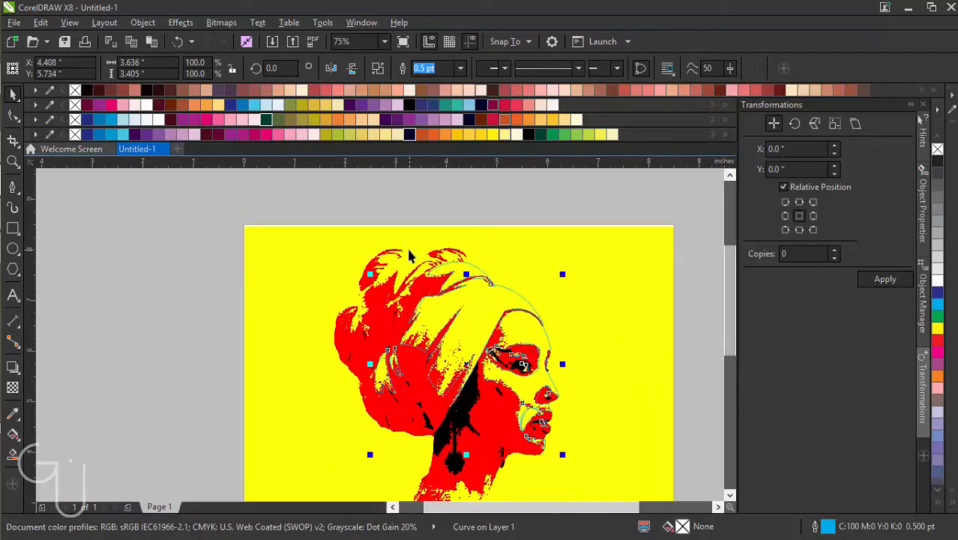
{"action": "scroll", "coordinate": [410, 258], "scroll_direction": "up", "scroll_amount": 2}
{"action": "left_click", "coordinate": [509, 276]}
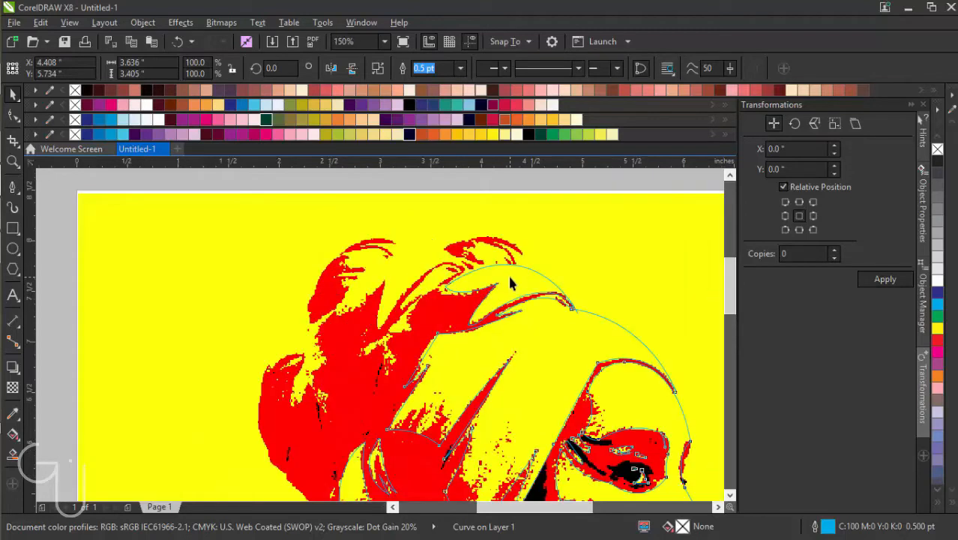
{"action": "left_click", "coordinate": [544, 351], "text": "shift"}
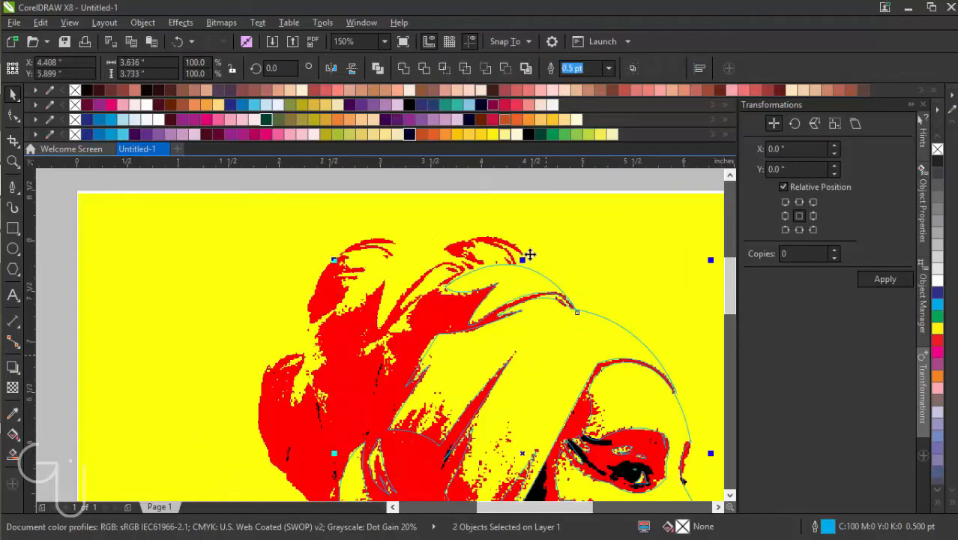
{"action": "left_click", "coordinate": [403, 69]}
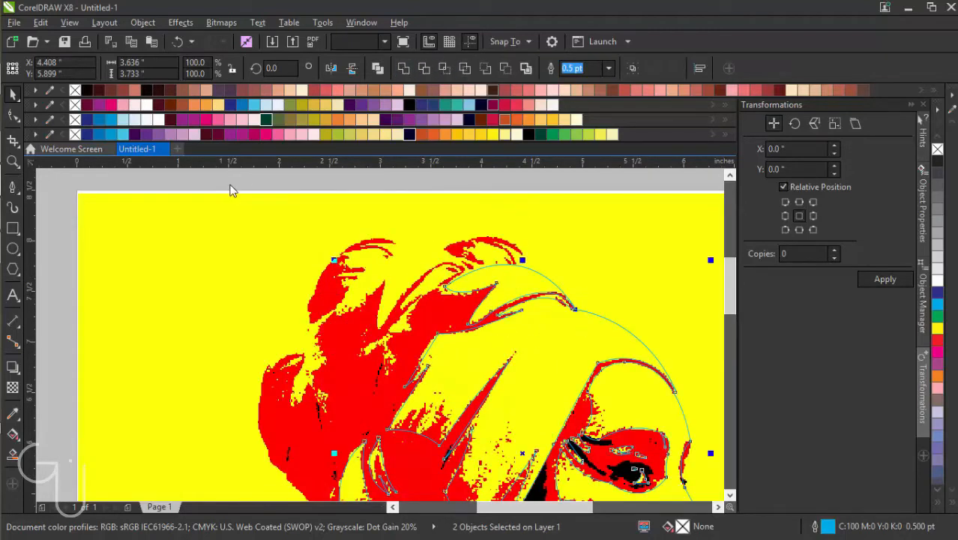
Step: Start a Pen curve at the lower tip of the middle headwrap fold and trace its notch and highlight up to the crest
{"action": "left_click", "coordinate": [15, 190]}
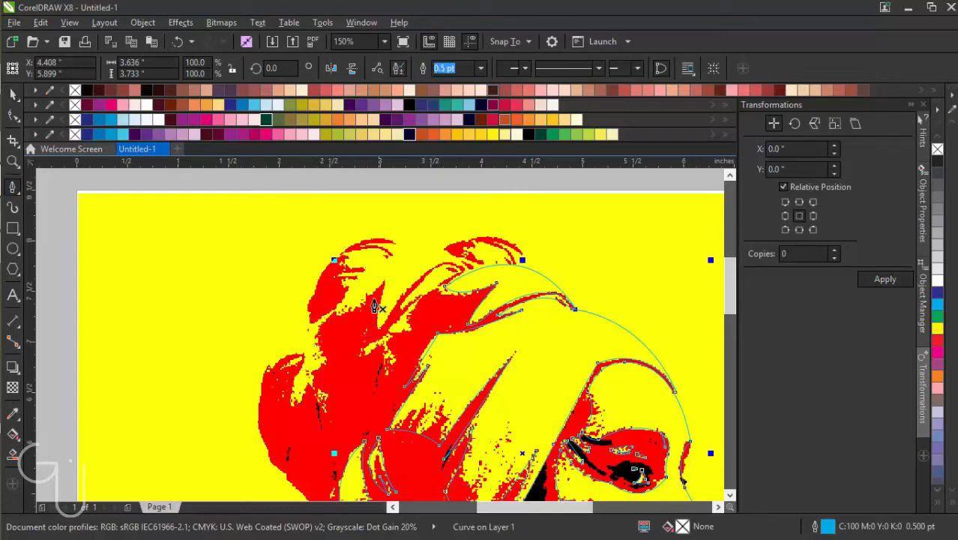
{"action": "scroll", "coordinate": [373, 303], "scroll_direction": "up", "scroll_amount": 2}
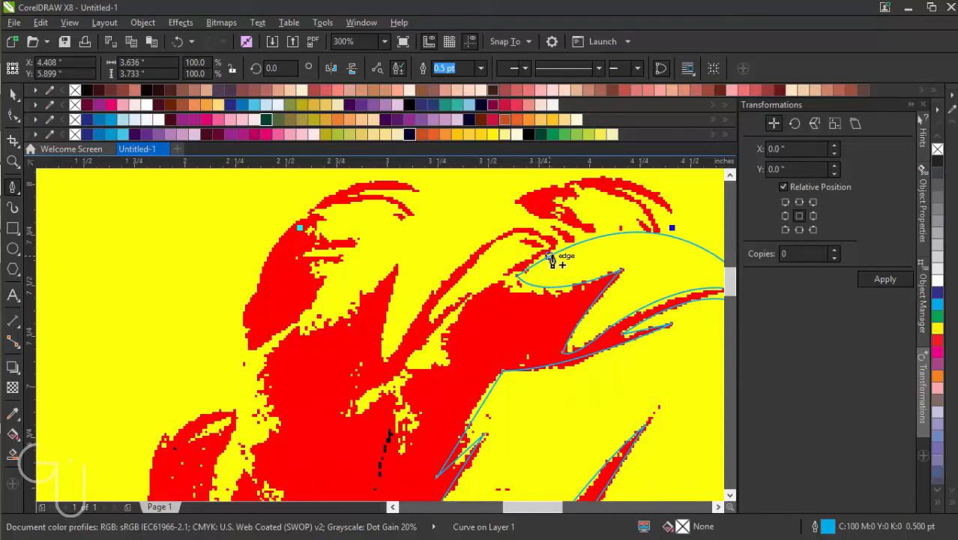
{"action": "left_click", "coordinate": [347, 406]}
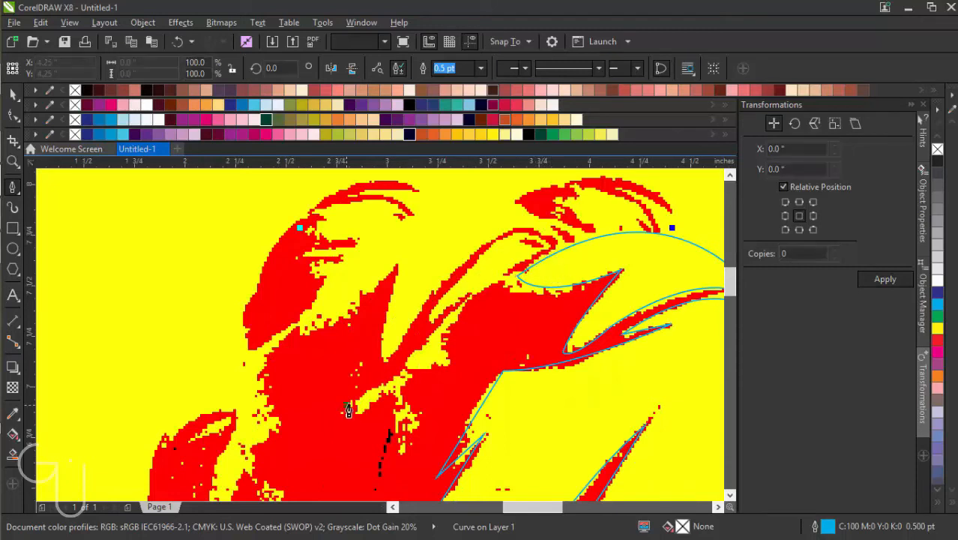
{"action": "left_click_drag", "start_coordinate": [465, 297], "coordinate": [522, 219]}
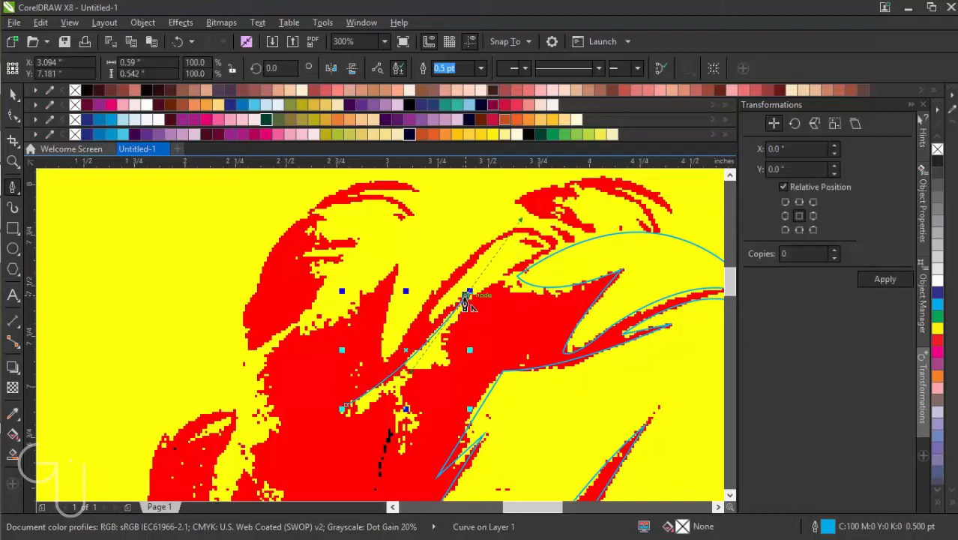
{"action": "left_click", "coordinate": [466, 296], "text": "alt"}
{"action": "left_click_drag", "start_coordinate": [429, 324], "coordinate": [422, 337]}
{"action": "left_click_drag", "start_coordinate": [548, 244], "coordinate": [607, 287]}
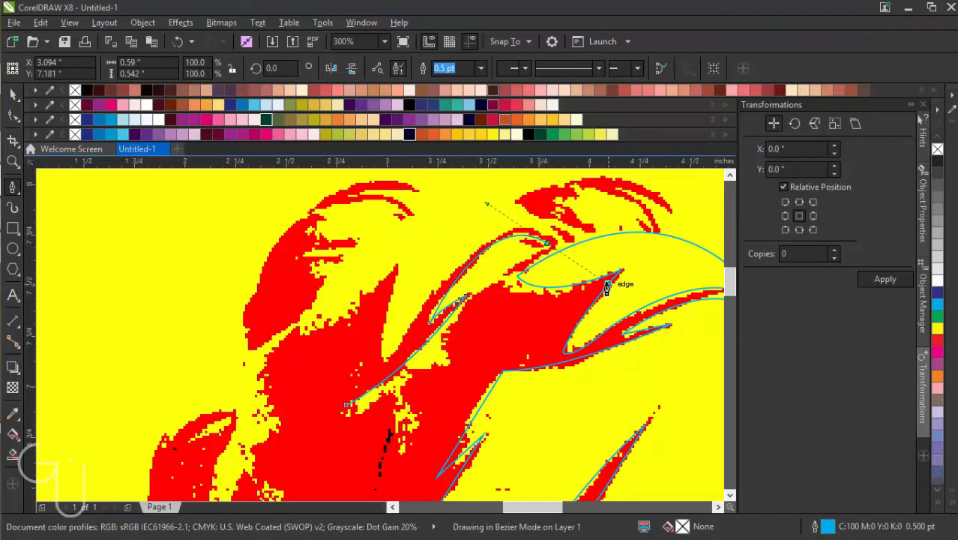
{"action": "key", "text": "space"}
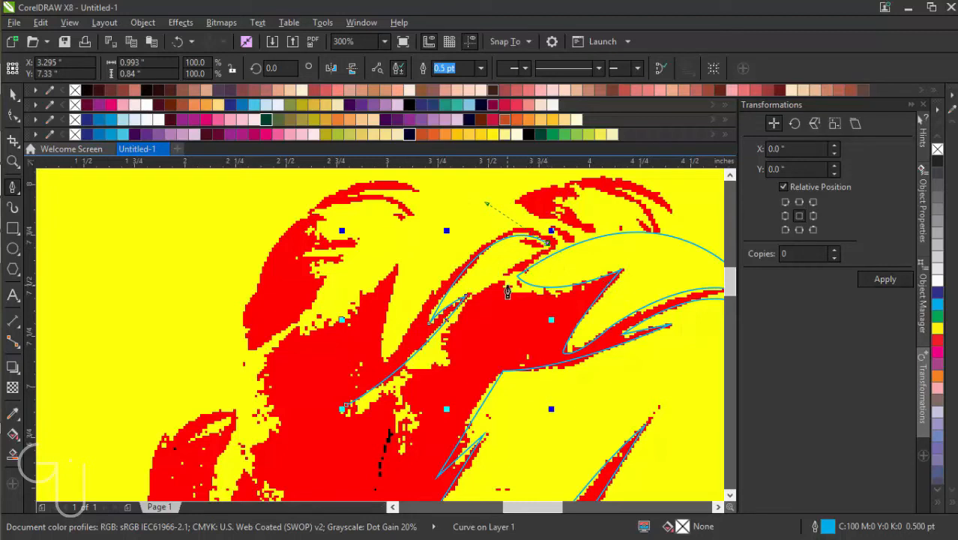
Step: Extend the curve across the existing headwrap outline and down the edge of the red fold, undoing the straight segment past its corner
{"action": "left_click_drag", "start_coordinate": [501, 273], "coordinate": [483, 282]}
{"action": "left_click_drag", "start_coordinate": [580, 272], "coordinate": [627, 248]}
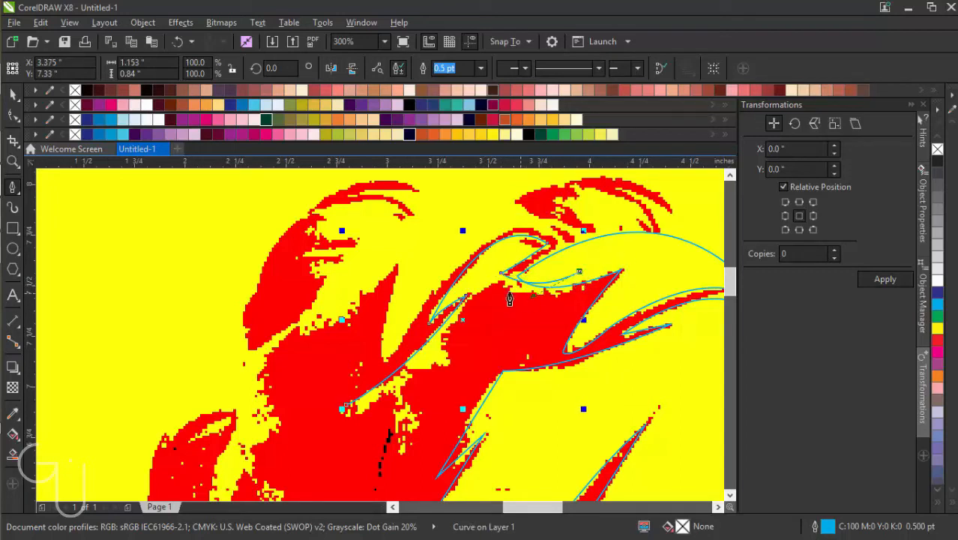
{"action": "mouse_move", "coordinate": [500, 285]}
{"action": "left_mouse_down"}
{"action": "mouse_move", "coordinate": [448, 261]}
{"action": "mouse_move", "coordinate": [460, 262]}
{"action": "left_mouse_up"}
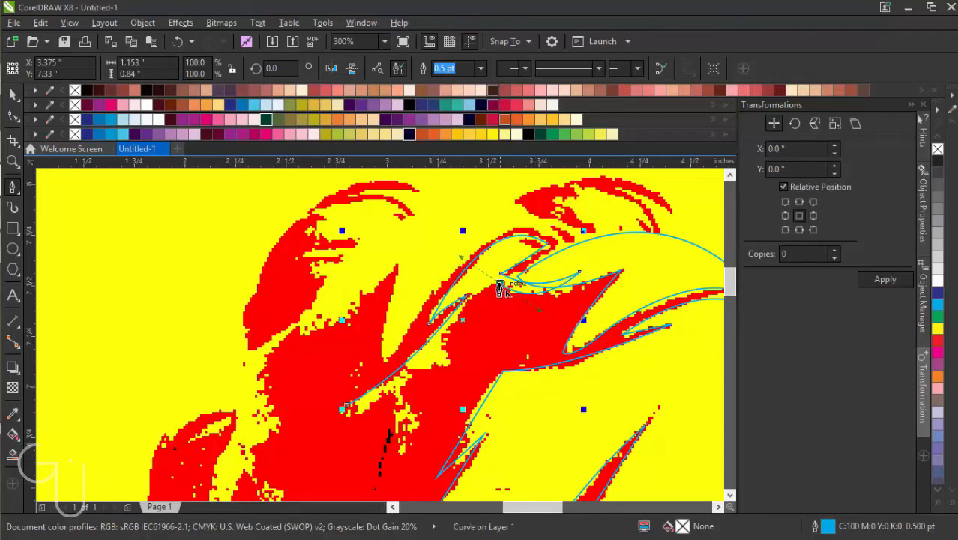
{"action": "mouse_move", "coordinate": [451, 366]}
{"action": "left_mouse_down"}
{"action": "mouse_move", "coordinate": [454, 417]}
{"action": "mouse_move", "coordinate": [469, 426]}
{"action": "left_mouse_up"}
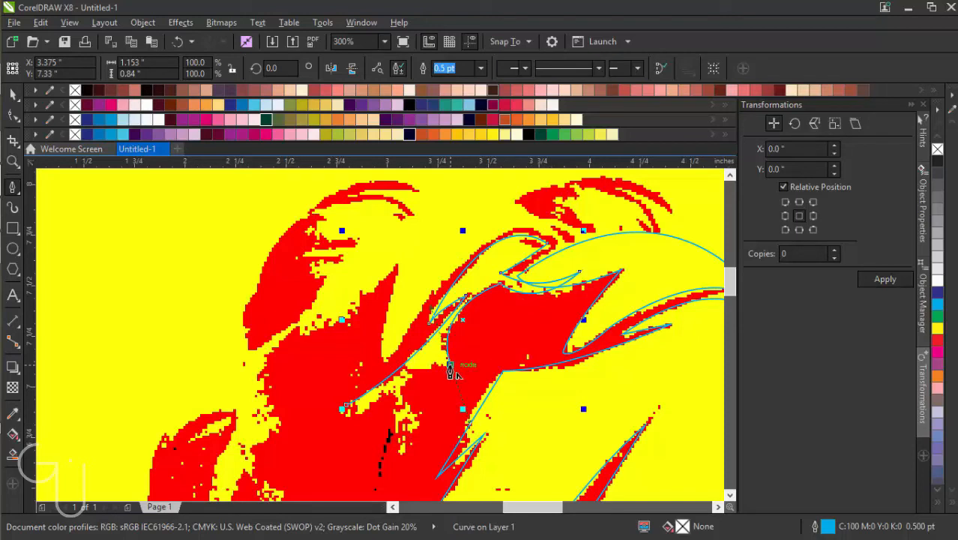
{"action": "left_click_drag", "start_coordinate": [401, 457], "coordinate": [401, 459]}
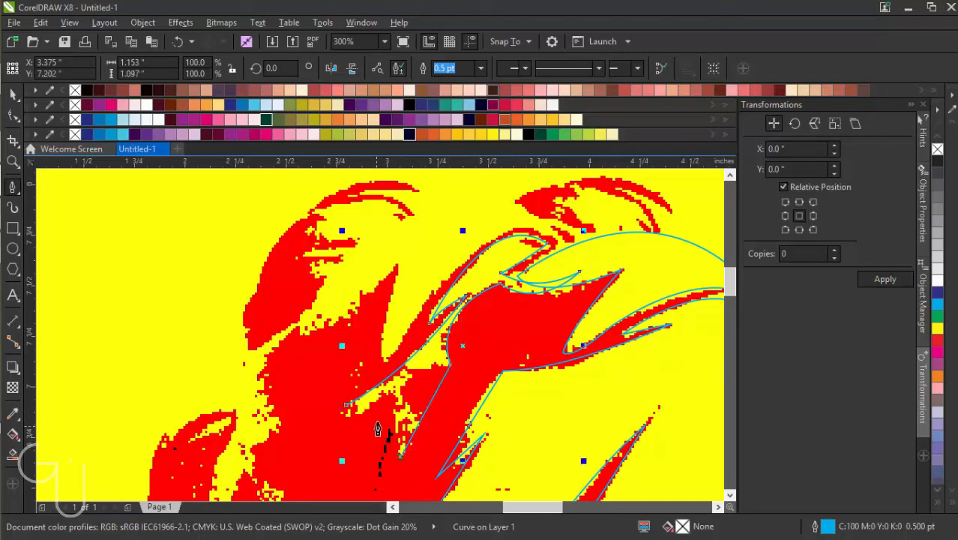
{"action": "key", "text": "ctrl+z"}
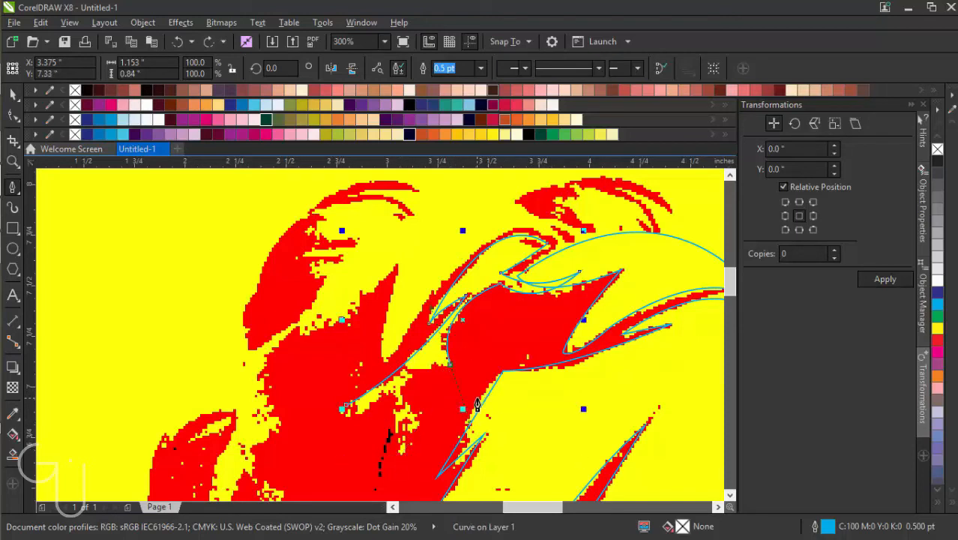
Step: Add the jagged base points, close the curve at about 1.15 by 1.09 inches, and weld it to the face curve
{"action": "left_click", "coordinate": [438, 387]}
{"action": "left_click", "coordinate": [407, 380]}
{"action": "left_click", "coordinate": [429, 404]}
{"action": "left_click", "coordinate": [404, 454]}
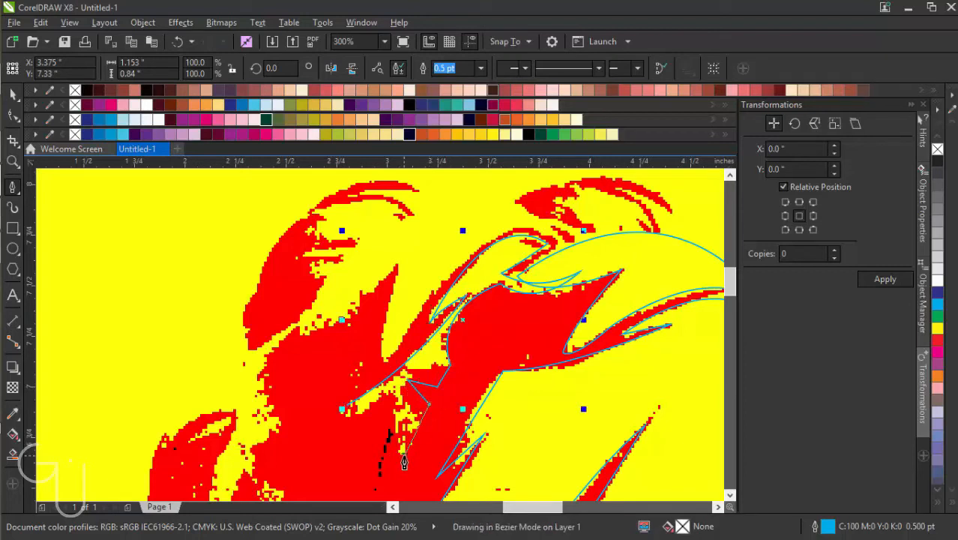
{"action": "left_click", "coordinate": [365, 417]}
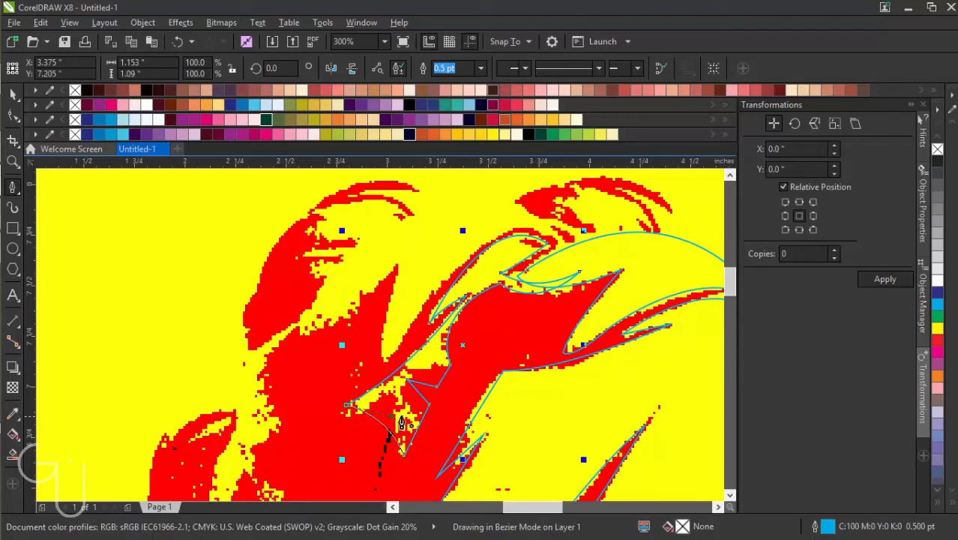
{"action": "left_click", "coordinate": [347, 405]}
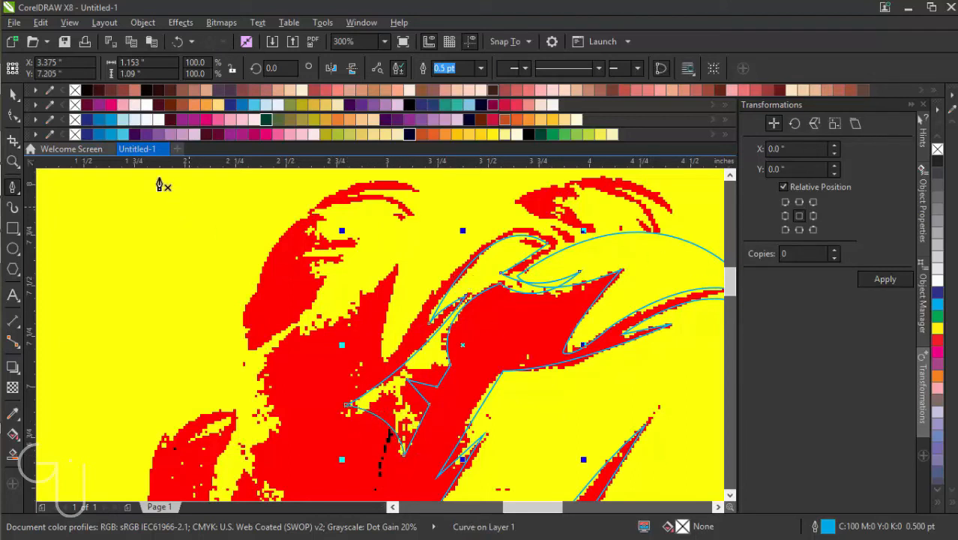
{"action": "left_click", "coordinate": [406, 72]}
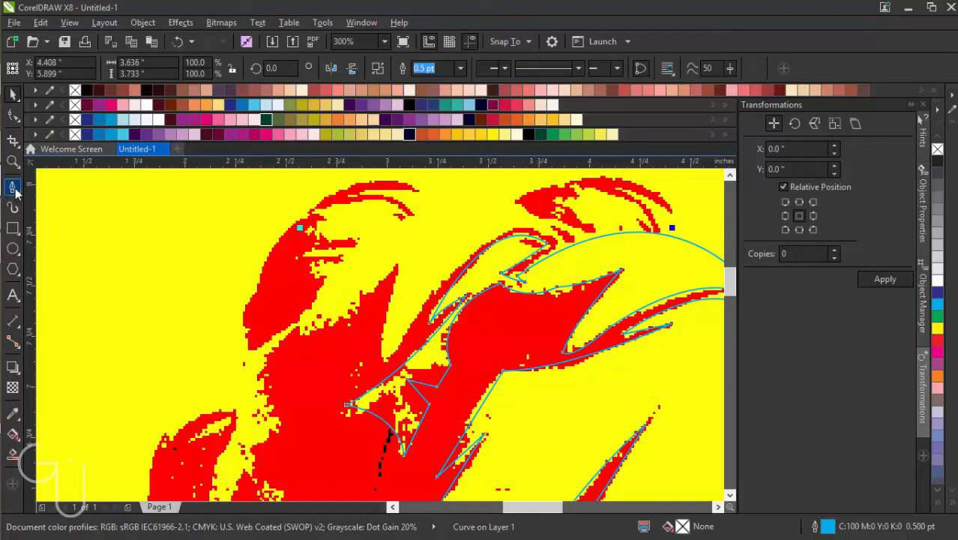
Step: Start a Pen curve over the front upper headwrap fold, tracing its outer edge, thin red strand and inner yellow arc
{"action": "left_click", "coordinate": [13, 188]}
{"action": "scroll", "coordinate": [508, 333], "scroll_direction": "down", "scroll_amount": 1}
{"action": "scroll", "coordinate": [592, 266], "scroll_direction": "up", "scroll_amount": 1}
{"action": "left_click", "coordinate": [595, 317]}
{"action": "left_click_drag", "start_coordinate": [529, 255], "coordinate": [484, 252]}
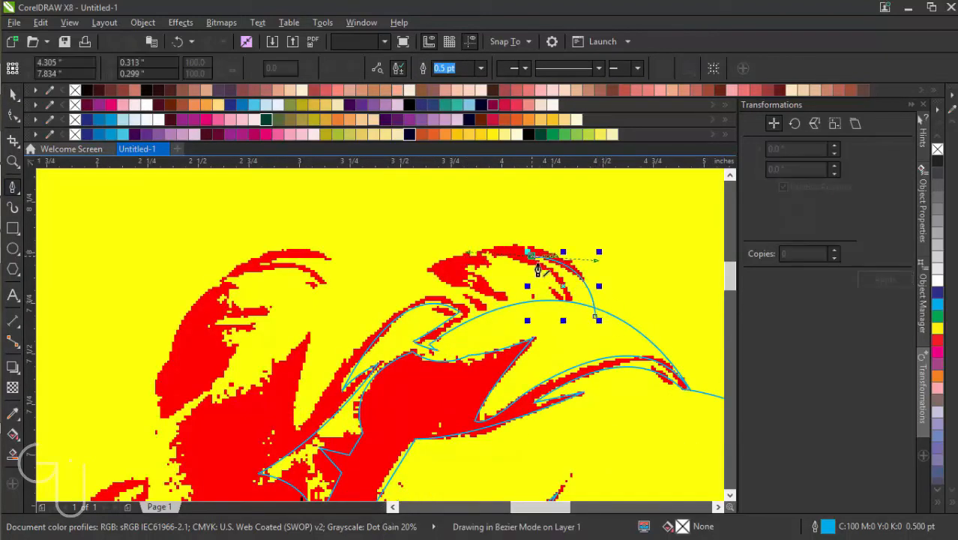
{"action": "left_click", "coordinate": [529, 256], "text": "alt"}
{"action": "left_click_drag", "start_coordinate": [571, 315], "coordinate": [565, 350]}
{"action": "left_click", "coordinate": [571, 314], "text": "alt"}
{"action": "left_click_drag", "start_coordinate": [464, 271], "coordinate": [377, 315]}
{"action": "left_click", "coordinate": [465, 271], "text": "alt"}
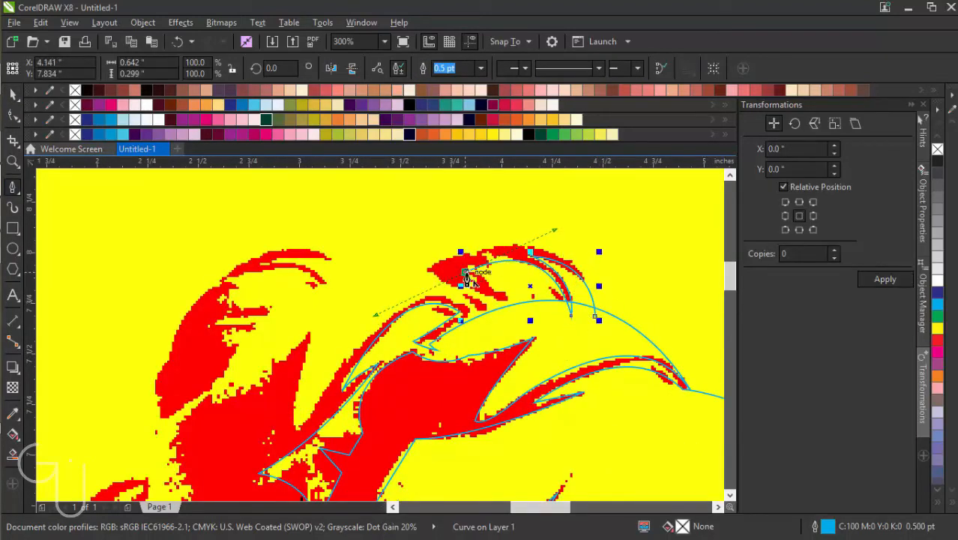
Step: Finish the front fold curve around the red wedge, close it, and weld it to the main face curve
{"action": "left_click_drag", "start_coordinate": [507, 297], "coordinate": [517, 321]}
{"action": "left_click", "coordinate": [433, 271]}
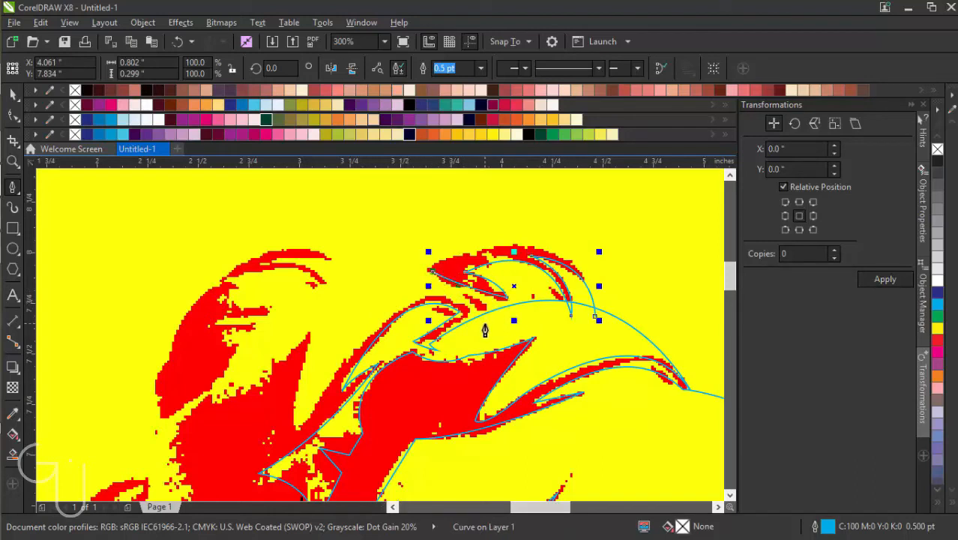
{"action": "left_click", "coordinate": [485, 329]}
{"action": "left_click_drag", "start_coordinate": [595, 316], "coordinate": [594, 338]}
{"action": "key", "text": "space"}
{"action": "left_click", "coordinate": [564, 302], "text": "shift"}
{"action": "left_click", "coordinate": [402, 68]}
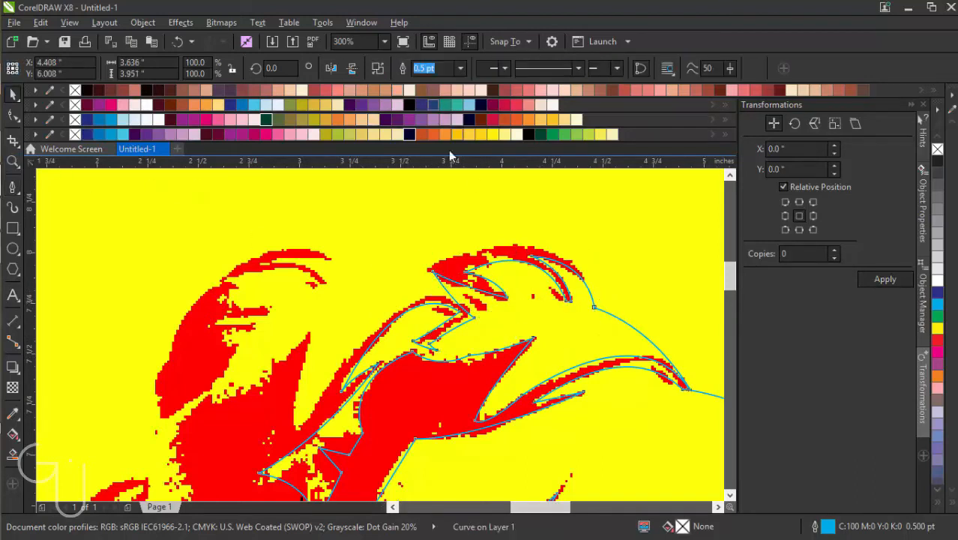
Step: Draw a small closed Pen shape around the red fleck below the front fold's wedge and combine it with the main curve
{"action": "key", "text": "z"}
{"action": "left_click_drag", "start_coordinate": [374, 233], "coordinate": [609, 346]}
{"action": "left_click", "coordinate": [12, 187]}
{"action": "left_click", "coordinate": [293, 350]}
{"action": "left_click_drag", "start_coordinate": [384, 386], "coordinate": [407, 388]}
{"action": "left_click", "coordinate": [384, 386], "text": "alt"}
{"action": "left_click", "coordinate": [348, 410]}
{"action": "left_click_drag", "start_coordinate": [293, 350], "coordinate": [308, 392]}
{"action": "key", "text": "space"}
{"action": "left_click", "coordinate": [373, 348], "text": "shift"}
{"action": "key", "text": "ctrl+l"}
{"action": "key", "text": "Escape"}
Step: Draw a tiny closed Pen sliver around the red fleck beside the lower end of the front fold's strand
{"action": "scroll", "coordinate": [339, 392], "scroll_direction": "down", "scroll_amount": 1}
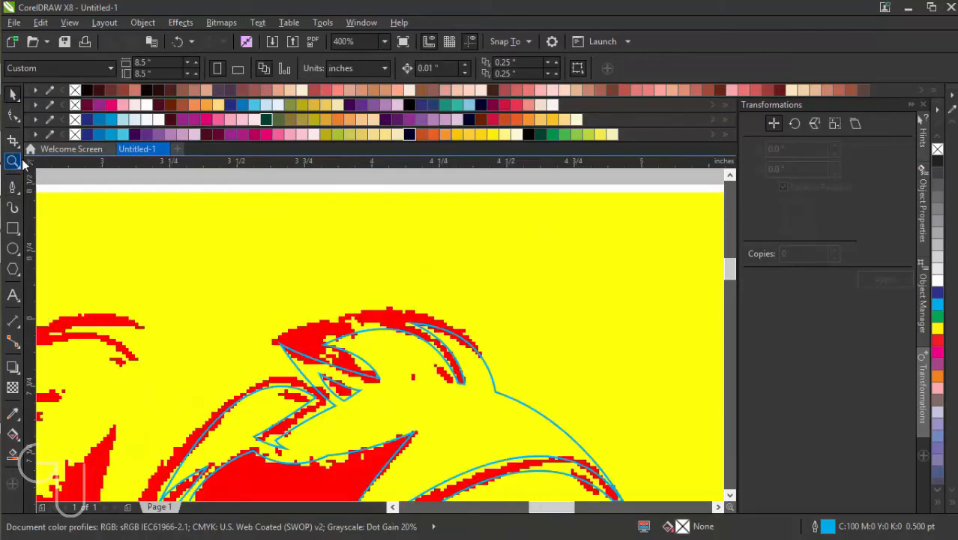
{"action": "left_click", "coordinate": [19, 161]}
{"action": "left_click_drag", "start_coordinate": [329, 310], "coordinate": [510, 397]}
{"action": "left_click", "coordinate": [13, 187]}
{"action": "left_click", "coordinate": [518, 444]}
{"action": "left_click", "coordinate": [443, 375]}
{"action": "left_click_drag", "start_coordinate": [519, 444], "coordinate": [450, 459]}
{"action": "key", "text": "space"}
{"action": "key", "text": "Escape"}
{"action": "scroll", "coordinate": [475, 431], "scroll_direction": "down", "scroll_amount": 4}
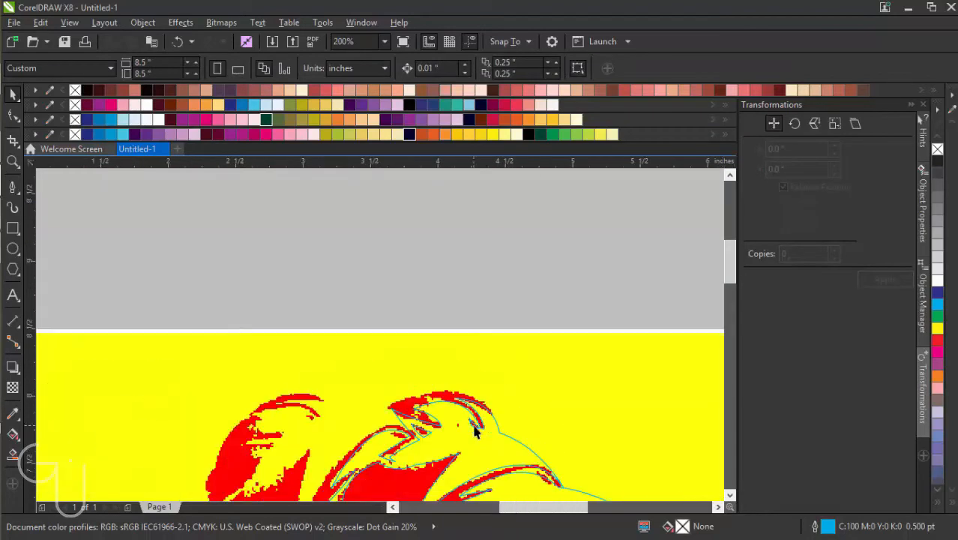
{"action": "left_click_drag", "start_coordinate": [729, 266], "coordinate": [728, 281]}
{"action": "key", "text": "space"}
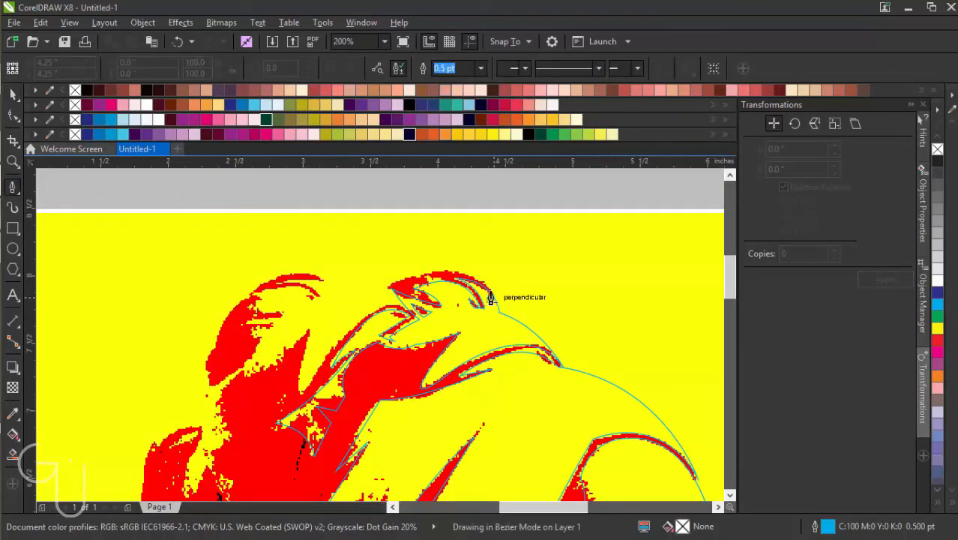
{"action": "left_click", "coordinate": [491, 297]}
{"action": "left_click_drag", "start_coordinate": [322, 280], "coordinate": [156, 334]}
{"action": "key", "text": "ctrl+z"}
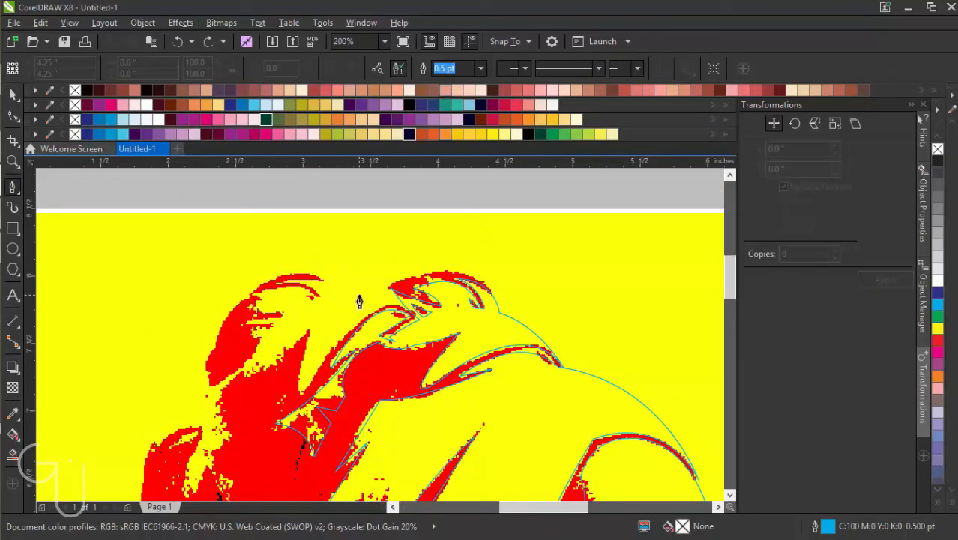
Step: Try posterizing the reference photo with more levels to reveal the headwrap folds, and start a Pen curve over the rear fold
{"action": "left_click", "coordinate": [181, 22]}
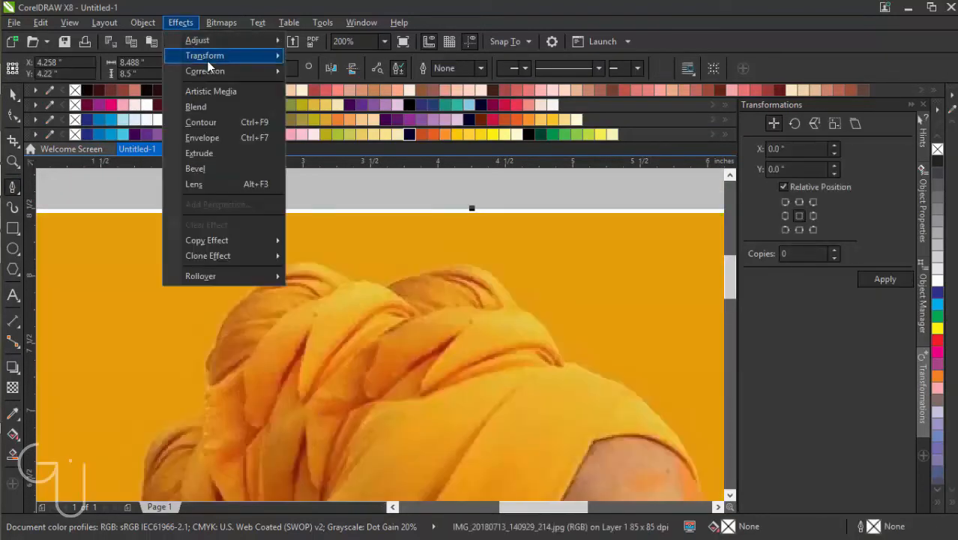
{"action": "mouse_move", "coordinate": [214, 56]}
{"action": "left_click", "coordinate": [308, 91]}
{"action": "left_click_drag", "start_coordinate": [381, 219], "coordinate": [613, 165]}
{"action": "left_click", "coordinate": [753, 257]}
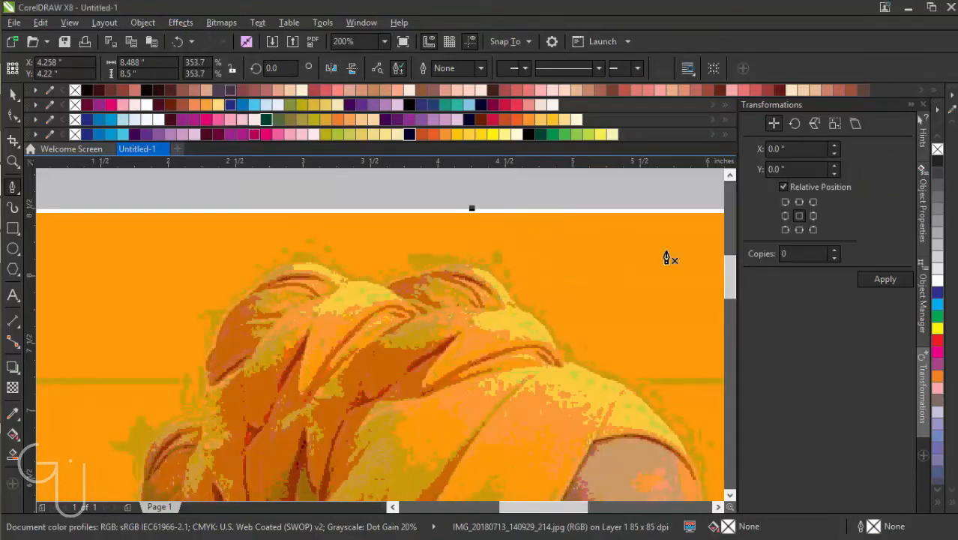
{"action": "left_click", "coordinate": [402, 299]}
{"action": "left_click_drag", "start_coordinate": [345, 280], "coordinate": [306, 280]}
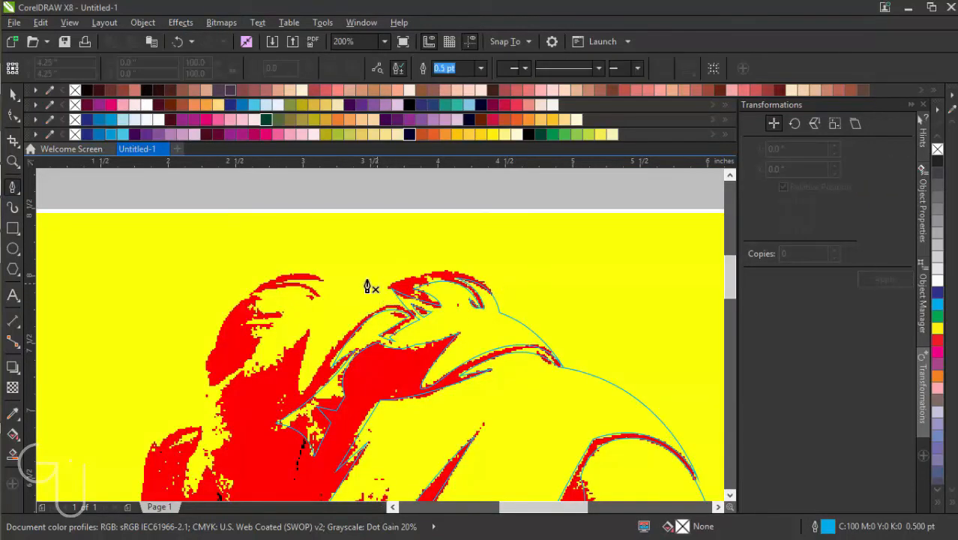
Step: Trace the yellow patch of the rear headwrap fold with the Pen, from the front wedge's tip around the red spike and back
{"action": "left_click", "coordinate": [384, 285]}
{"action": "left_click_drag", "start_coordinate": [244, 373], "coordinate": [209, 486]}
{"action": "left_click", "coordinate": [243, 373], "text": "alt"}
{"action": "left_click_drag", "start_coordinate": [308, 330], "coordinate": [323, 292]}
{"action": "left_click", "coordinate": [308, 331], "text": "alt"}
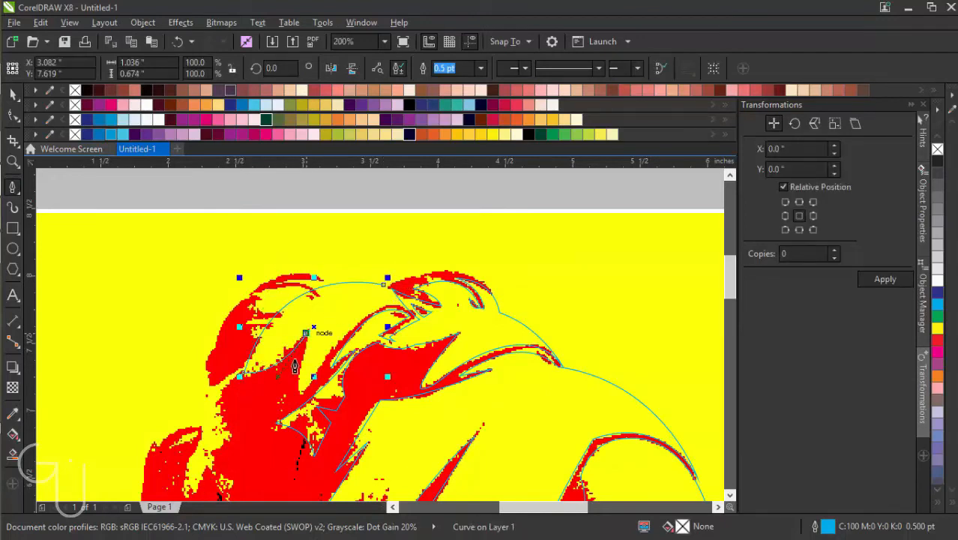
{"action": "mouse_move", "coordinate": [283, 372]}
{"action": "left_mouse_down"}
{"action": "mouse_move", "coordinate": [264, 387]}
{"action": "mouse_move", "coordinate": [318, 389]}
{"action": "left_mouse_up"}
{"action": "left_click", "coordinate": [283, 372], "text": "alt"}
{"action": "left_click", "coordinate": [303, 389], "text": "alt"}
{"action": "left_click", "coordinate": [395, 302], "text": "alt"}
{"action": "mouse_move", "coordinate": [396, 301]}
{"action": "left_mouse_down"}
{"action": "mouse_move", "coordinate": [409, 306]}
{"action": "mouse_move", "coordinate": [400, 294]}
{"action": "left_mouse_up"}
Step: Draw a closed Pen curve about 1.24 by 0.35 inches over the headwrap's crest, and weld all the curves together
{"action": "left_click", "coordinate": [494, 286]}
{"action": "left_click_drag", "start_coordinate": [326, 278], "coordinate": [242, 353]}
{"action": "left_click", "coordinate": [326, 278], "text": "alt"}
{"action": "left_click_drag", "start_coordinate": [495, 287], "coordinate": [434, 256]}
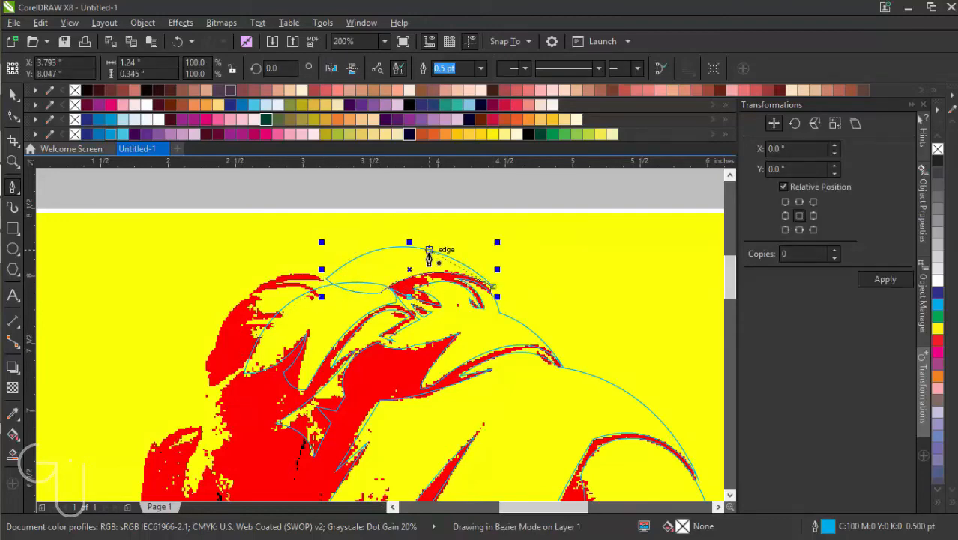
{"action": "scroll", "coordinate": [283, 266], "scroll_direction": "down", "scroll_amount": 1}
{"action": "double_click", "coordinate": [13, 96]}
{"action": "left_click", "coordinate": [401, 68]}
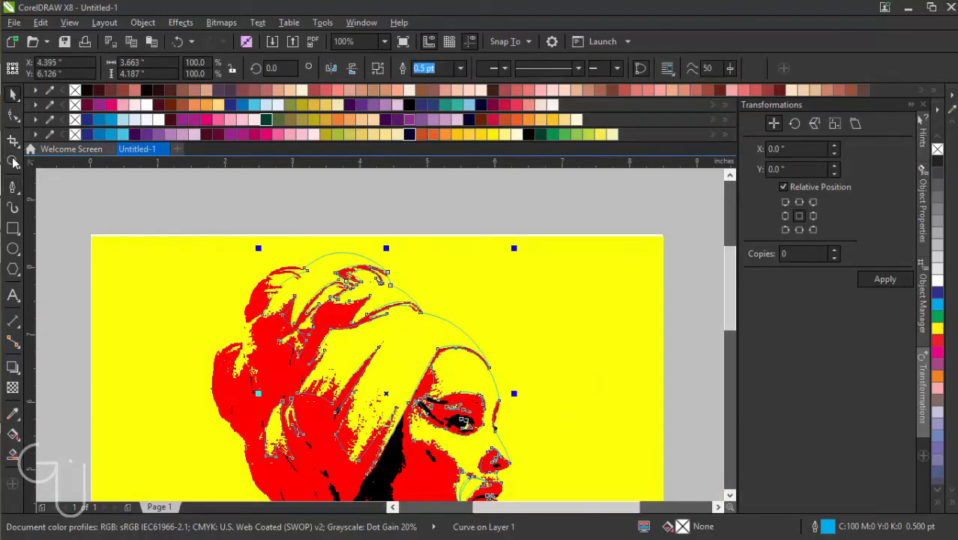
Step: Trace the yellow notch beside the lower rear headwrap lobe and the bulge above it, about 0.29 by 0.49 inches, with Pen curves
{"action": "left_click", "coordinate": [13, 161]}
{"action": "left_click_drag", "start_coordinate": [197, 301], "coordinate": [390, 411]}
{"action": "left_click", "coordinate": [12, 187]}
{"action": "left_click", "coordinate": [271, 383]}
{"action": "left_click_drag", "start_coordinate": [264, 310], "coordinate": [318, 279]}
{"action": "left_click", "coordinate": [265, 311], "text": "alt"}
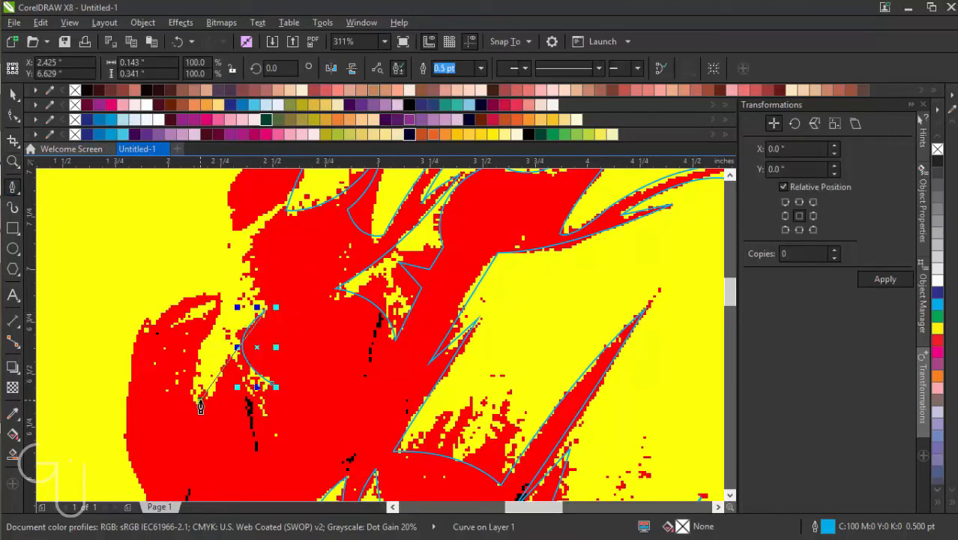
{"action": "left_click_drag", "start_coordinate": [199, 400], "coordinate": [222, 469]}
{"action": "left_click", "coordinate": [228, 345]}
{"action": "scroll", "coordinate": [240, 333], "scroll_direction": "down", "scroll_amount": 1}
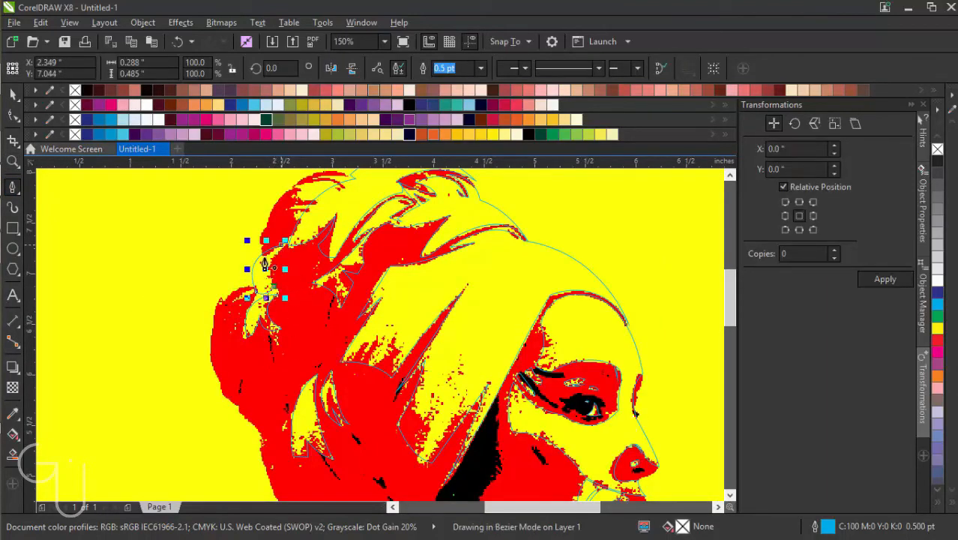
Step: Draw a closed Pen crescent along the outer edge of the rear upper fold, and weld all the curves together
{"action": "scroll", "coordinate": [232, 212], "scroll_direction": "up", "scroll_amount": 2}
{"action": "left_click", "coordinate": [347, 270]}
{"action": "left_click_drag", "start_coordinate": [276, 306], "coordinate": [278, 351]}
{"action": "left_click", "coordinate": [277, 305], "text": "alt"}
{"action": "mouse_move", "coordinate": [347, 270]}
{"action": "left_mouse_down"}
{"action": "mouse_move", "coordinate": [294, 269]}
{"action": "mouse_move", "coordinate": [417, 337]}
{"action": "left_mouse_up"}
{"action": "key", "text": "space"}
{"action": "key", "text": "ctrl+a"}
{"action": "left_click", "coordinate": [400, 68]}
Step: Start a Pen curve along the rear upper fold's inner highlight, looping around the thin red strand, about 0.59 by 0.16 inches
{"action": "left_click", "coordinate": [13, 161]}
{"action": "left_click", "coordinate": [13, 187]}
{"action": "left_click", "coordinate": [463, 286]}
{"action": "mouse_move", "coordinate": [282, 264]}
{"action": "left_mouse_down"}
{"action": "mouse_move", "coordinate": [198, 300]}
{"action": "mouse_move", "coordinate": [205, 296]}
{"action": "left_mouse_up"}
{"action": "double_click", "coordinate": [282, 264]}
{"action": "left_click_drag", "start_coordinate": [420, 316], "coordinate": [450, 378]}
{"action": "left_click", "coordinate": [225, 321]}
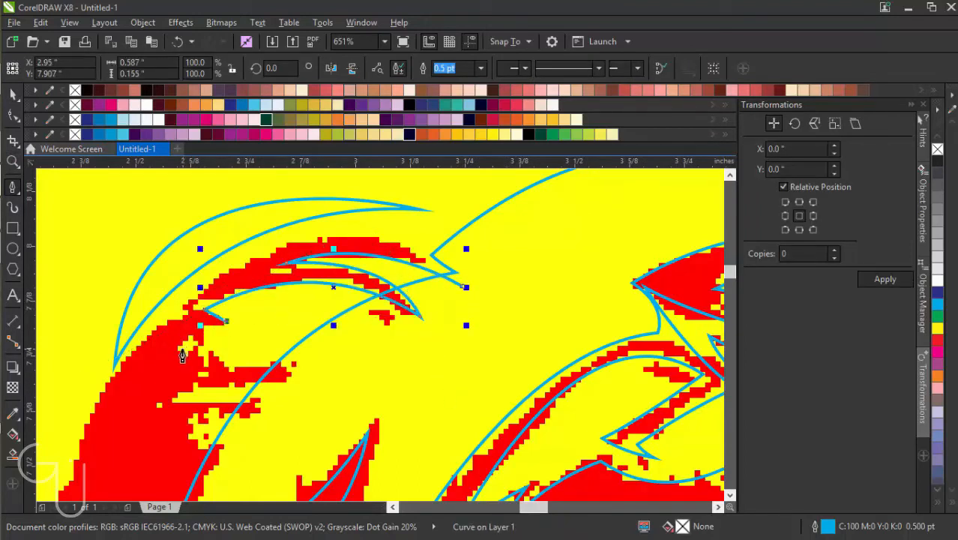
Step: Continue the rear fold curve around the two red spikes projecting into the yellow highlight
{"action": "left_click", "coordinate": [180, 349]}
{"action": "left_click", "coordinate": [299, 369]}
{"action": "left_click", "coordinate": [300, 369], "text": "alt"}
{"action": "left_click", "coordinate": [292, 385]}
{"action": "left_click_drag", "start_coordinate": [156, 408], "coordinate": [101, 458]}
{"action": "left_click", "coordinate": [156, 408], "text": "alt"}
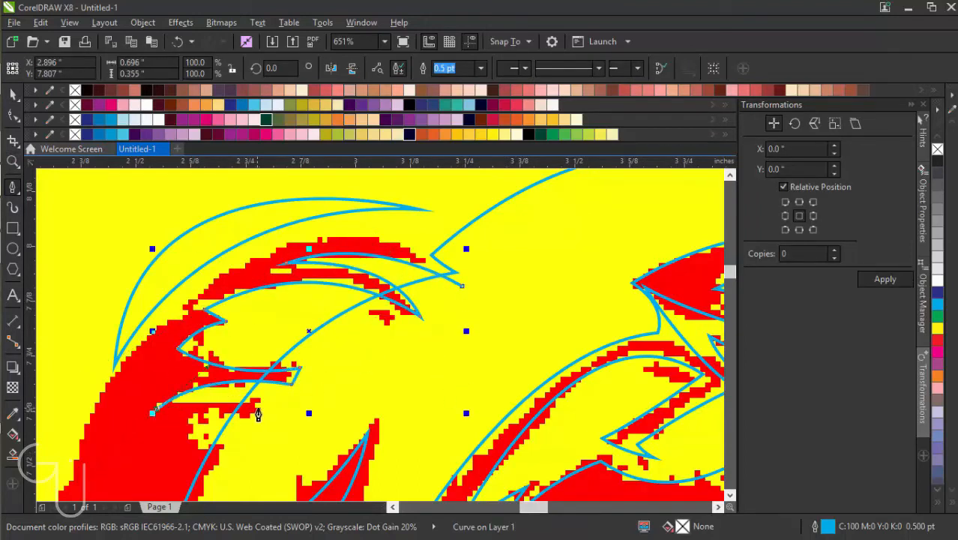
{"action": "left_click_drag", "start_coordinate": [261, 409], "coordinate": [287, 425]}
{"action": "left_click", "coordinate": [261, 408], "text": "alt"}
{"action": "left_click_drag", "start_coordinate": [199, 414], "coordinate": [174, 406]}
Step: Close the rear fold highlight curve at its starting node and merge it with the main headwrap and face curve
{"action": "left_click_drag", "start_coordinate": [249, 458], "coordinate": [301, 466]}
{"action": "left_click_drag", "start_coordinate": [463, 286], "coordinate": [496, 333]}
{"action": "key", "text": "space"}
{"action": "left_click", "coordinate": [525, 189], "text": "shift"}
{"action": "key", "text": "t"}
{"action": "scroll", "coordinate": [480, 260], "scroll_direction": "down", "scroll_amount": 8}
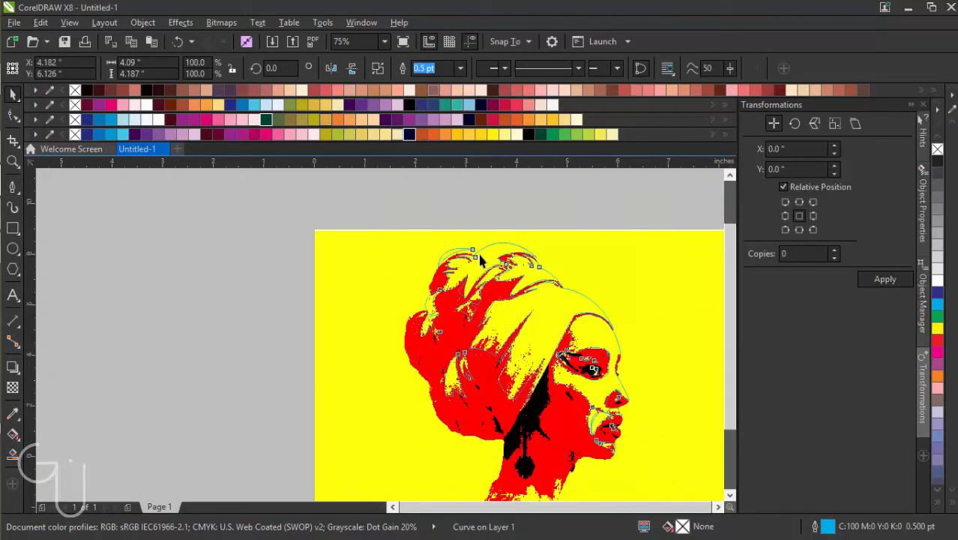
{"action": "scroll", "coordinate": [480, 260], "scroll_direction": "down", "scroll_amount": 3}
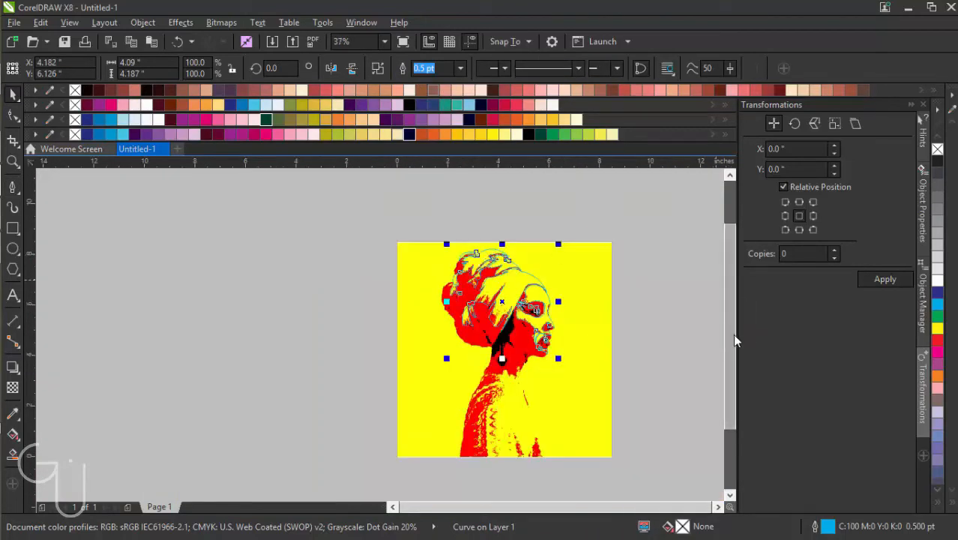
Step: Delete the posterized reference image and fill the traced portrait curve with yellow (C0 M0 Y100 K0)
{"action": "left_click_drag", "start_coordinate": [733, 335], "coordinate": [734, 324]}
{"action": "left_click", "coordinate": [579, 392]}
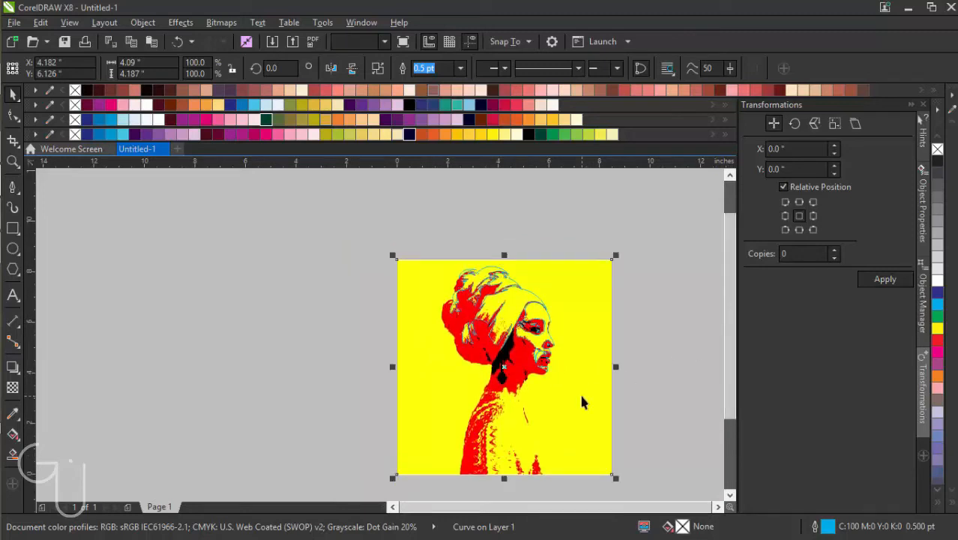
{"action": "key", "text": "Delete"}
{"action": "left_click", "coordinate": [439, 263]}
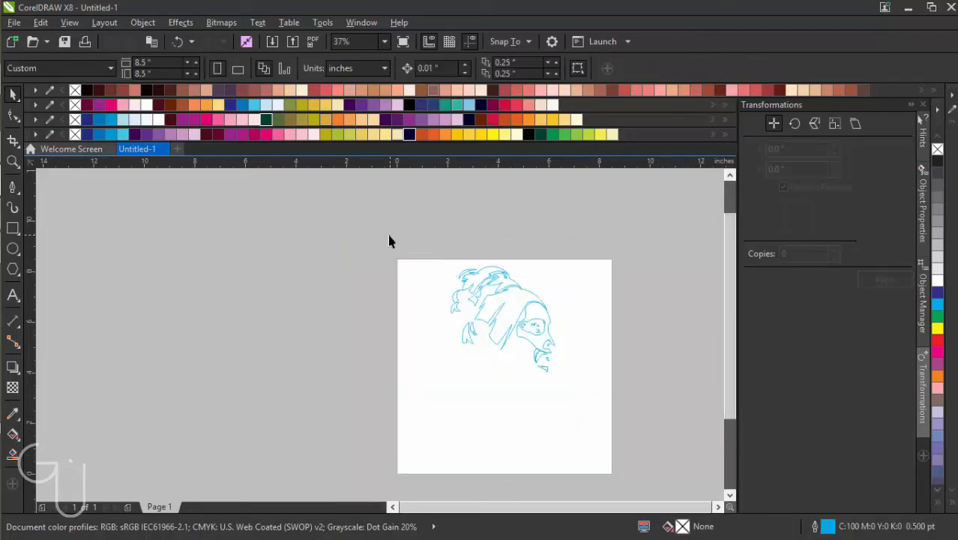
{"action": "left_click_drag", "start_coordinate": [401, 243], "coordinate": [596, 406]}
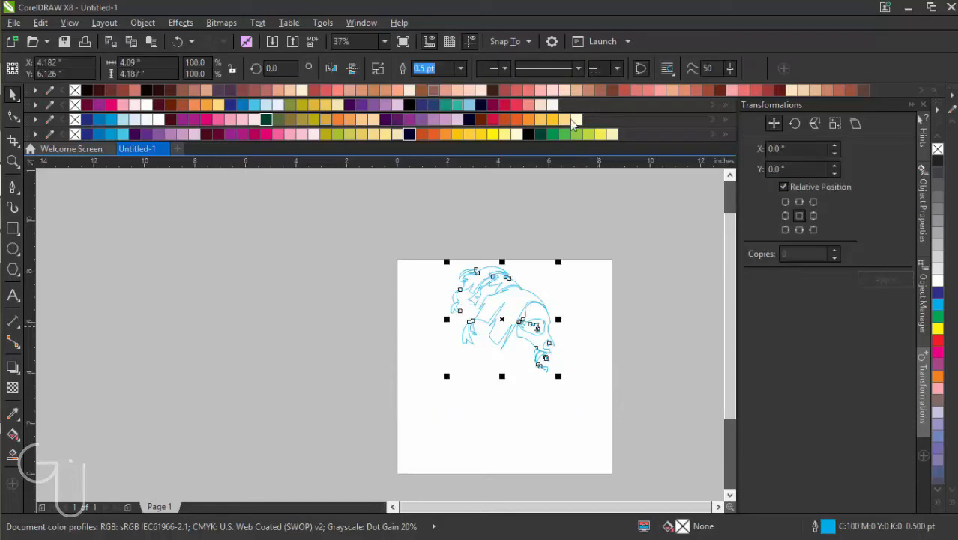
{"action": "left_click", "coordinate": [489, 134]}
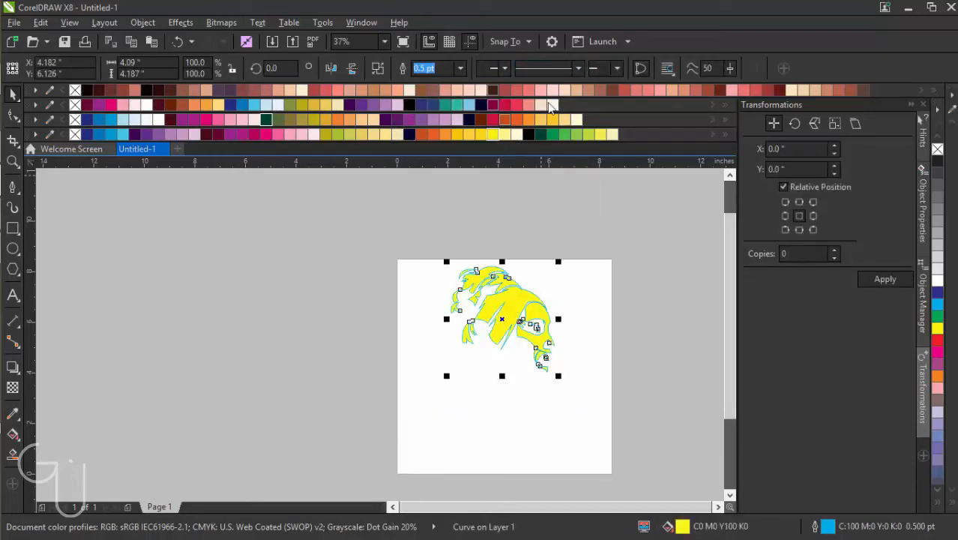
Step: Center the yellow portrait curve on the page
{"action": "left_click", "coordinate": [459, 68]}
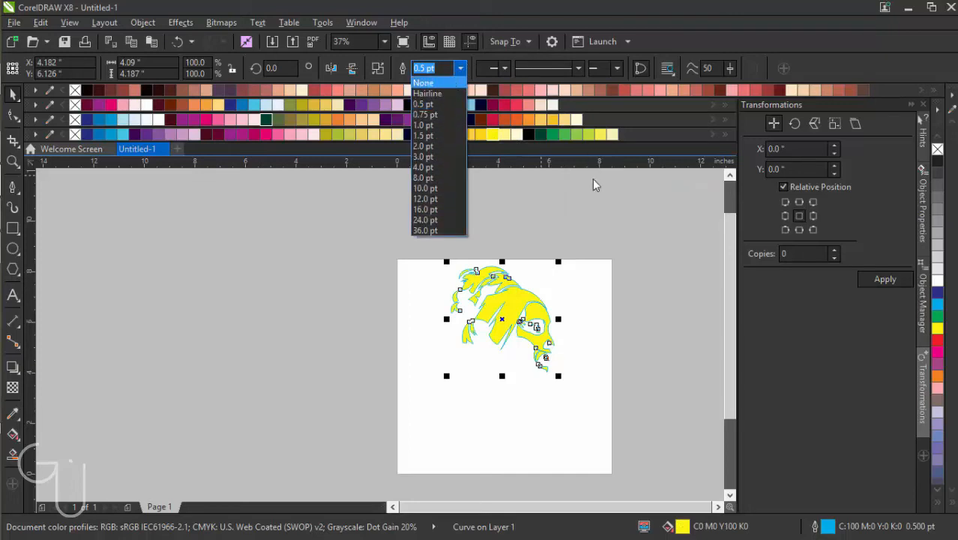
{"action": "left_click", "coordinate": [597, 203]}
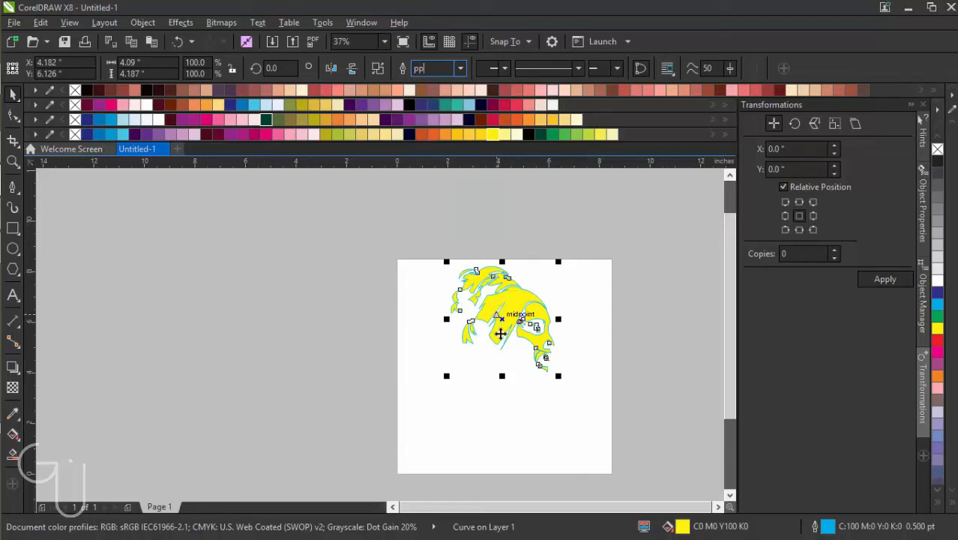
{"action": "left_click_drag", "start_coordinate": [502, 346], "coordinate": [501, 357]}
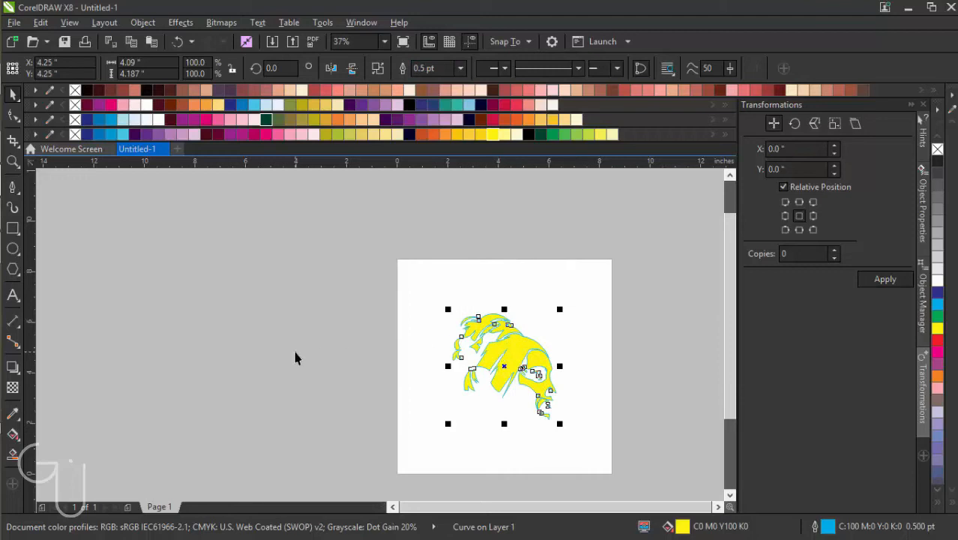
Step: Add a page-sized background rectangle behind the portrait and fill it with dark maroon (C31 M85 Y59 K74)
{"action": "left_click", "coordinate": [383, 43]}
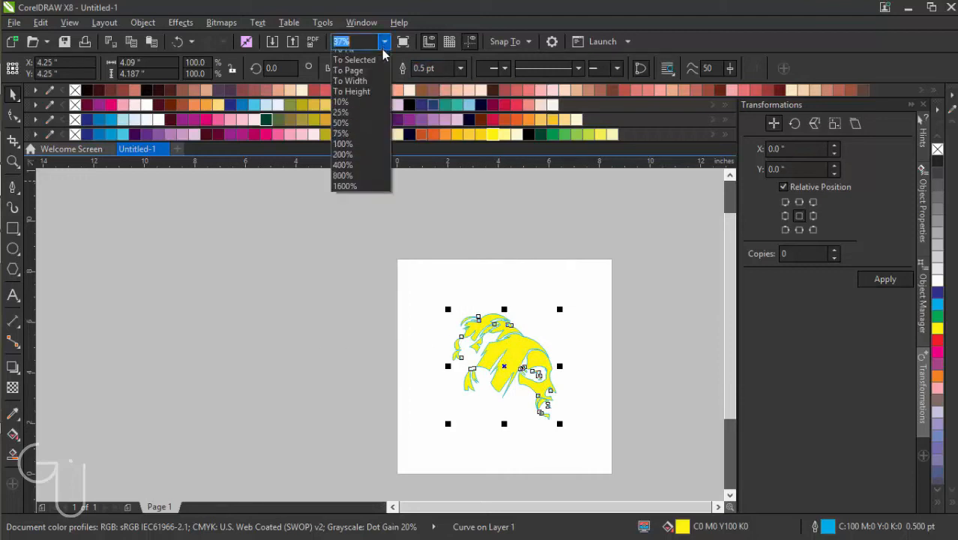
{"action": "left_click", "coordinate": [377, 78]}
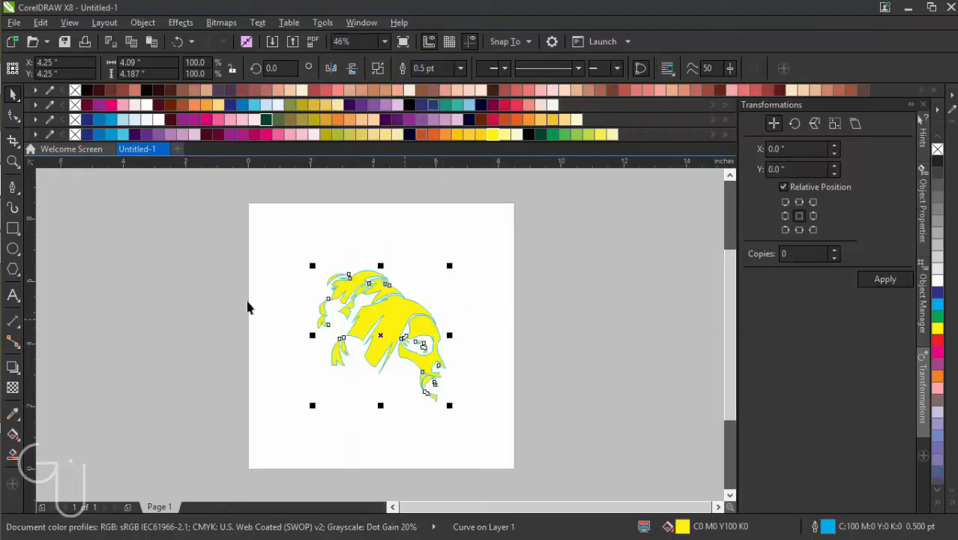
{"action": "scroll", "coordinate": [330, 231], "scroll_direction": "up", "scroll_amount": 2}
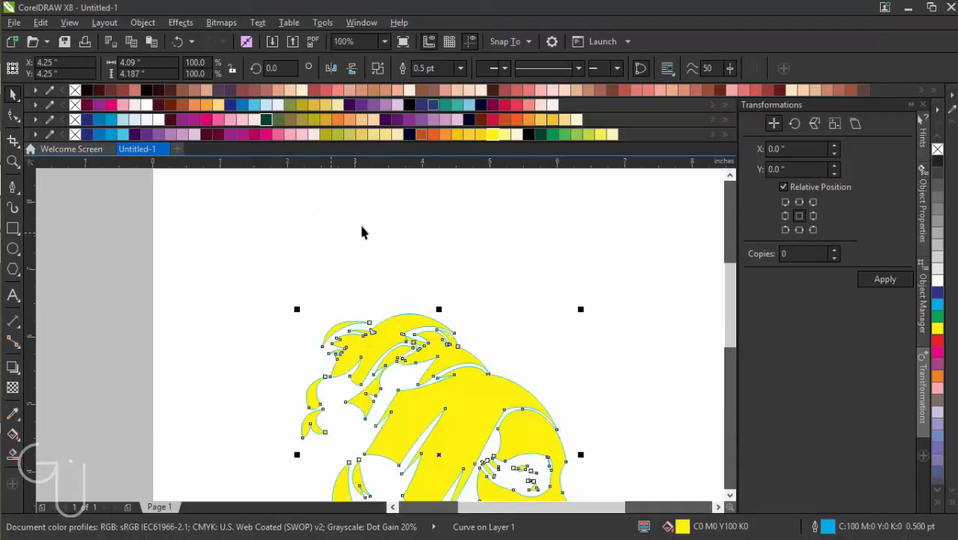
{"action": "scroll", "coordinate": [735, 321], "scroll_direction": "down", "scroll_amount": 3}
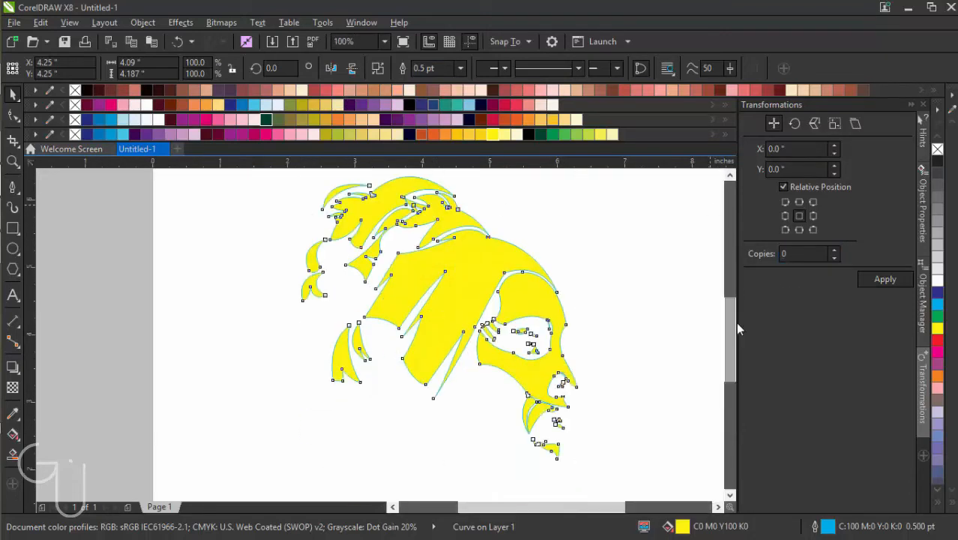
{"action": "double_click", "coordinate": [9, 231]}
{"action": "left_click", "coordinate": [208, 132]}
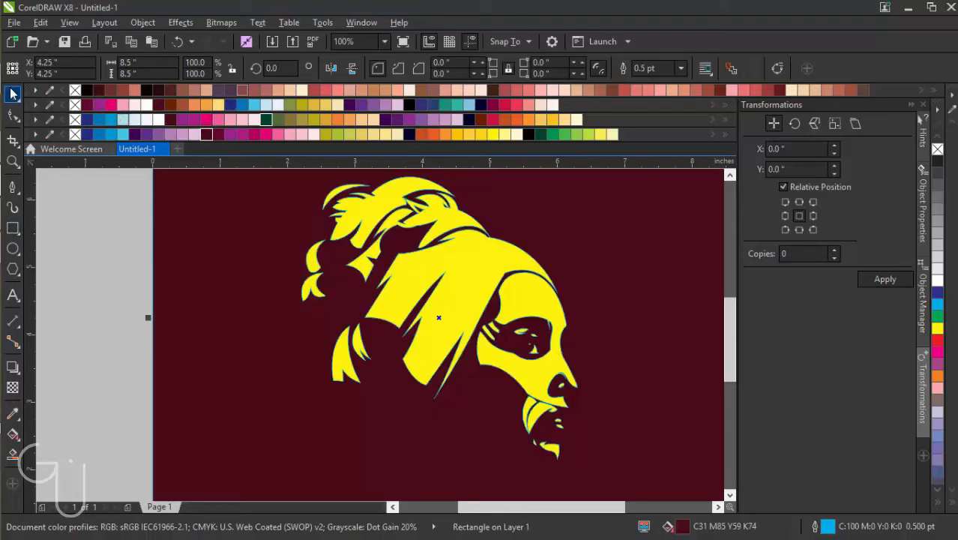
Step: Remove the outline from both the portrait curve and the background rectangle
{"action": "key", "text": "ctrl+a"}
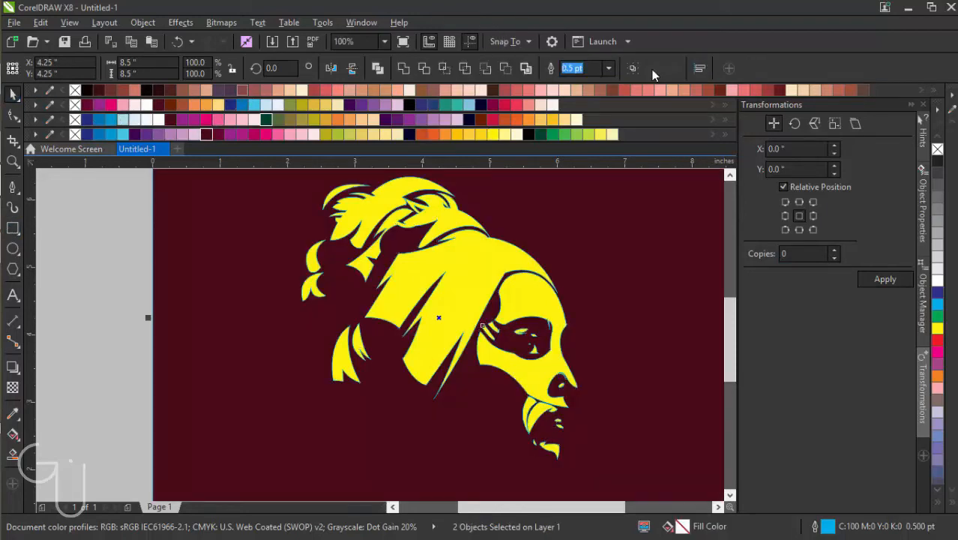
{"action": "left_click", "coordinate": [608, 69]}
{"action": "left_click", "coordinate": [604, 84]}
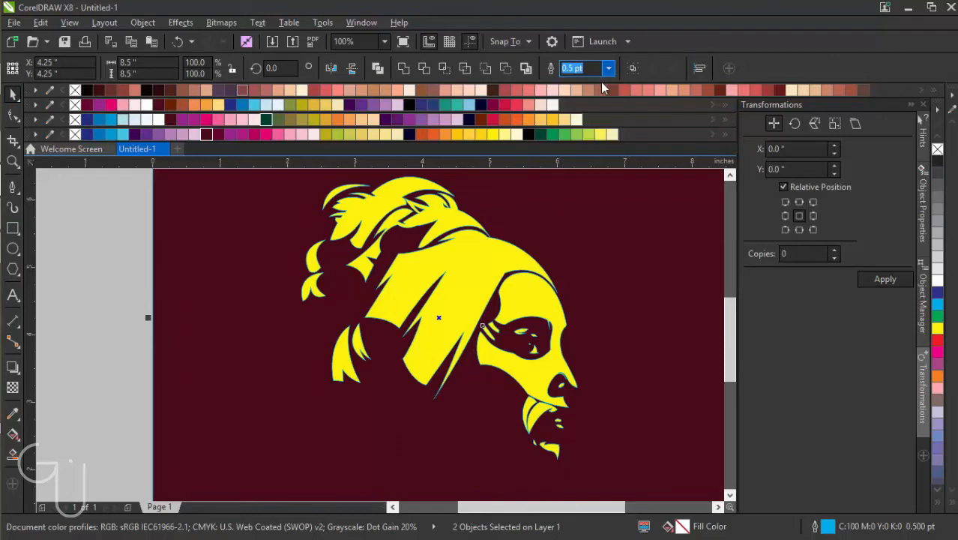
{"action": "left_click", "coordinate": [129, 249]}
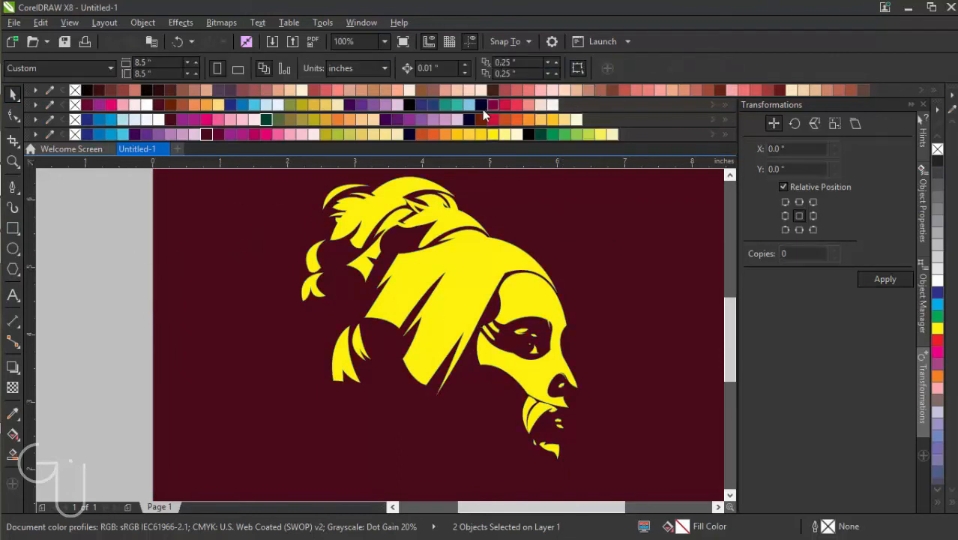
Step: Duplicate the yellow portrait curve and enlarge the copy proportionally to about 4.69 by 4.80 inches
{"action": "left_click", "coordinate": [384, 41]}
{"action": "left_click", "coordinate": [374, 72]}
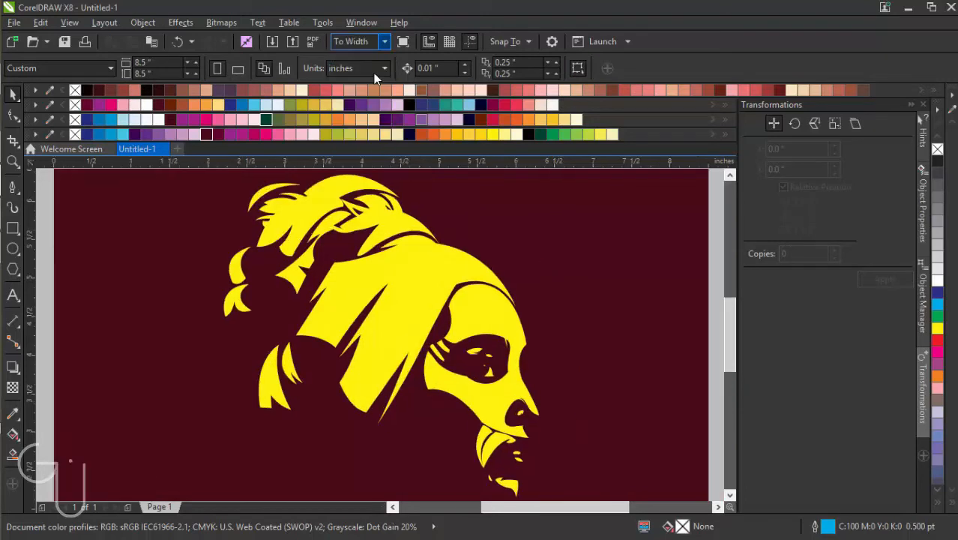
{"action": "left_click_drag", "start_coordinate": [726, 314], "coordinate": [726, 316]}
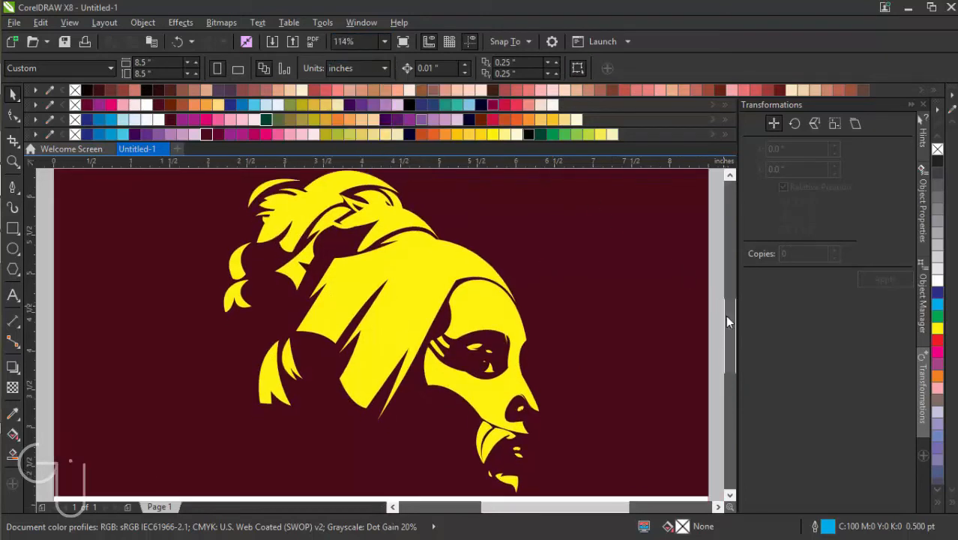
{"action": "key", "text": "F3"}
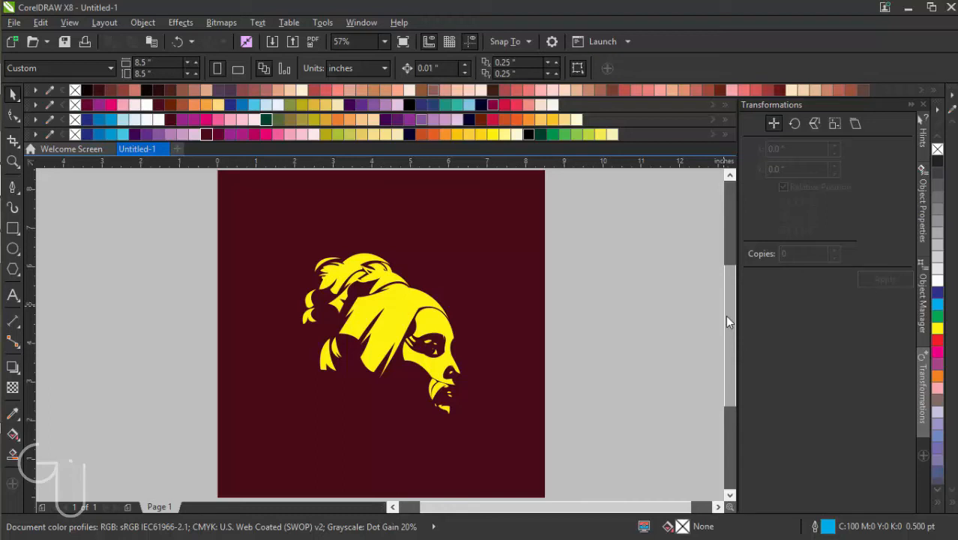
{"action": "scroll", "coordinate": [399, 339], "scroll_direction": "up", "scroll_amount": 3}
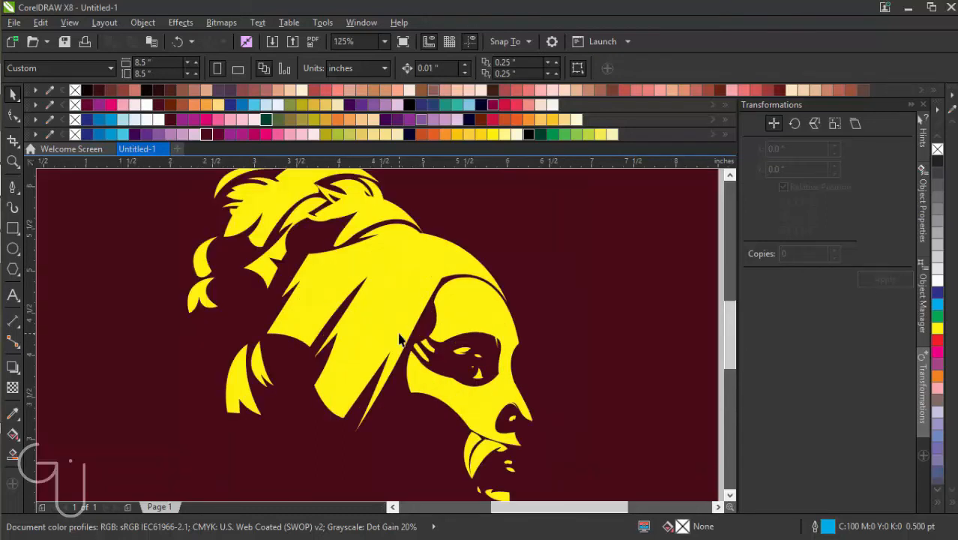
{"action": "left_click", "coordinate": [399, 339]}
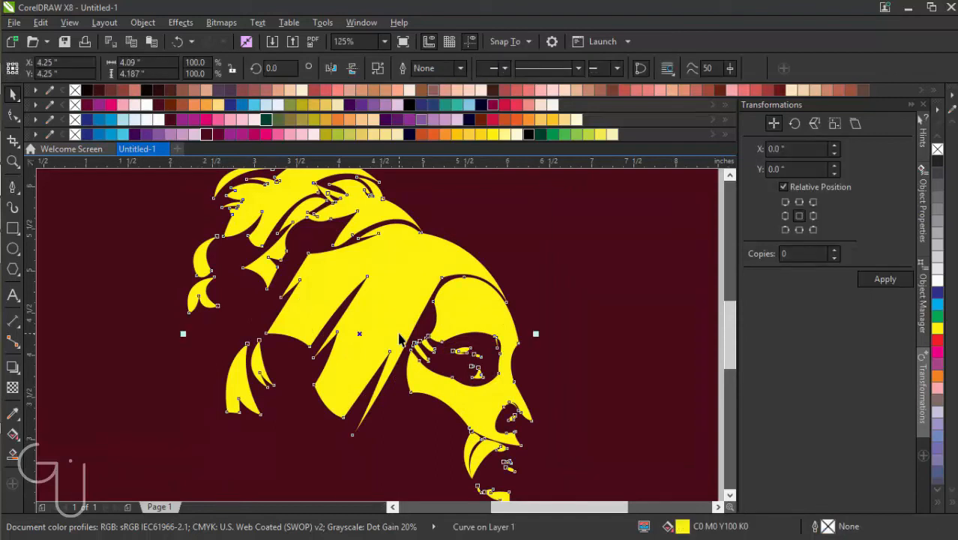
{"action": "scroll", "coordinate": [399, 334], "scroll_direction": "down", "scroll_amount": 3}
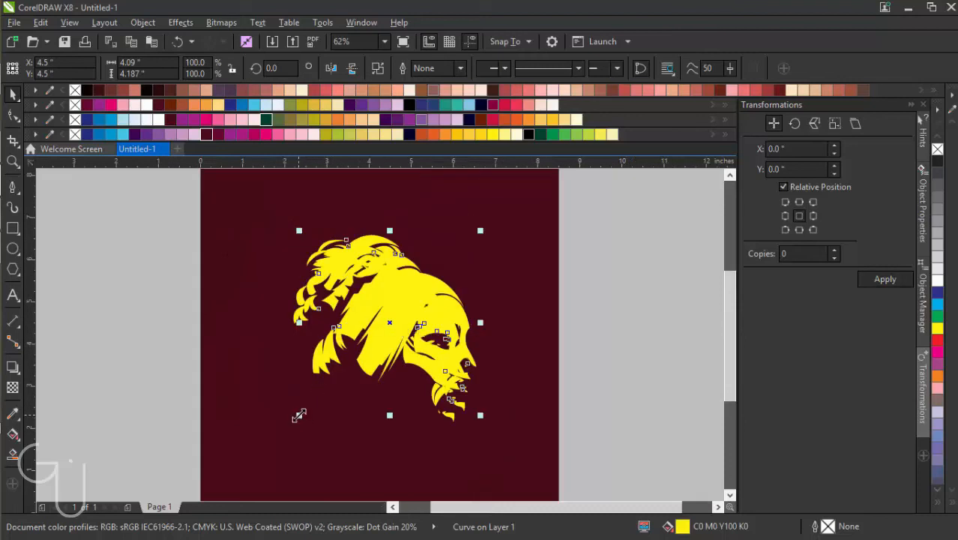
{"action": "left_click_drag", "start_coordinate": [299, 414], "coordinate": [270, 441]}
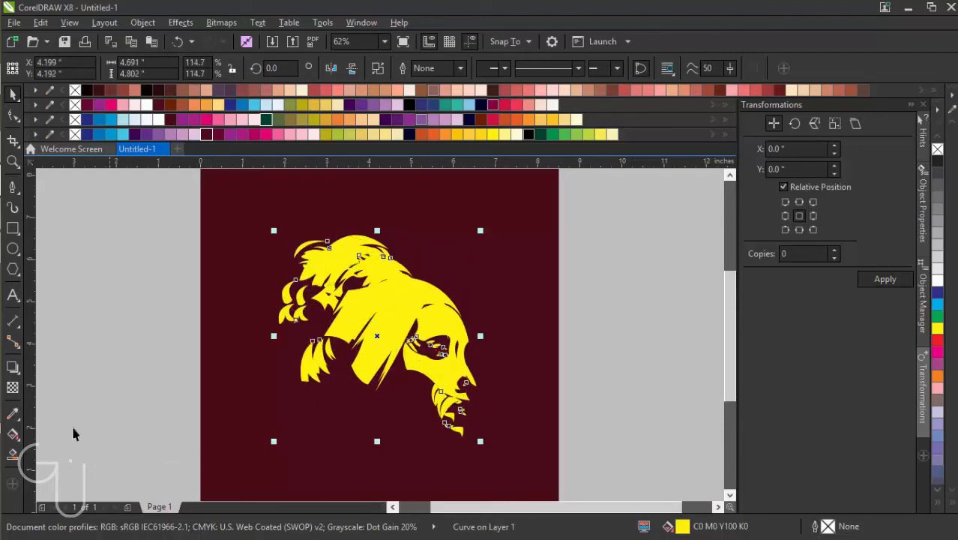
Step: Apply uniform transparency of 87 to the enlarged portrait copy
{"action": "left_click", "coordinate": [13, 387]}
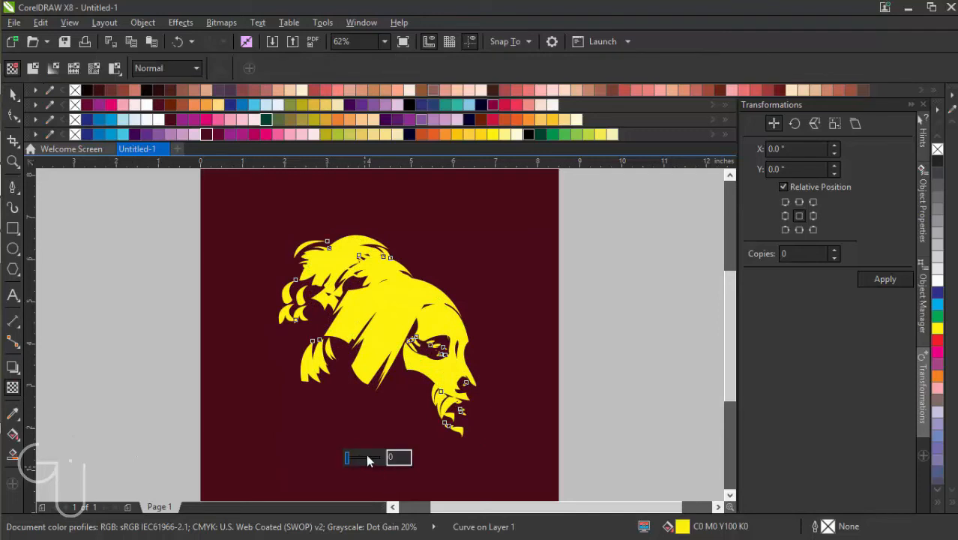
{"action": "left_click", "coordinate": [369, 455]}
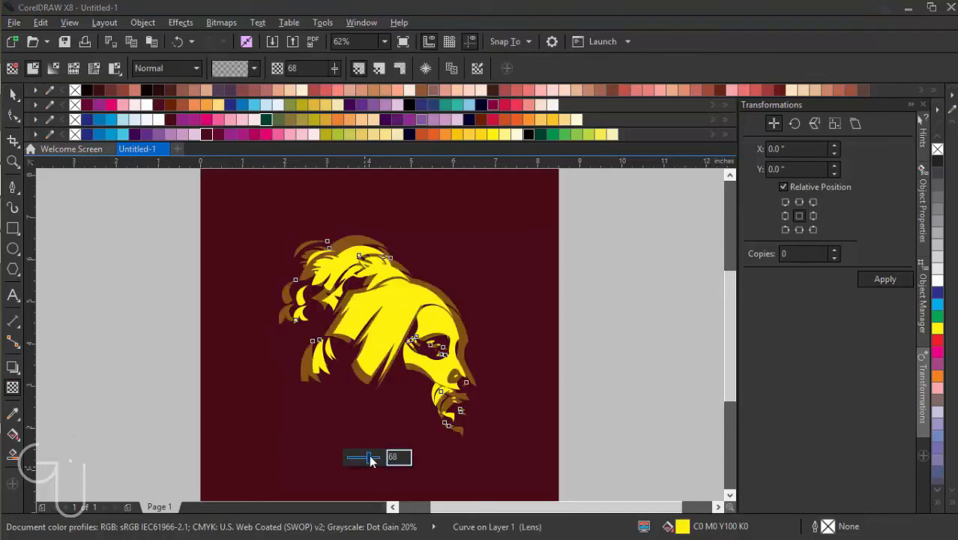
{"action": "left_click_drag", "start_coordinate": [374, 463], "coordinate": [375, 460]}
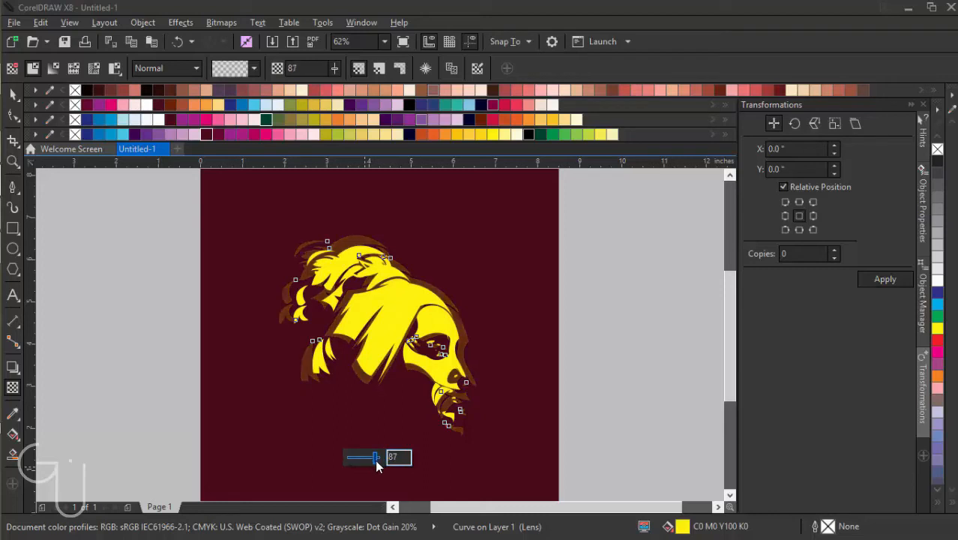
{"action": "left_click", "coordinate": [12, 92]}
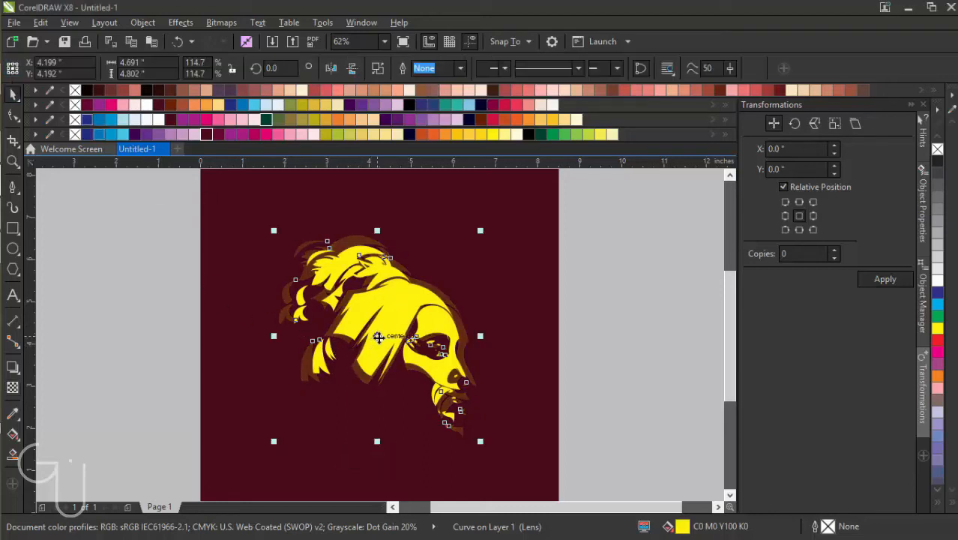
Step: Move the transparent portrait copy behind the original yellow portrait in the stacking order
{"action": "right_click", "coordinate": [379, 338]}
{"action": "mouse_move", "coordinate": [440, 375]}
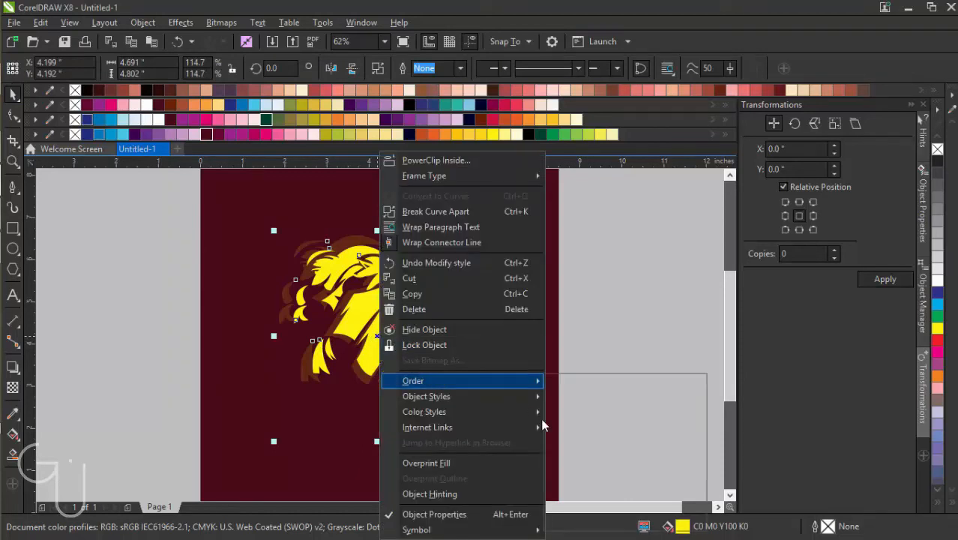
{"action": "left_click", "coordinate": [589, 485]}
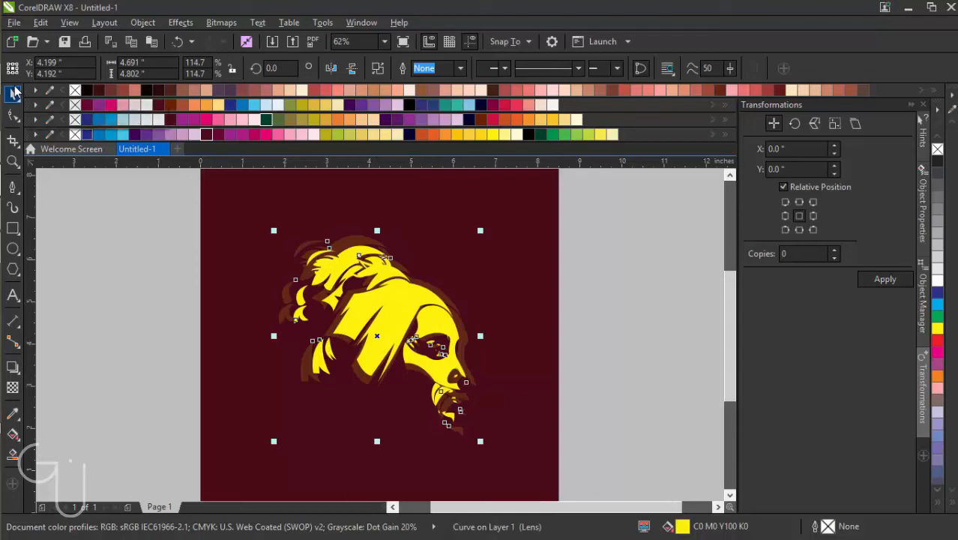
Step: Recolor the transparent portrait copy with the dark magenta fill C6 M100 Y26 K24
{"action": "left_click", "coordinate": [244, 120]}
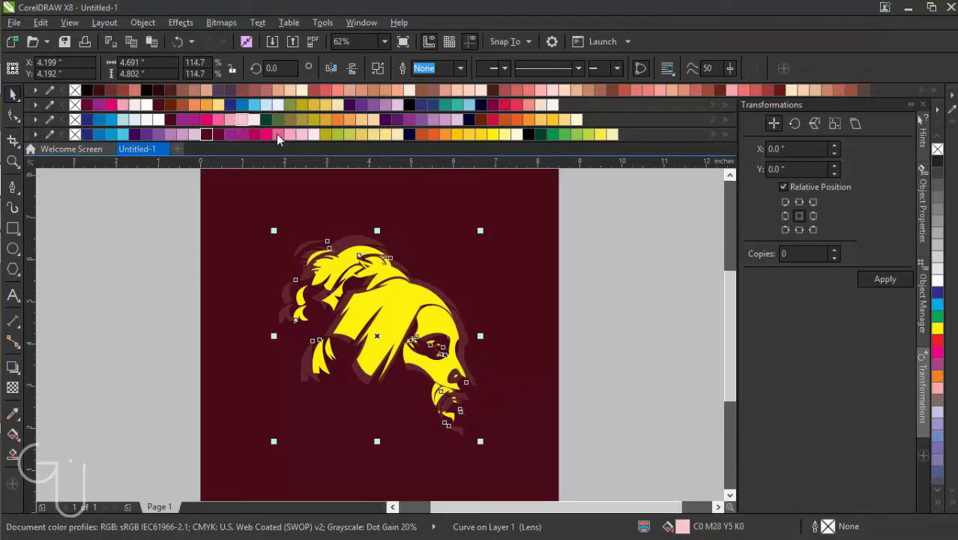
{"action": "left_click", "coordinate": [280, 138]}
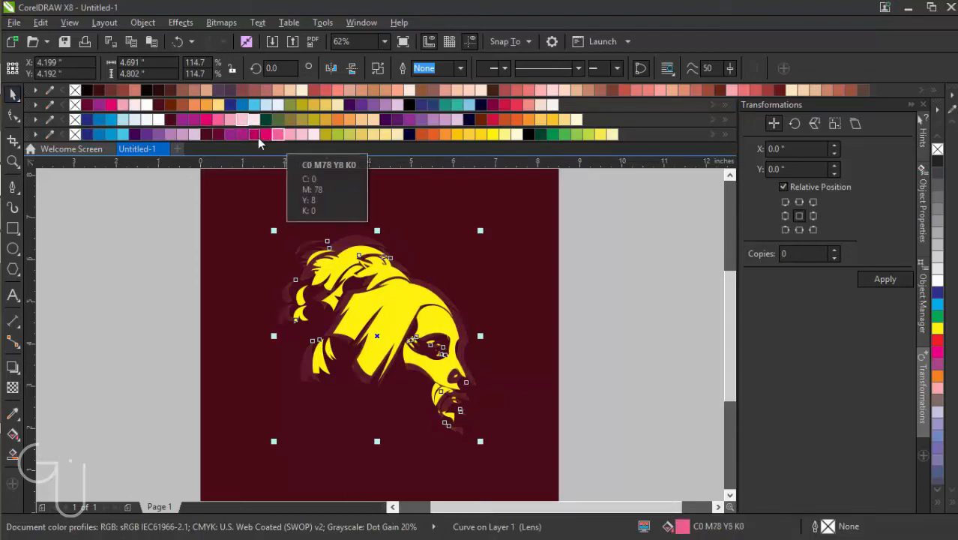
{"action": "left_click", "coordinate": [254, 134]}
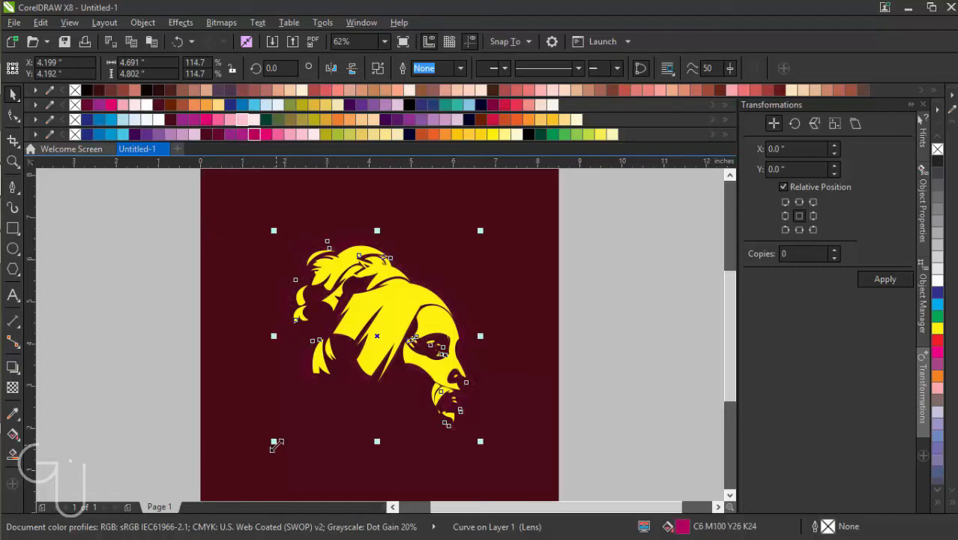
Step: Reduce the transparent portrait copy to about 4.48 by 4.59 inches and center it on the page
{"action": "left_click_drag", "start_coordinate": [276, 444], "coordinate": [285, 439]}
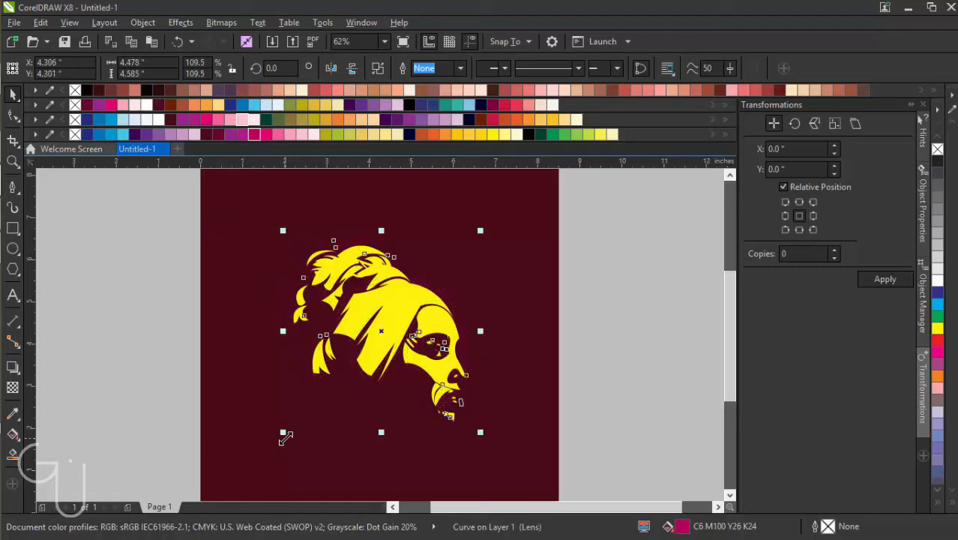
{"action": "key", "text": "Left"}
{"action": "key", "text": "Down"}
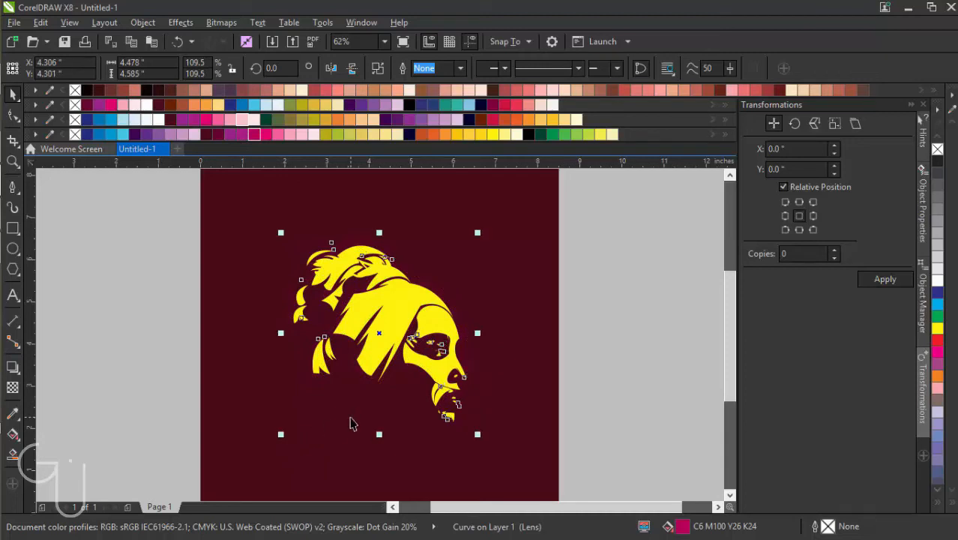
{"action": "left_click", "coordinate": [634, 357]}
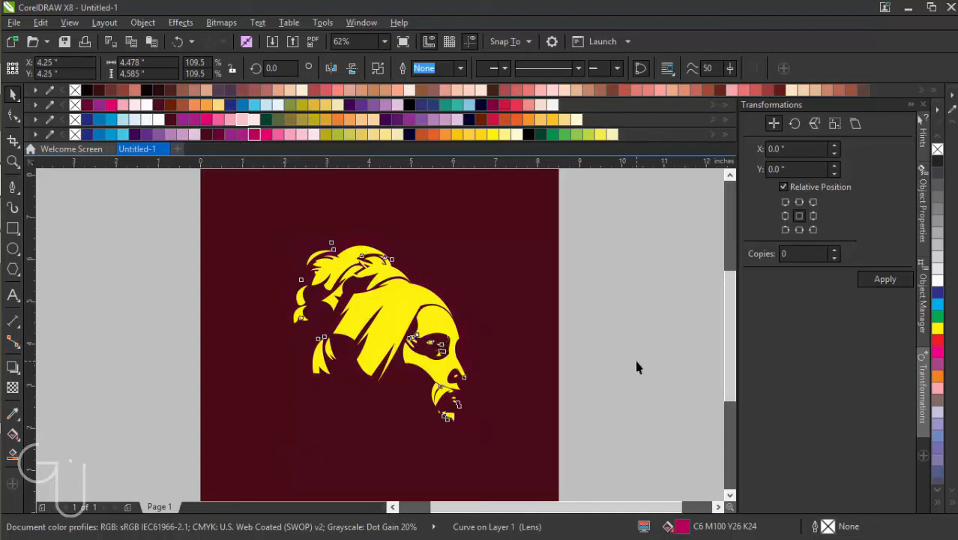
{"action": "left_click", "coordinate": [462, 344]}
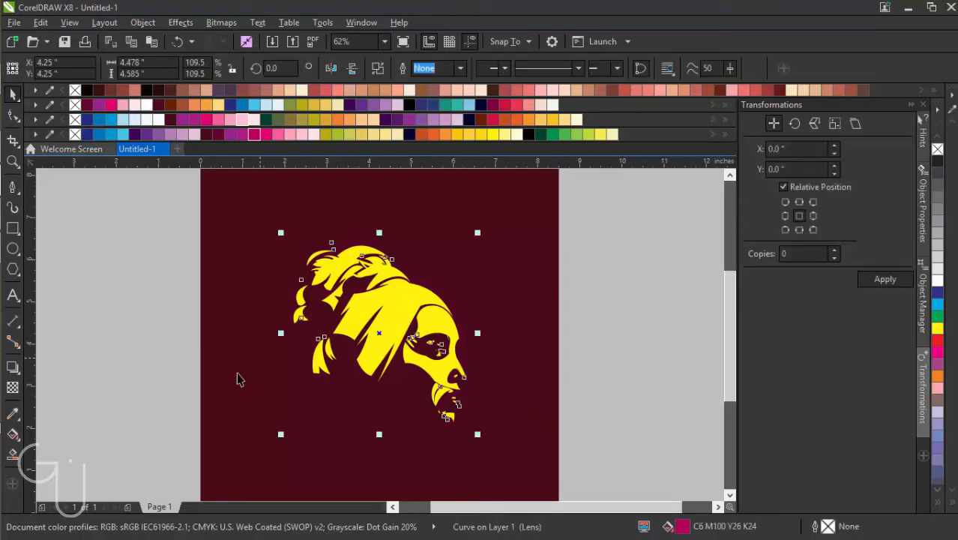
Step: Give the magenta portrait copy a linear gradient transparency at about -47°, running from beyond the page's upper-left corner to the woman's face
{"action": "left_click", "coordinate": [12, 388]}
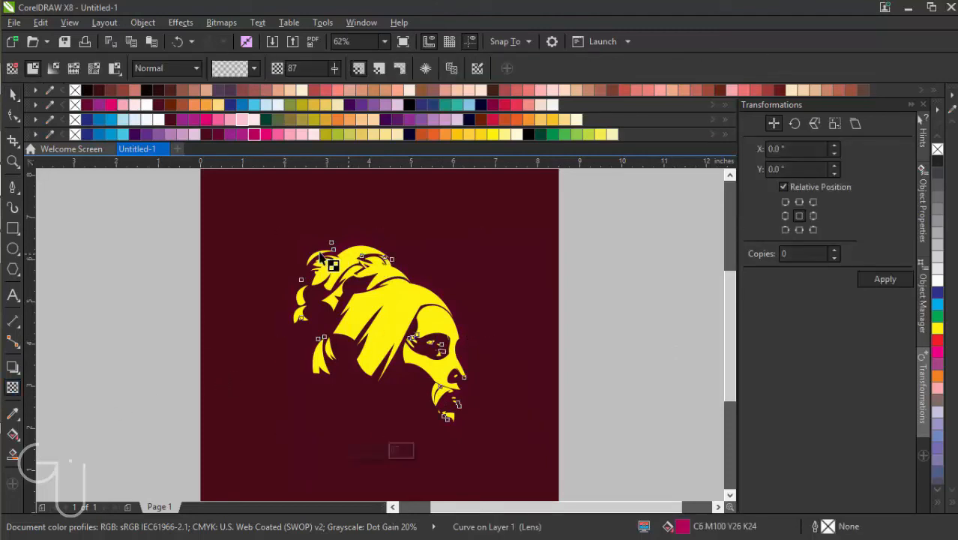
{"action": "left_click_drag", "start_coordinate": [307, 245], "coordinate": [494, 427]}
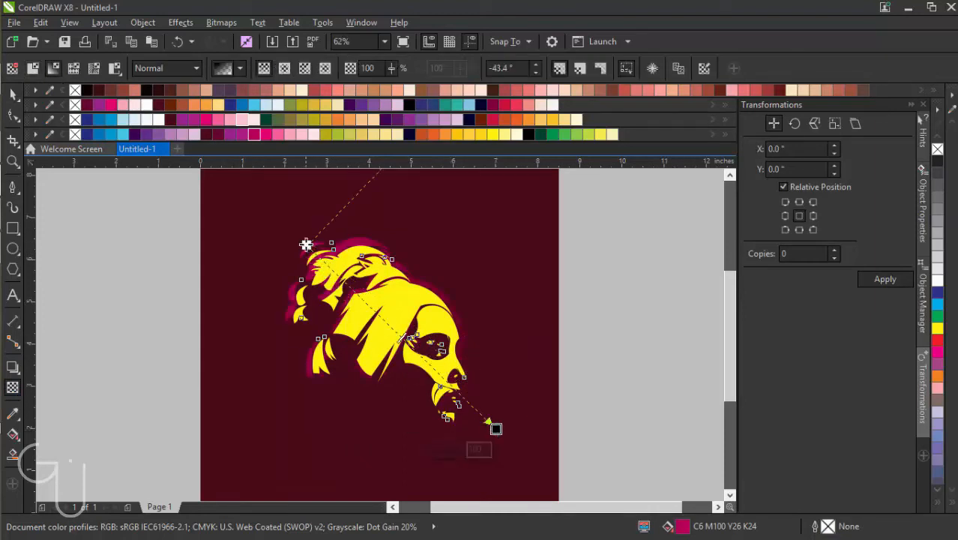
{"action": "left_click_drag", "start_coordinate": [306, 244], "coordinate": [260, 172]}
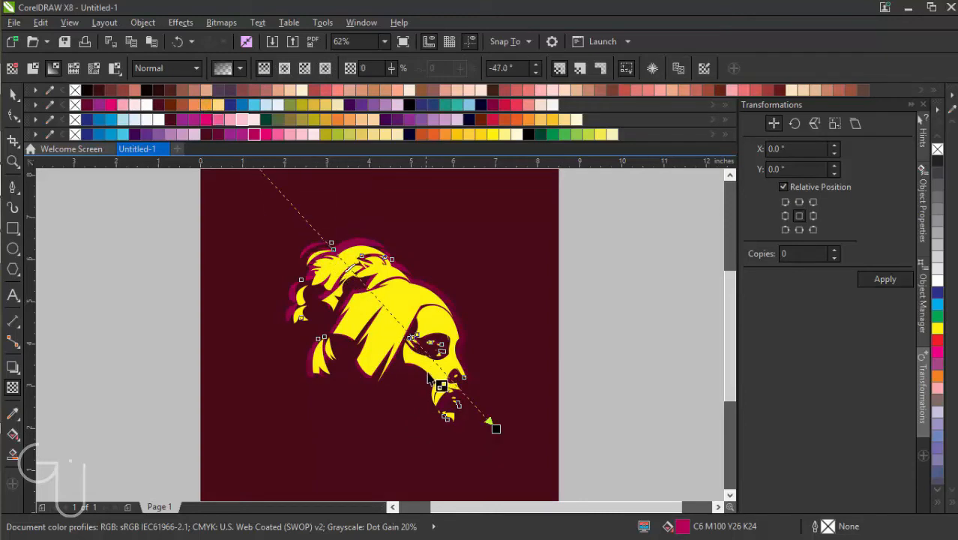
{"action": "left_click_drag", "start_coordinate": [476, 406], "coordinate": [436, 366]}
{"action": "scroll", "coordinate": [436, 367], "scroll_direction": "down", "scroll_amount": 2}
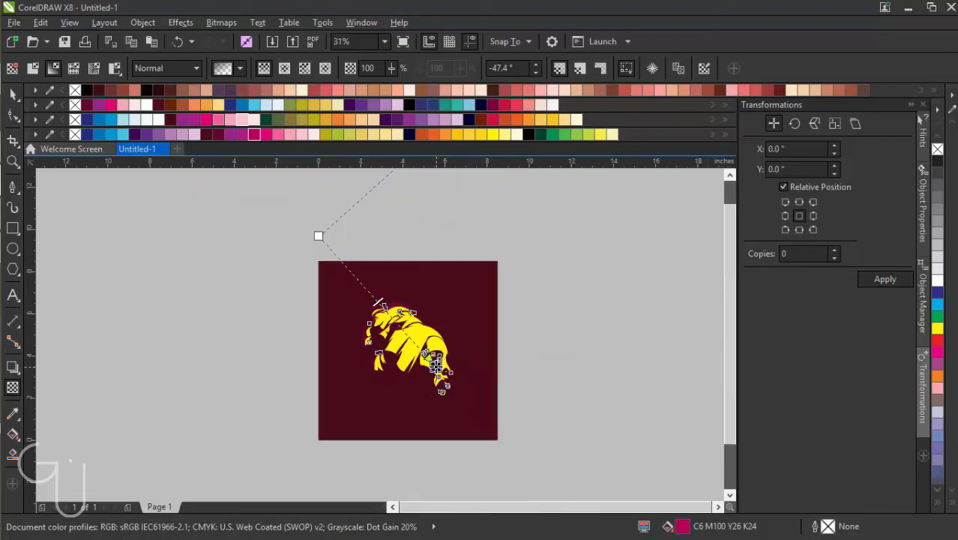
{"action": "left_click_drag", "start_coordinate": [319, 236], "coordinate": [290, 204]}
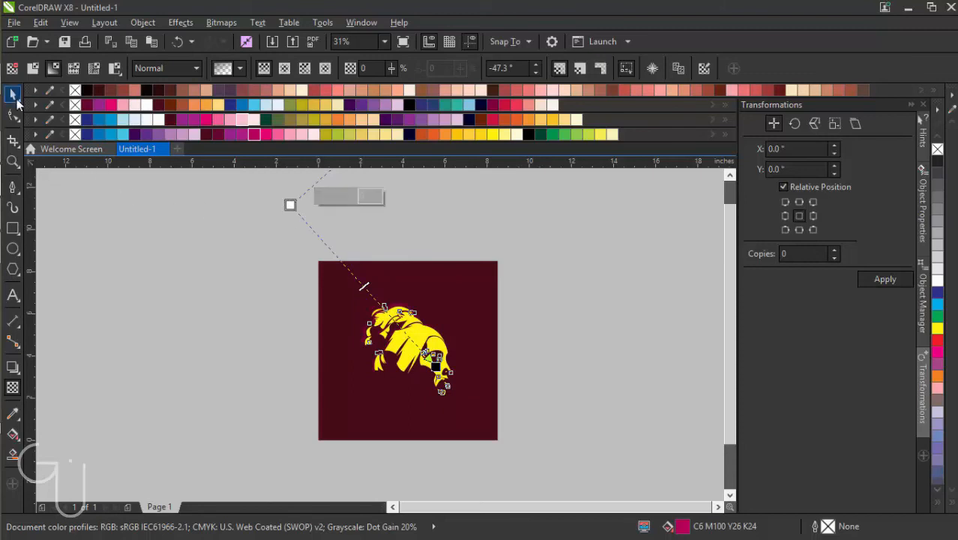
{"action": "left_click", "coordinate": [13, 95]}
{"action": "left_click", "coordinate": [387, 41]}
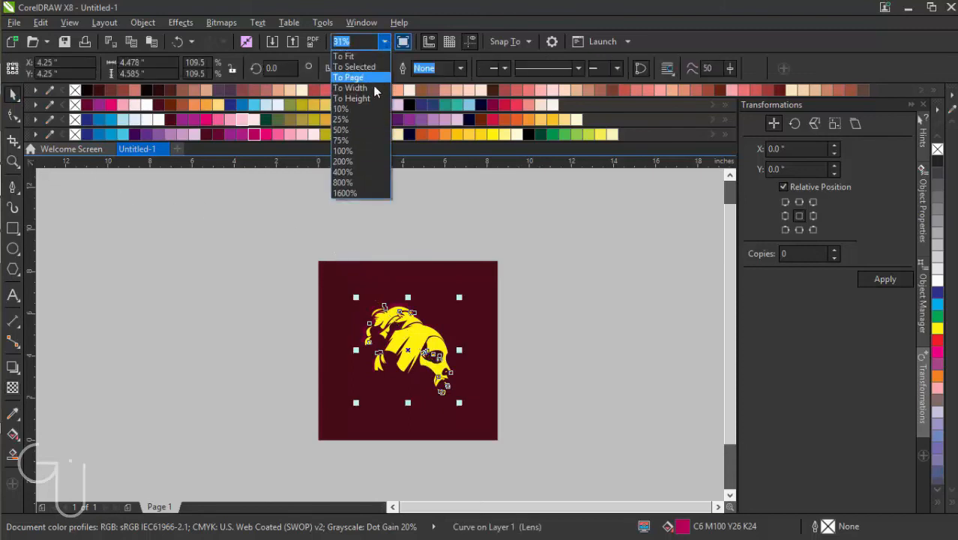
{"action": "left_click", "coordinate": [372, 86]}
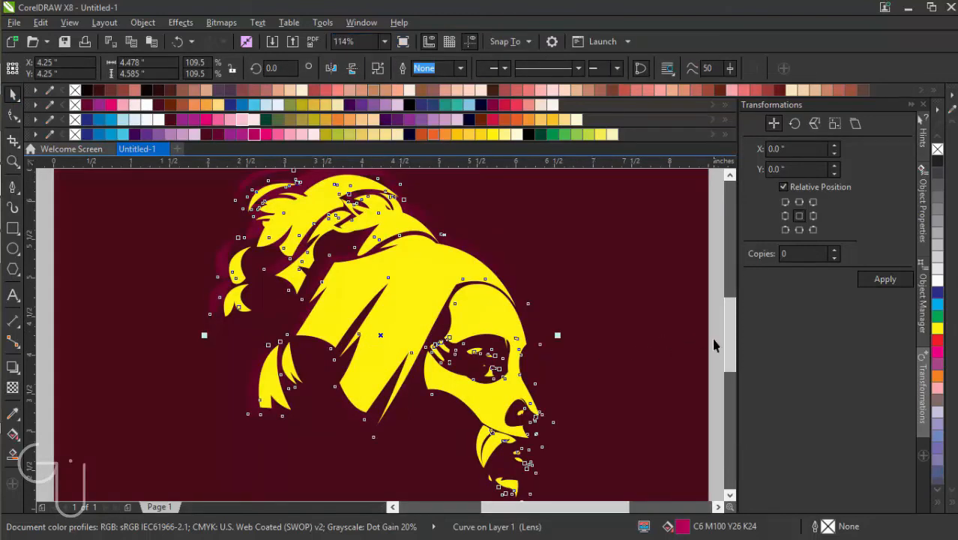
{"action": "left_click", "coordinate": [714, 345]}
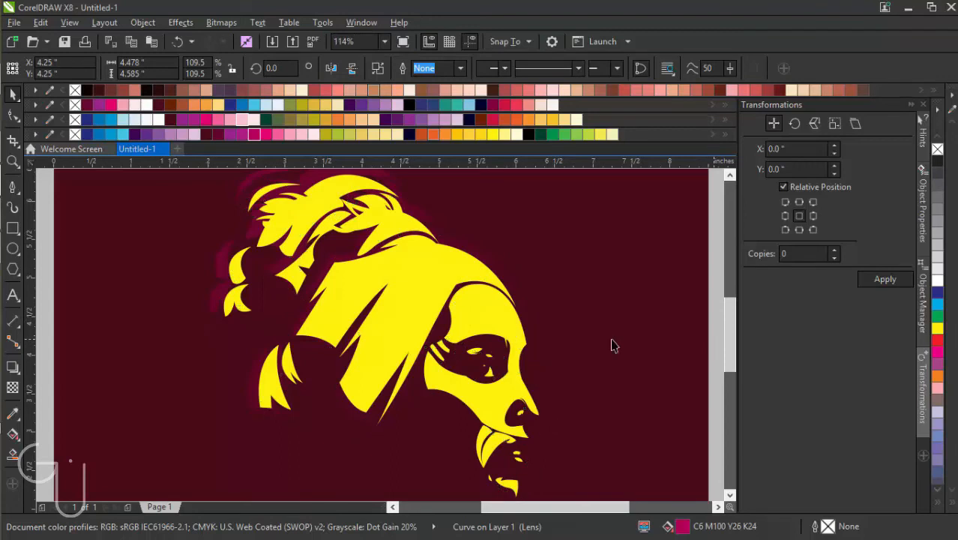
Step: Duplicate the magenta gradient copy, enlarge the duplicate to about 4.88 by 4.99 inches and center it on the page
{"action": "left_click", "coordinate": [251, 409]}
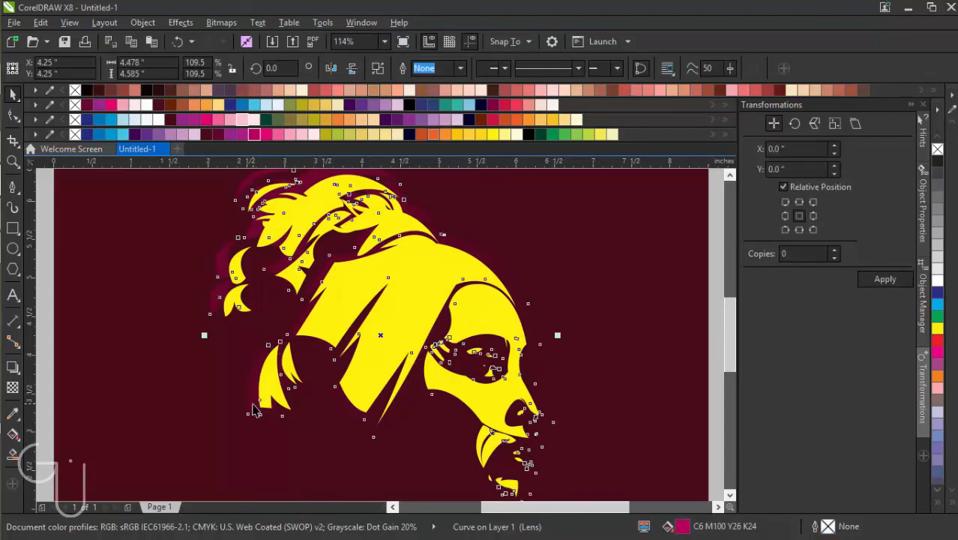
{"action": "scroll", "coordinate": [255, 408], "scroll_direction": "down", "scroll_amount": 2}
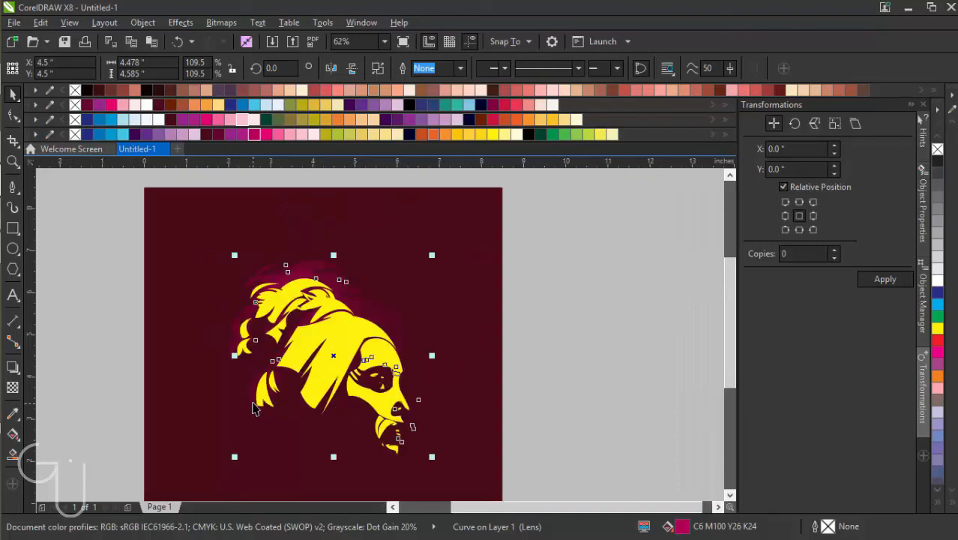
{"action": "left_click_drag", "start_coordinate": [232, 456], "coordinate": [216, 473]}
{"action": "key", "text": "p"}
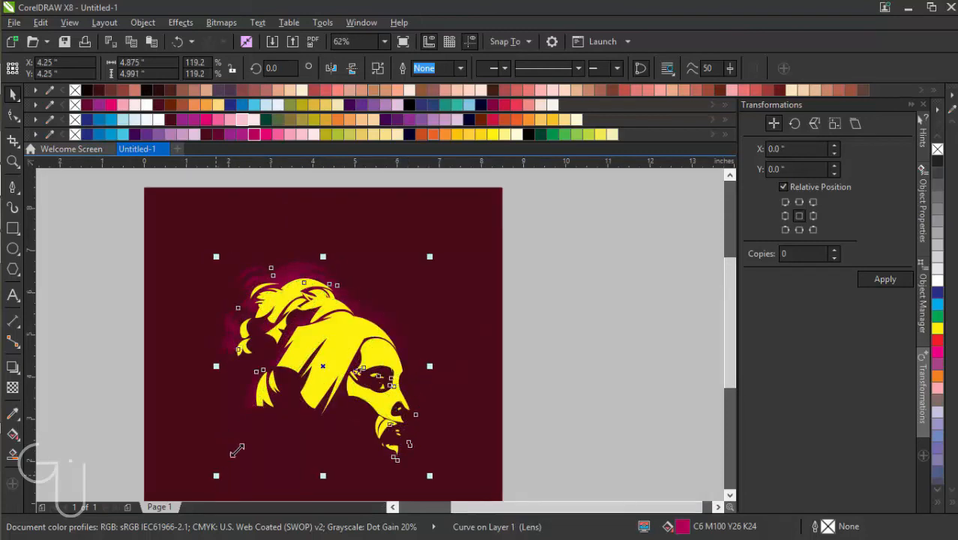
Step: Try olive, maroon, purple, green and orange fills on the enlarged duplicate, ending with dark navy C100 M100 Y10 K79
{"action": "left_click", "coordinate": [342, 134]}
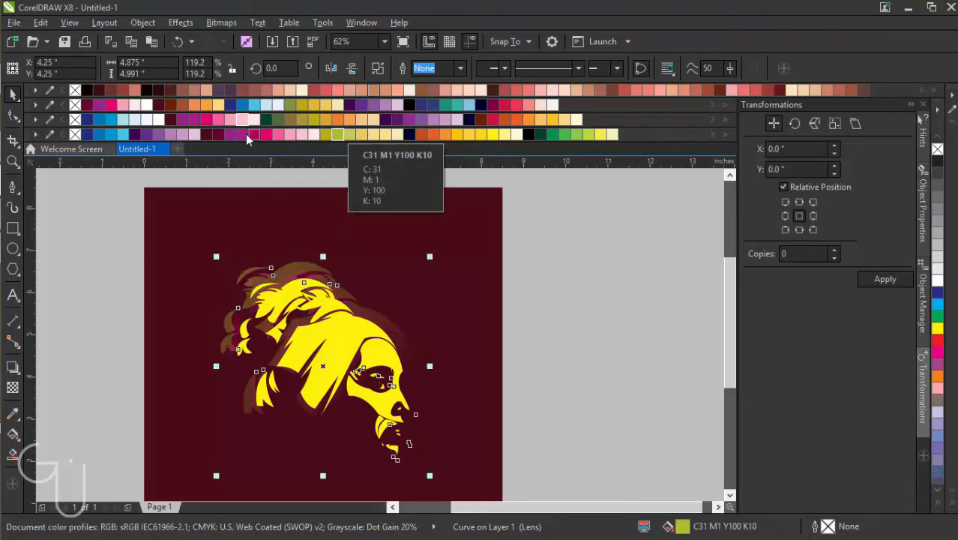
{"action": "left_click", "coordinate": [214, 135]}
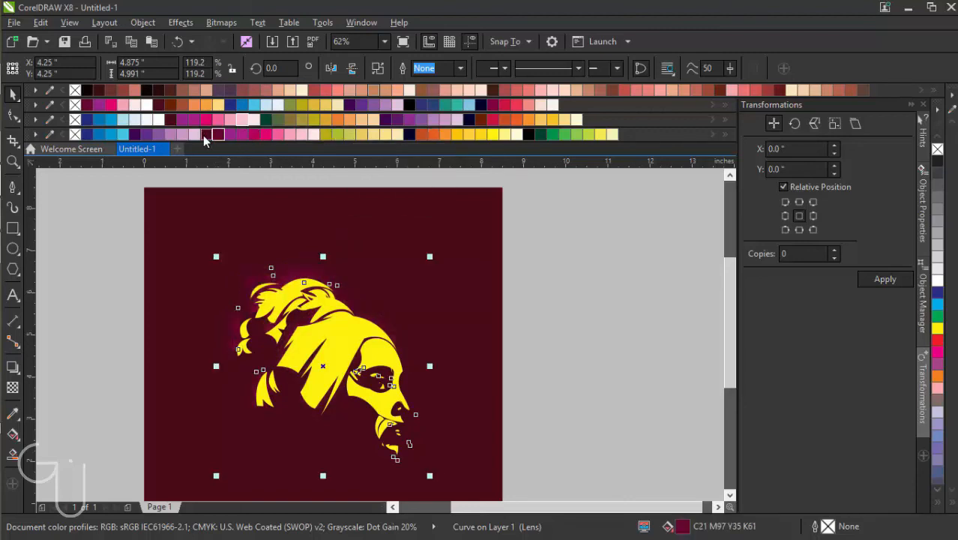
{"action": "left_click", "coordinate": [203, 135]}
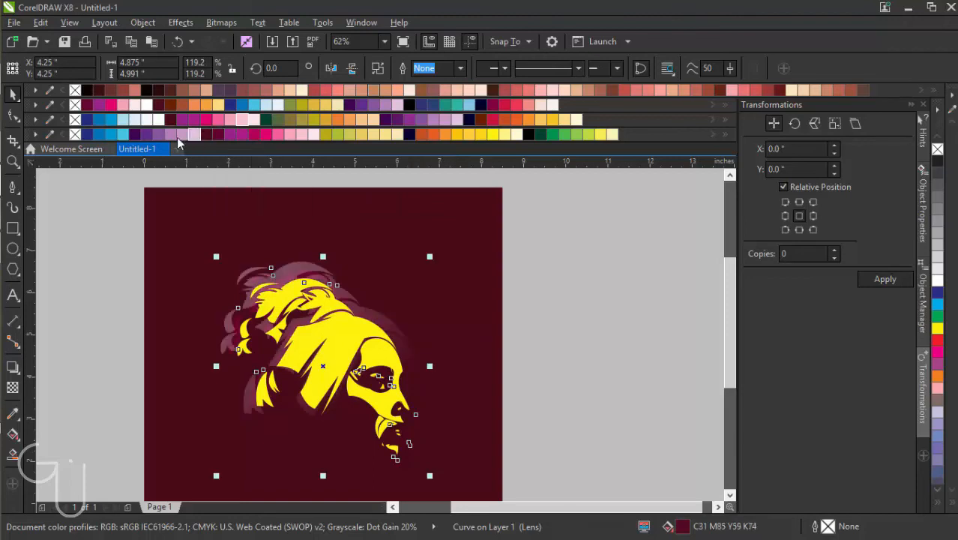
{"action": "left_click", "coordinate": [135, 134]}
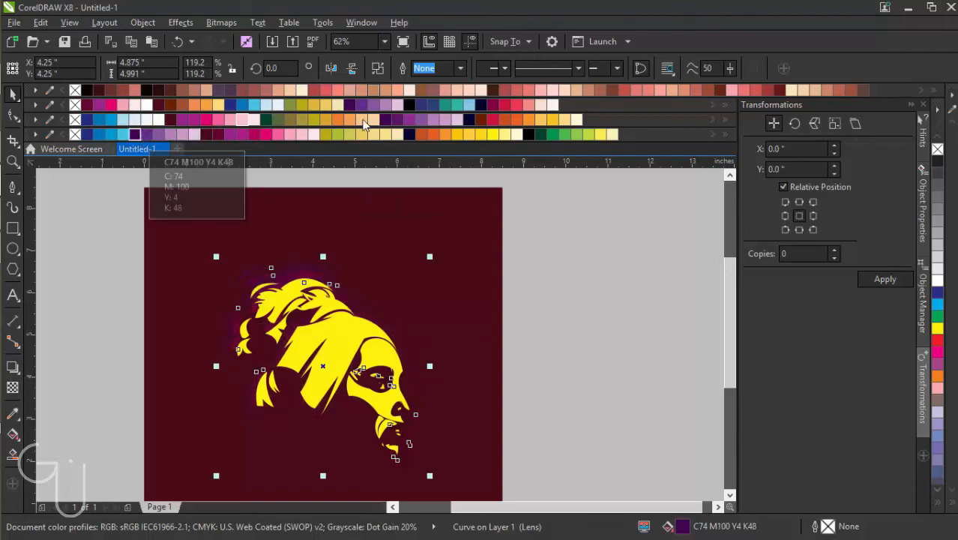
{"action": "left_click", "coordinate": [543, 136]}
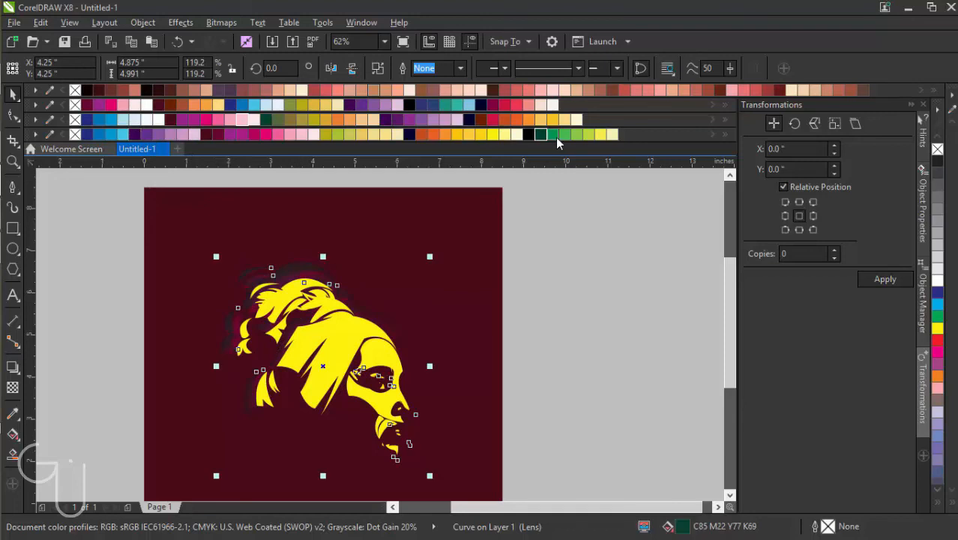
{"action": "left_click", "coordinate": [581, 138]}
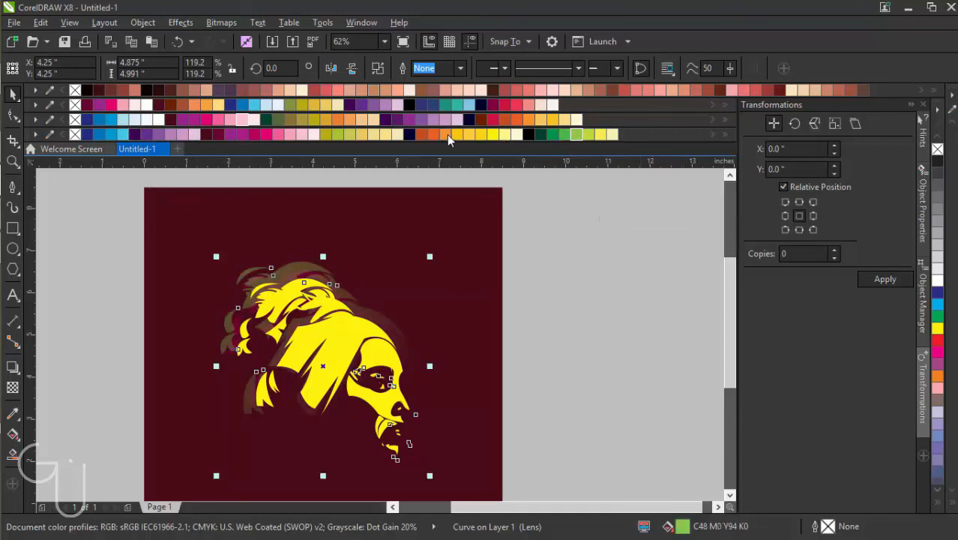
{"action": "left_click", "coordinate": [423, 134]}
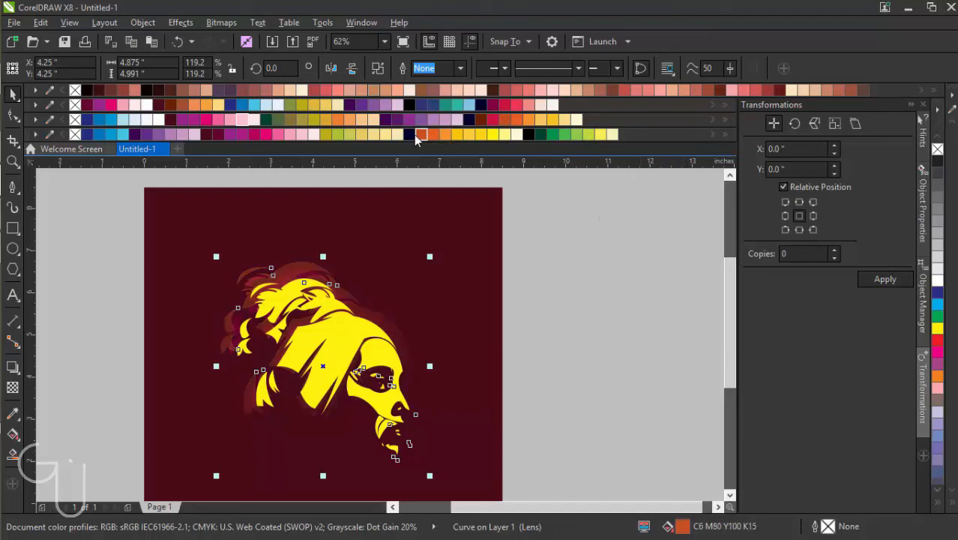
{"action": "left_click", "coordinate": [410, 135]}
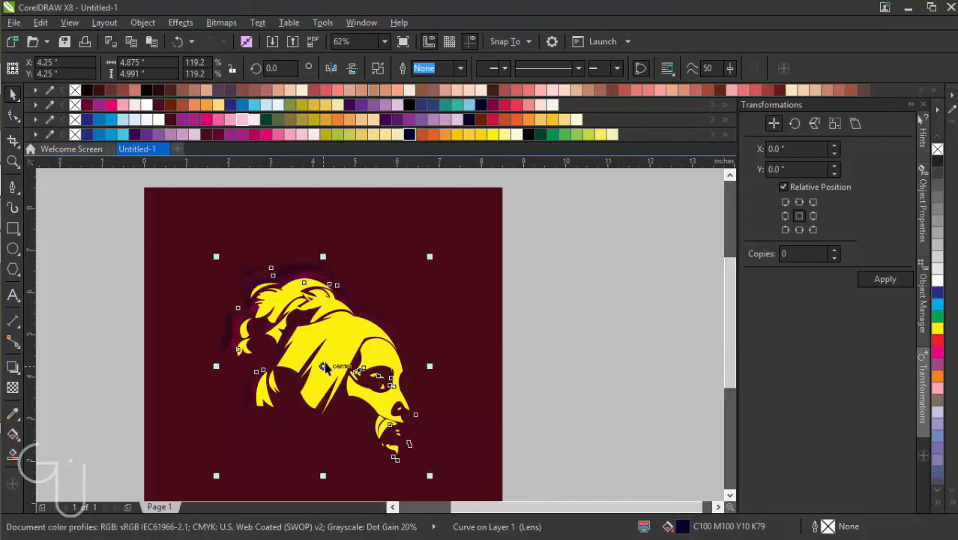
Step: Move the navy duplicate off to the page's right edge and delete it
{"action": "left_click_drag", "start_coordinate": [325, 364], "coordinate": [503, 347]}
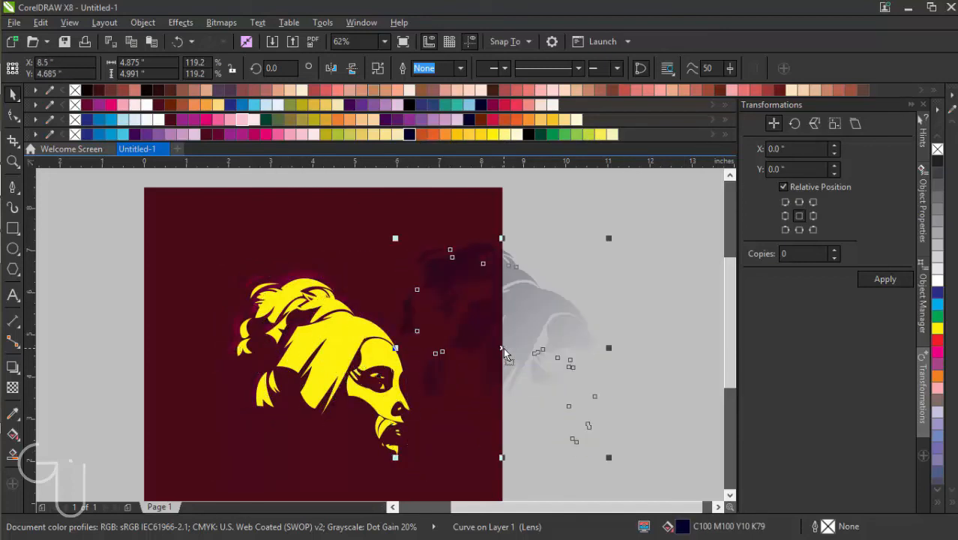
{"action": "key", "text": "Delete"}
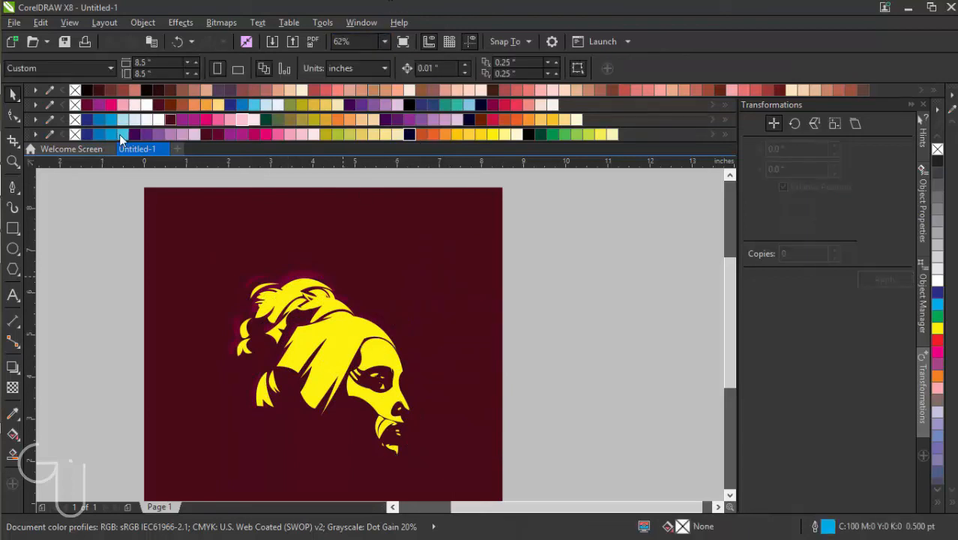
Step: Add the artistic text "THANKS FOR WATCHING" in 24 pt Arial below the portrait
{"action": "left_click", "coordinate": [13, 161]}
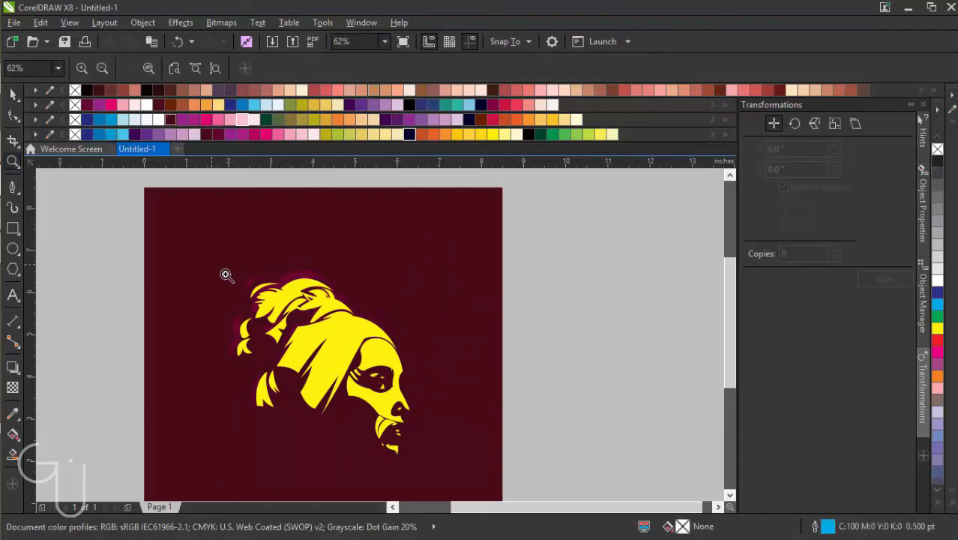
{"action": "left_click_drag", "start_coordinate": [212, 264], "coordinate": [459, 473]}
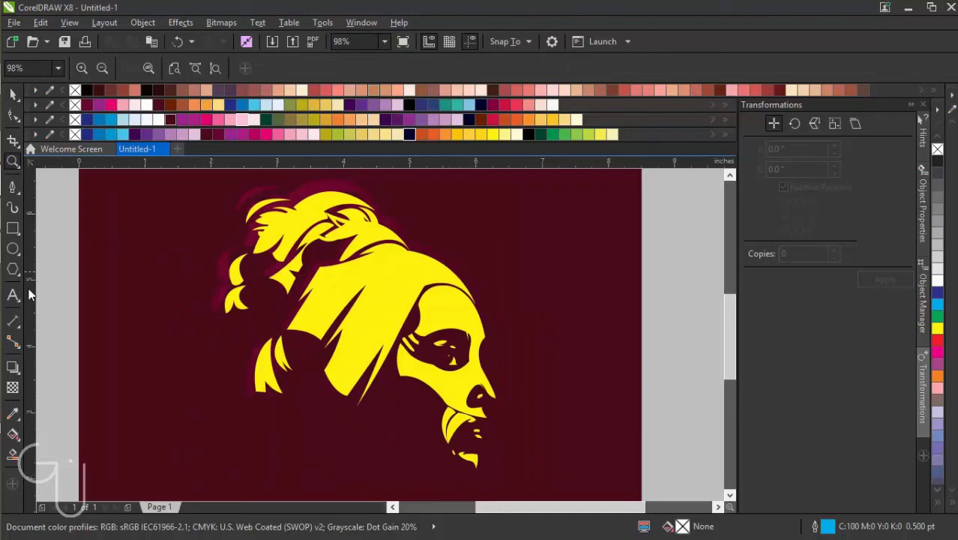
{"action": "key", "text": "F8"}
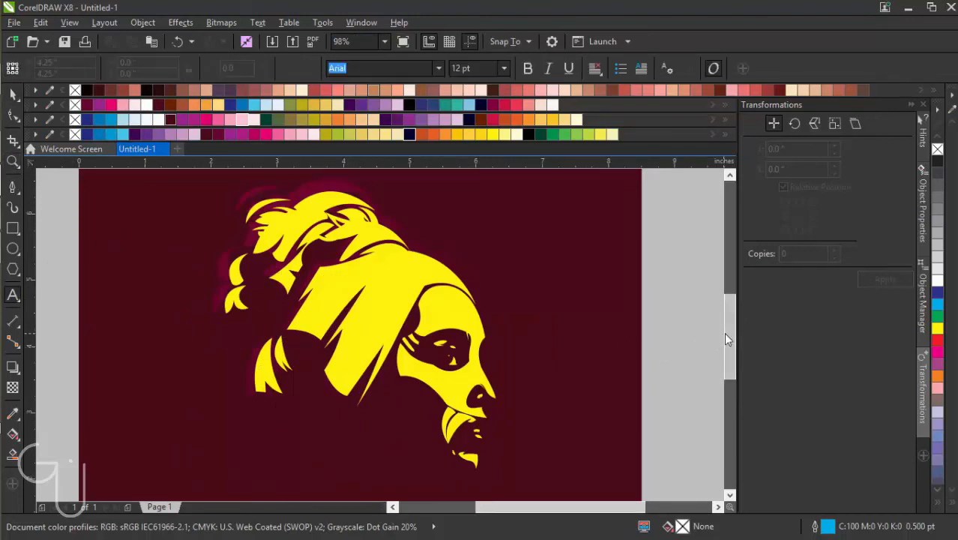
{"action": "left_click_drag", "start_coordinate": [724, 332], "coordinate": [737, 360]}
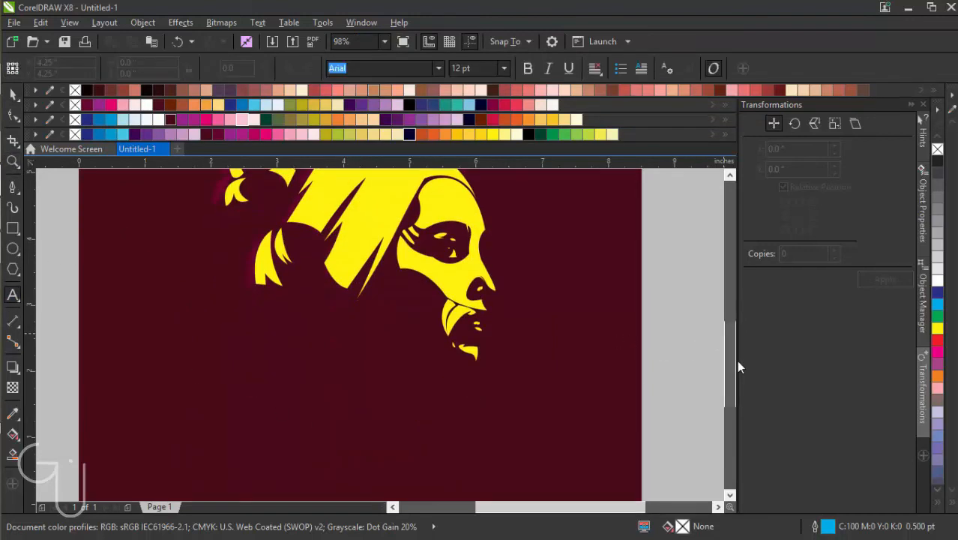
{"action": "left_click", "coordinate": [179, 447]}
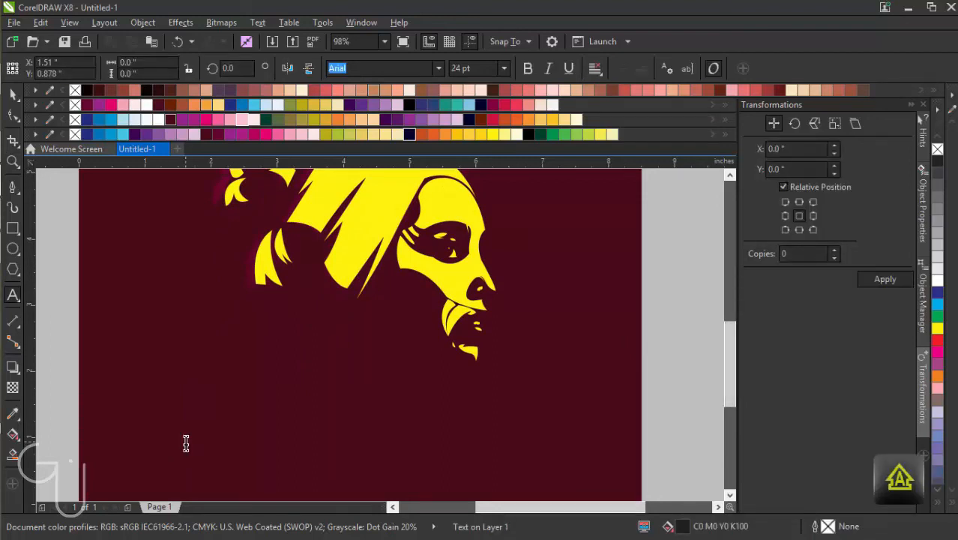
{"action": "type", "text": "THANKS FOR"}
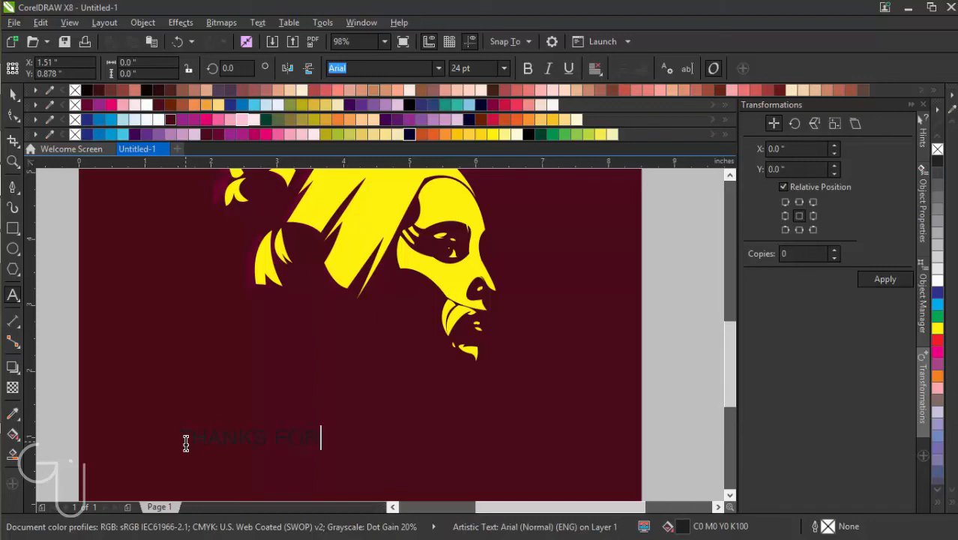
{"action": "type", "text": "TCHING"}
{"action": "key", "text": "Escape"}
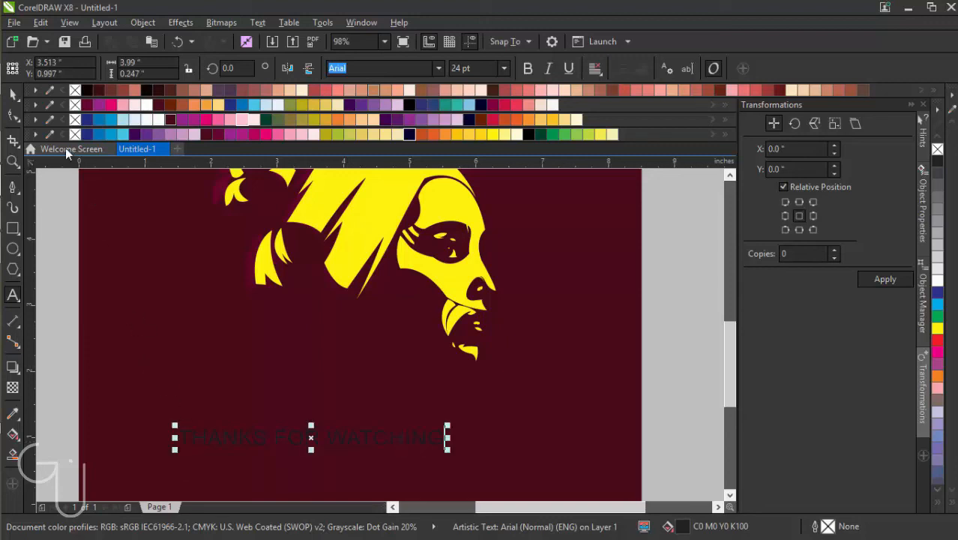
Step: Fill the caption with yellow C0 M0 Y100 K0 and align its center horizontally with the yellow portrait
{"action": "left_click", "coordinate": [15, 97]}
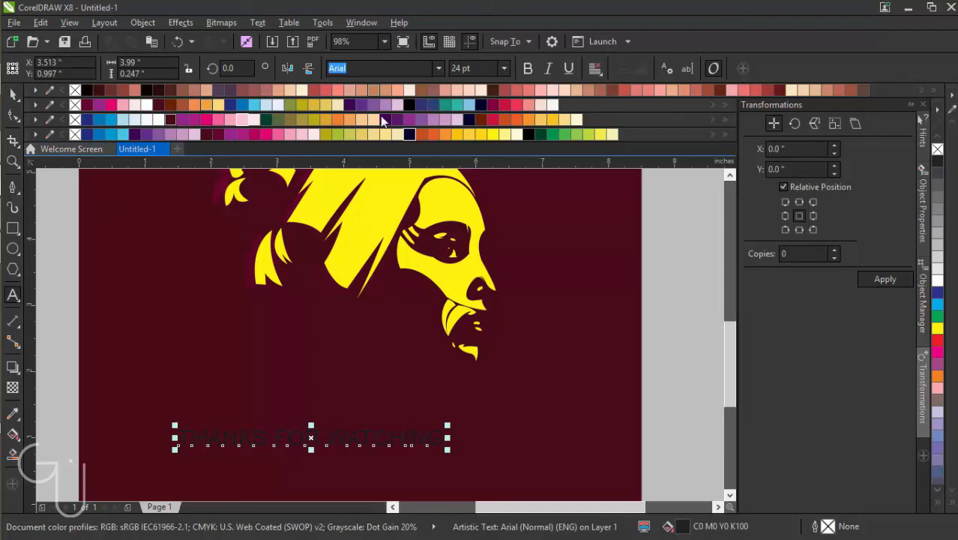
{"action": "left_click", "coordinate": [494, 135]}
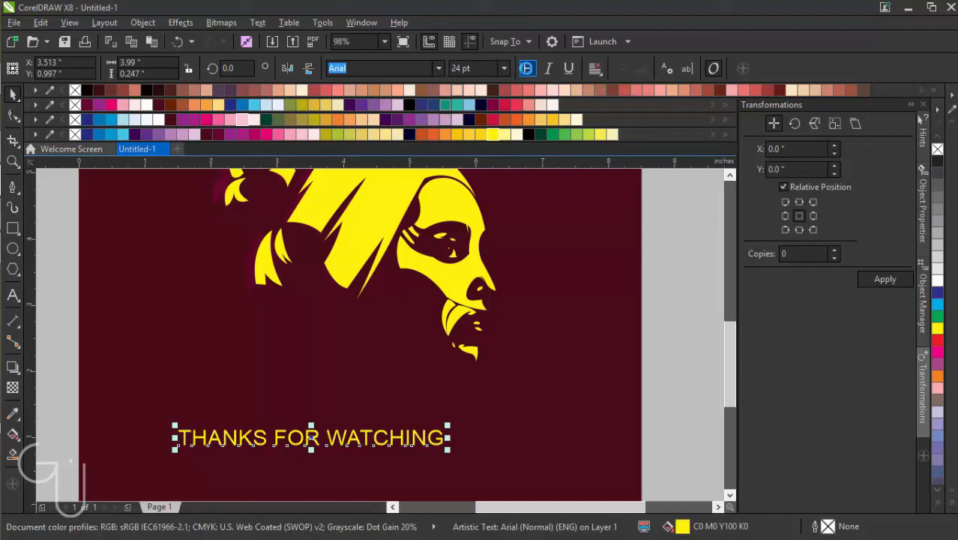
{"action": "left_click", "coordinate": [364, 237], "text": "shift"}
{"action": "key", "text": "c"}
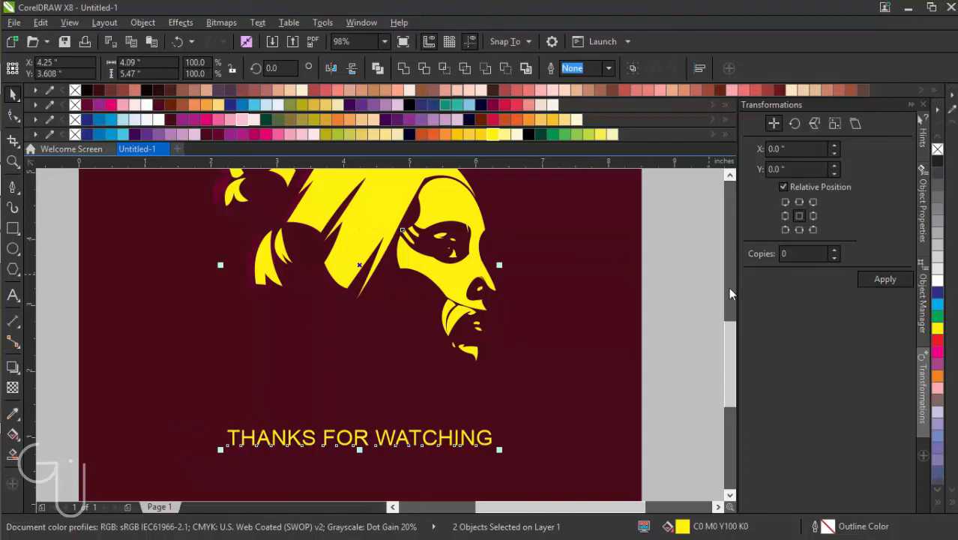
Step: Move the caption up closer to the portrait, to about X 4.31 and Y 1.49 inches
{"action": "left_click_drag", "start_coordinate": [732, 357], "coordinate": [732, 343]}
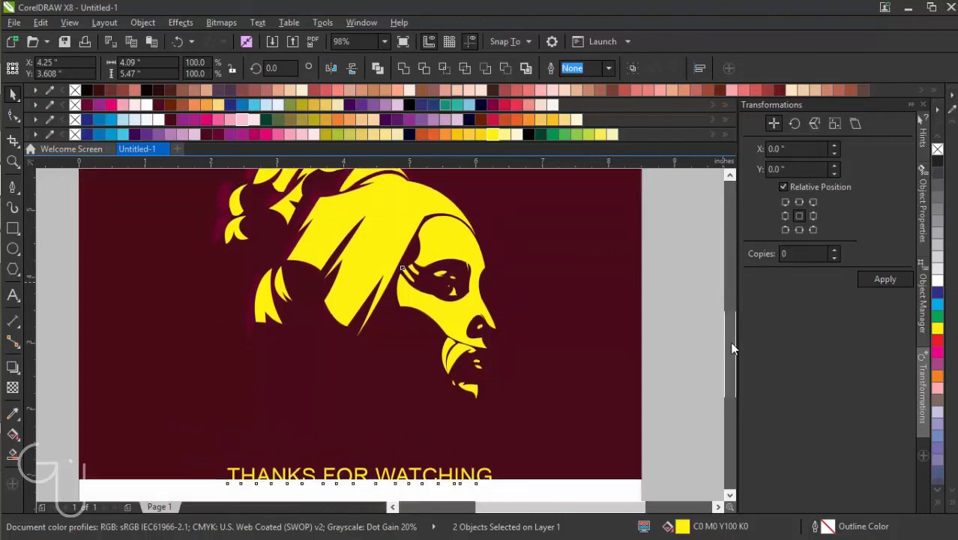
{"action": "left_click", "coordinate": [683, 373]}
{"action": "left_click", "coordinate": [359, 480]}
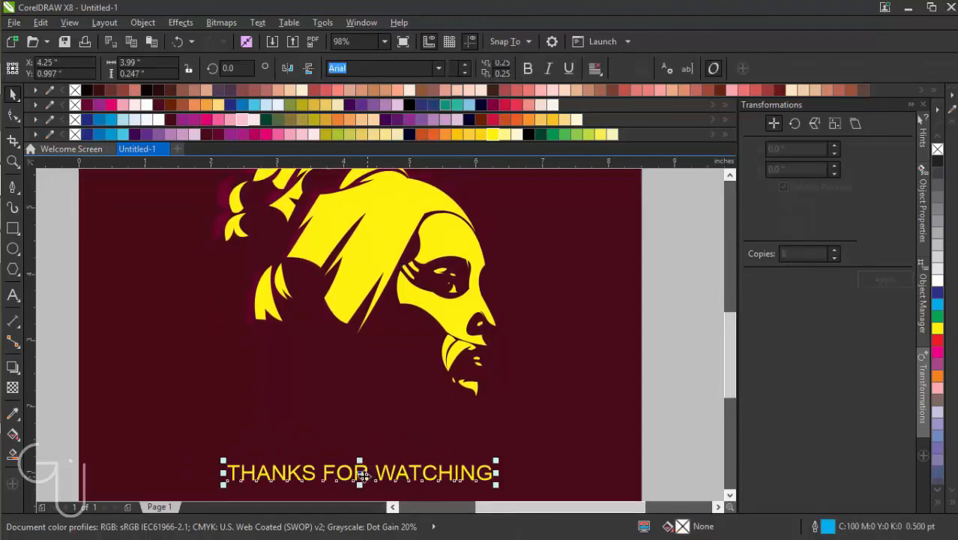
{"action": "left_click_drag", "start_coordinate": [361, 482], "coordinate": [368, 448]}
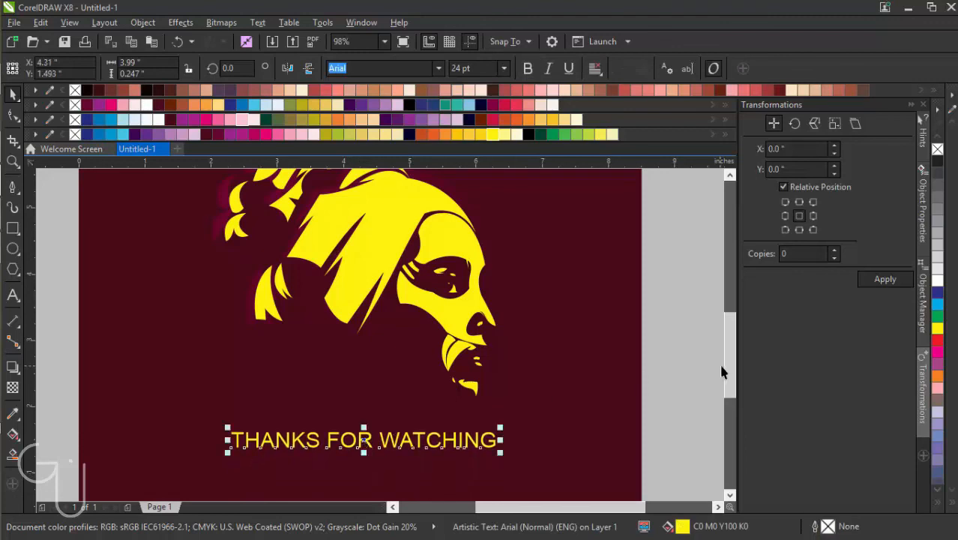
Step: Delete the "THANKS FOR WATCHING" caption and bring the whole page into view
{"action": "left_click_drag", "start_coordinate": [726, 365], "coordinate": [731, 361]}
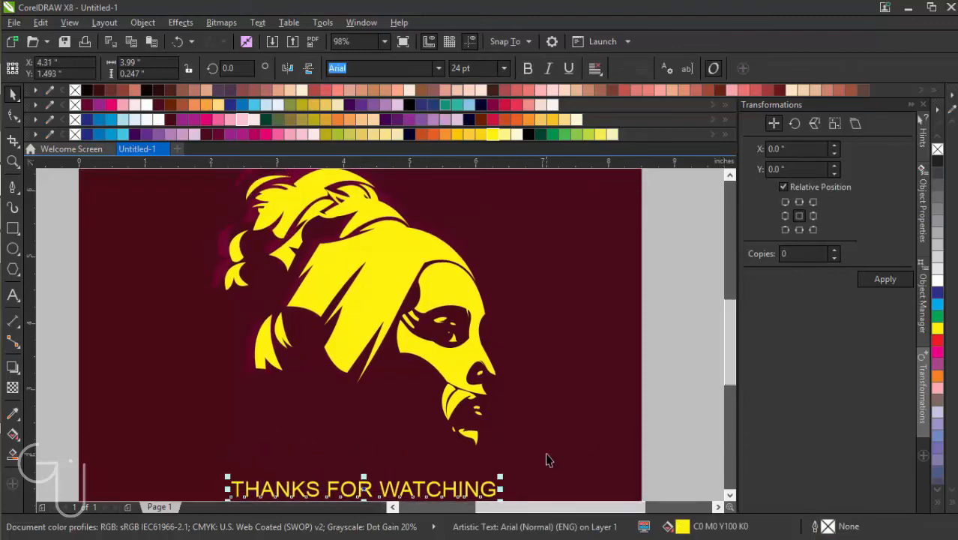
{"action": "key", "text": "Delete"}
{"action": "scroll", "coordinate": [547, 460], "scroll_direction": "down", "scroll_amount": 3}
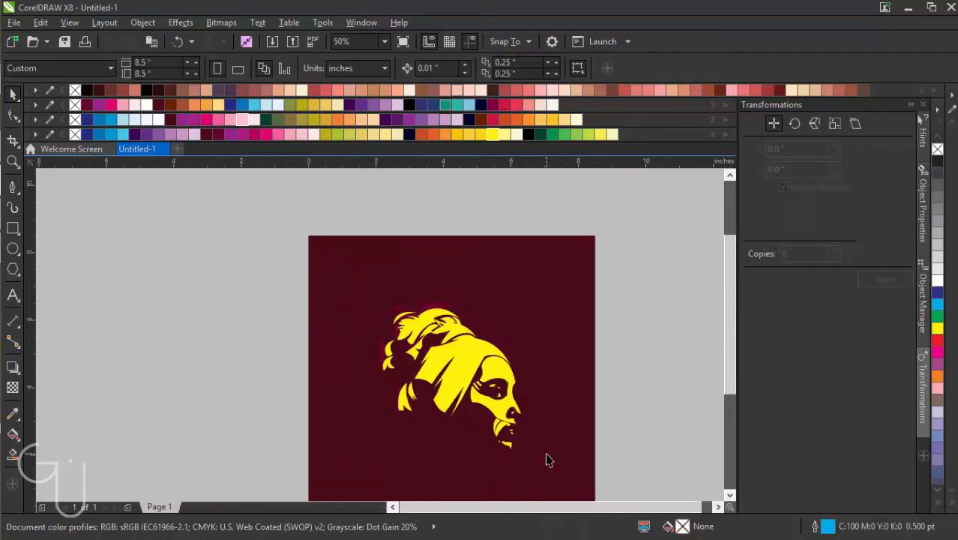
{"action": "scroll", "coordinate": [724, 366], "scroll_direction": "right", "scroll_amount": 2}
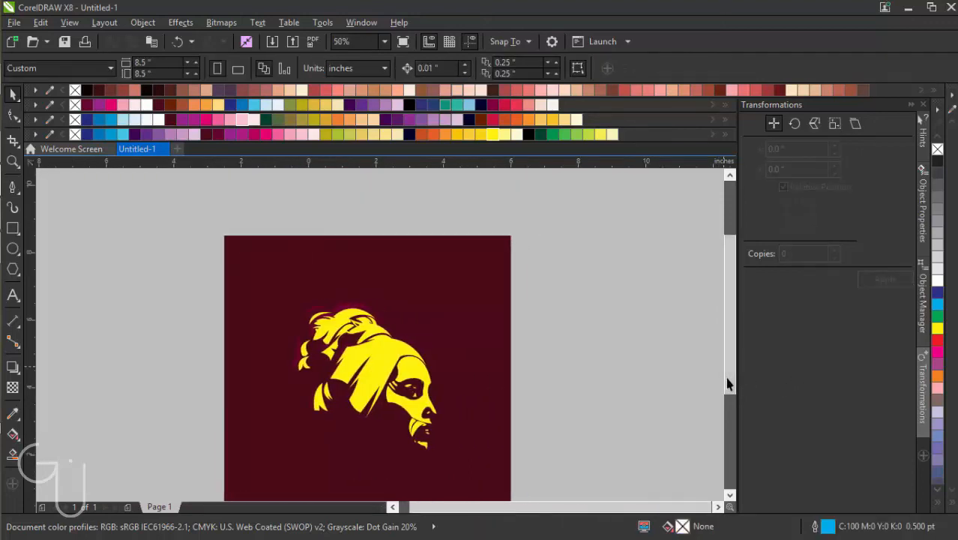
{"action": "left_click_drag", "start_coordinate": [728, 378], "coordinate": [731, 408]}
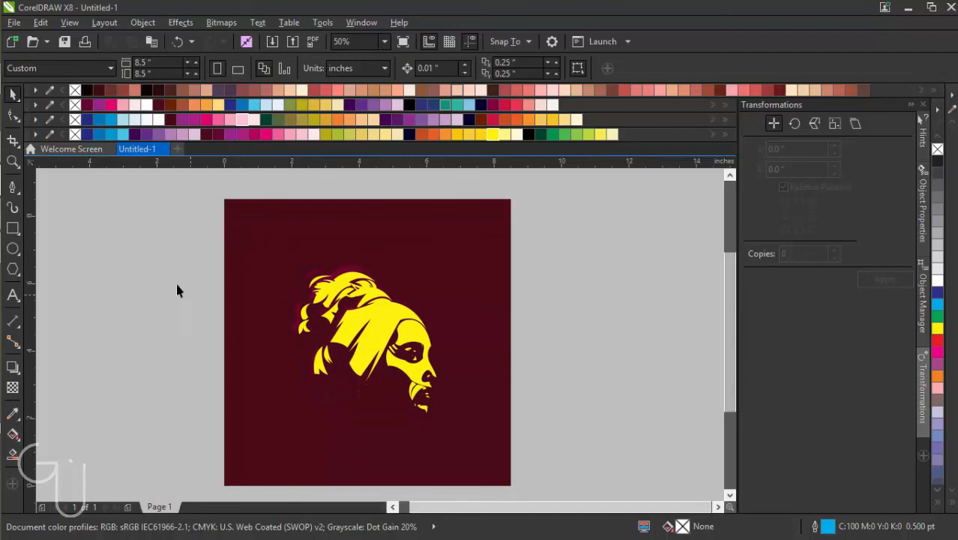